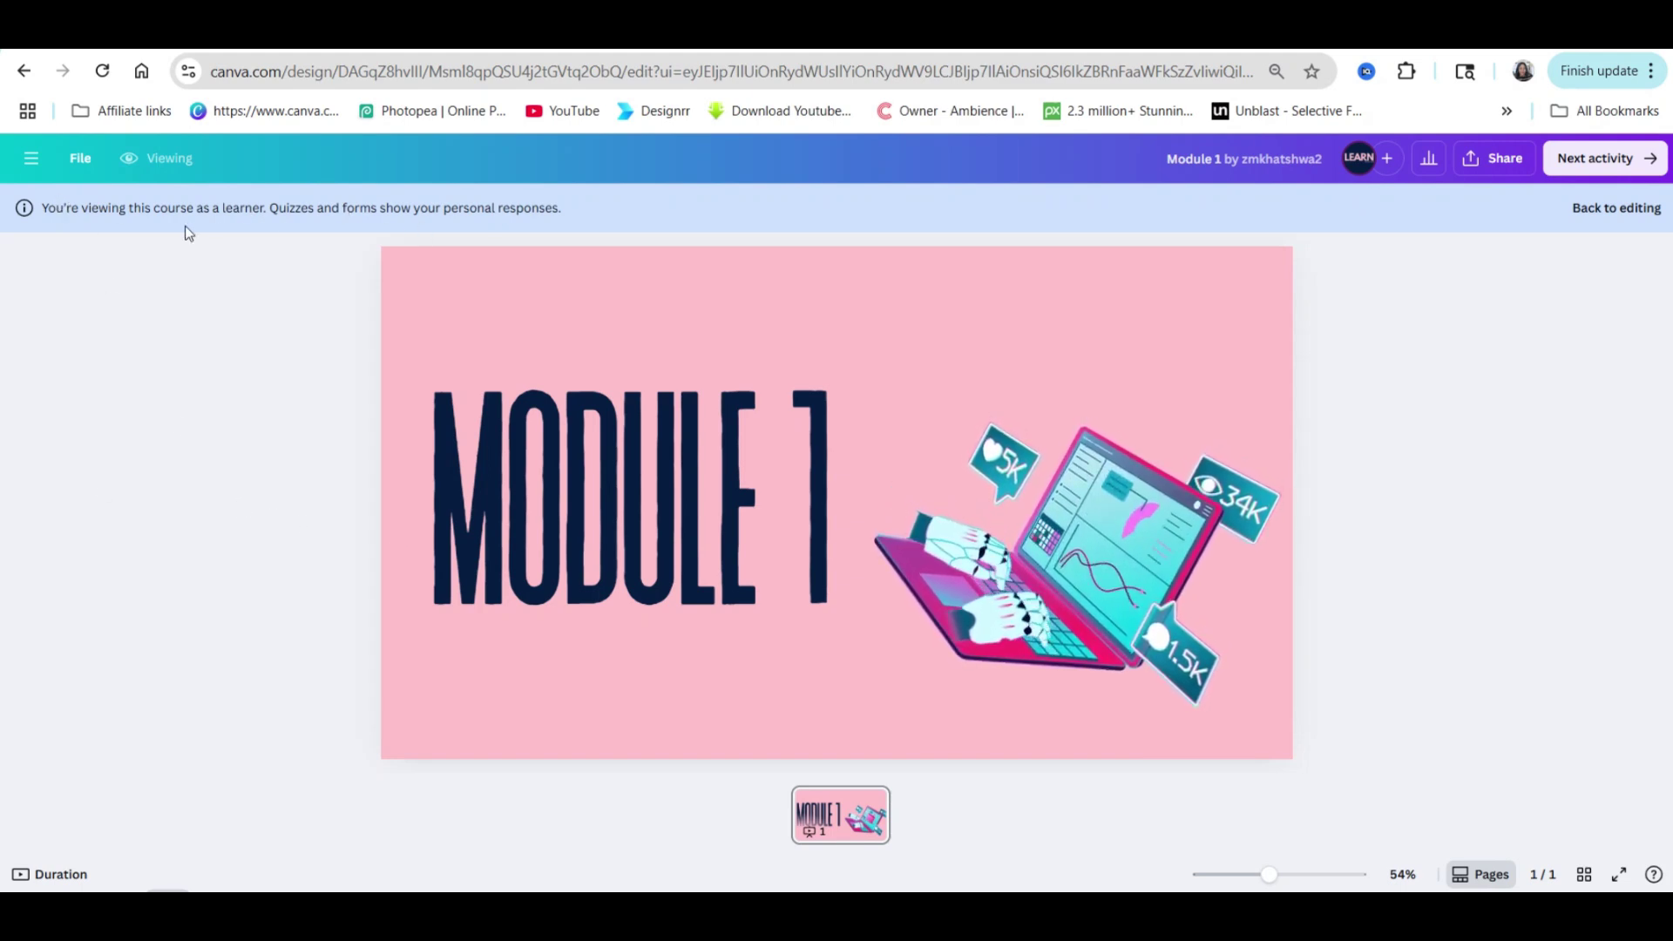
Move from the Module 1 page to the next activity in the learner preview.
left_click(1608, 157)
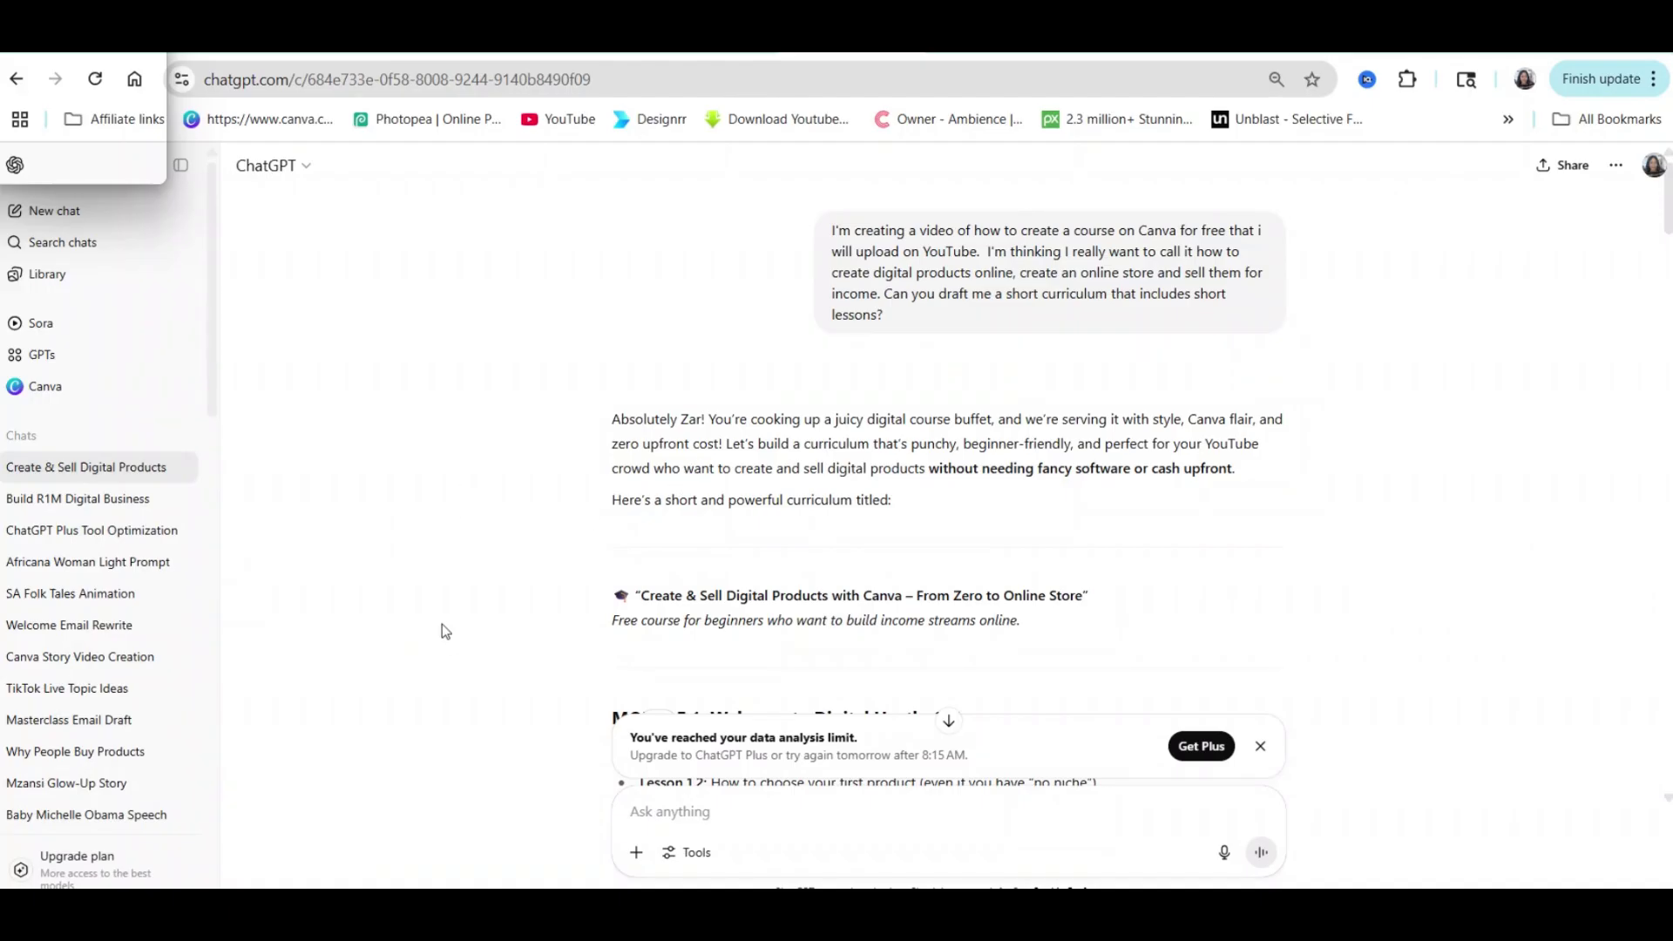
scroll(474, 422, "down", 1)
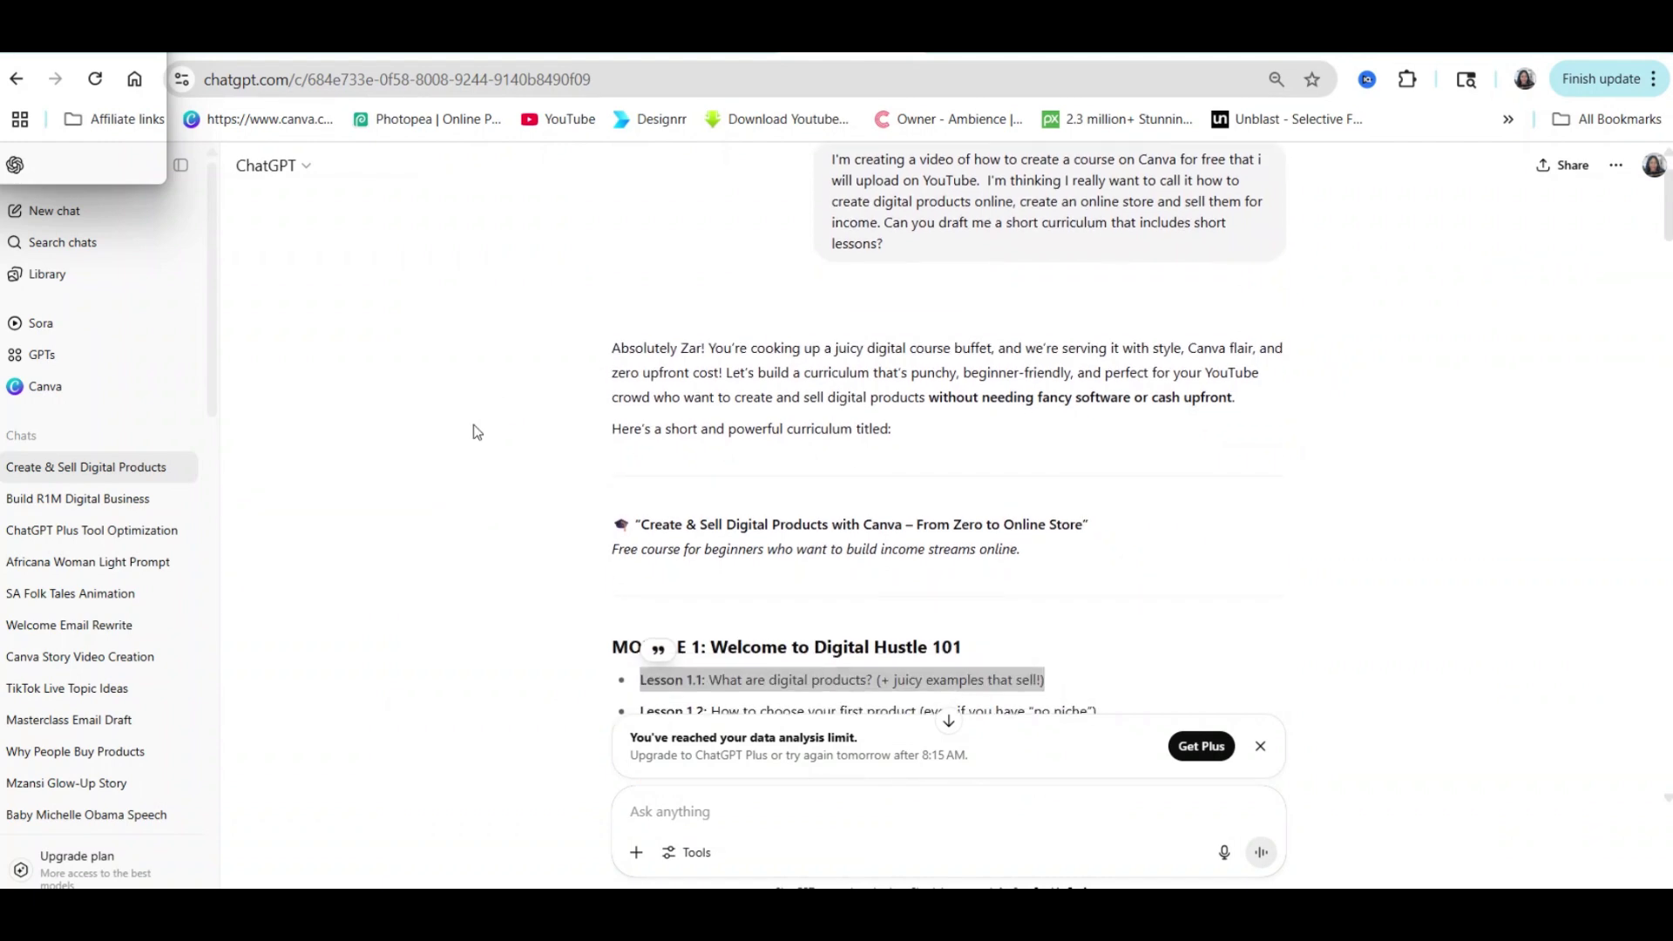
scroll(473, 427, "down", 5)
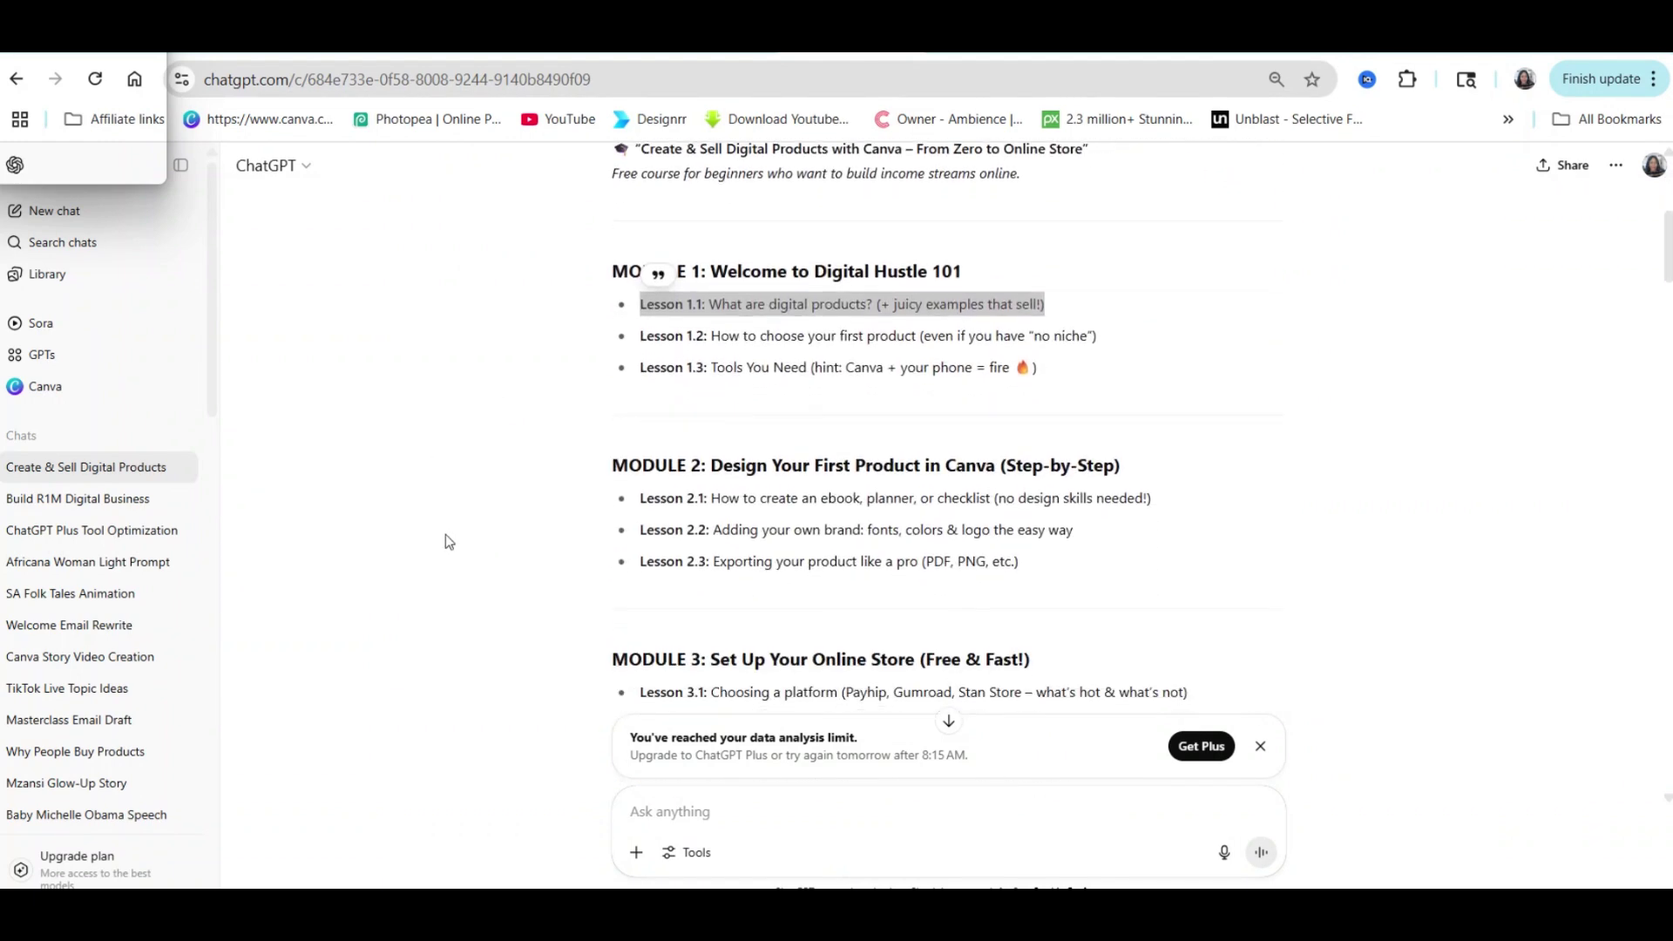
scroll(698, 344, "up", 5)
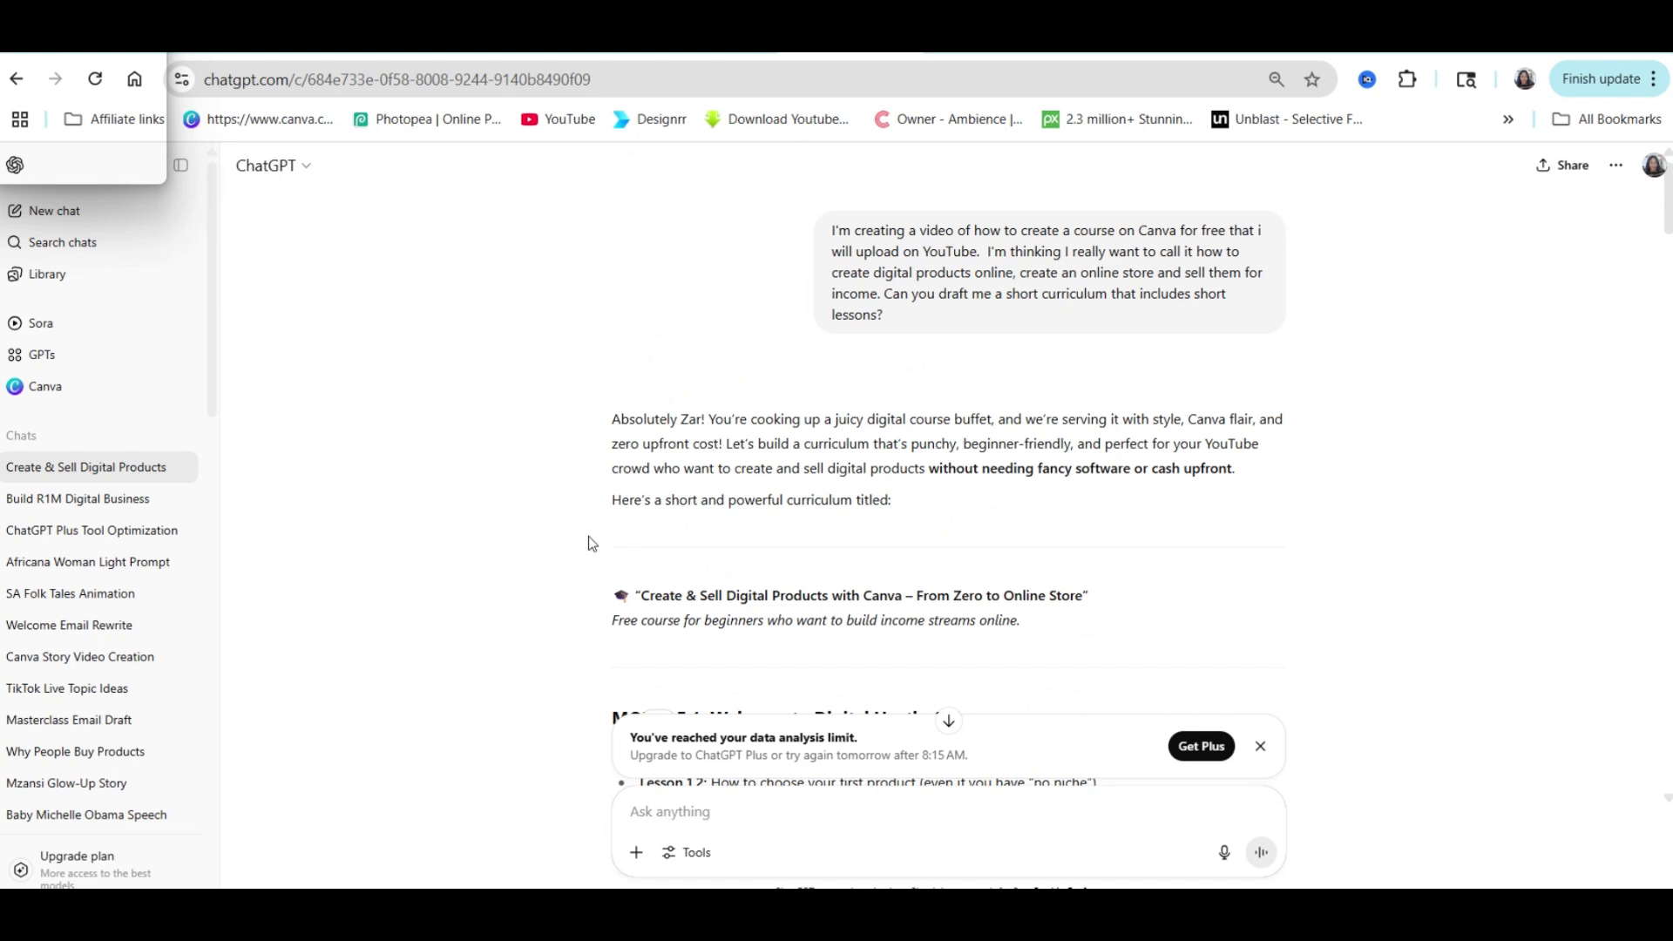
scroll(591, 547, "down", 7)
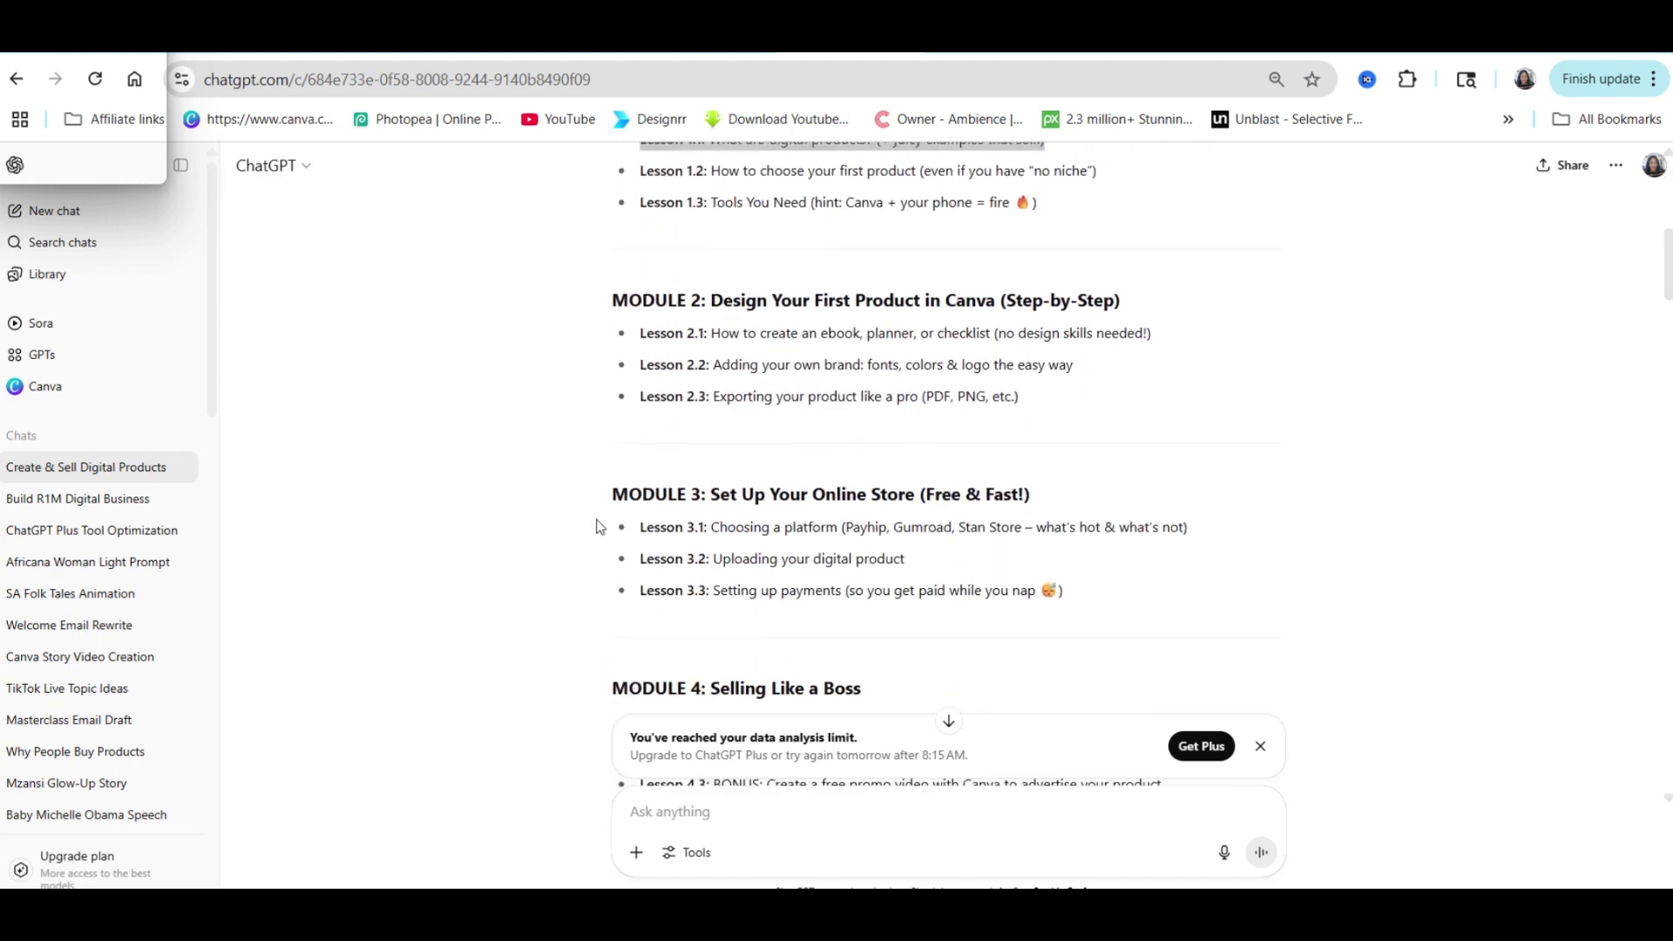
scroll(631, 582, "down", 3)
scroll(926, 374, "up", 10)
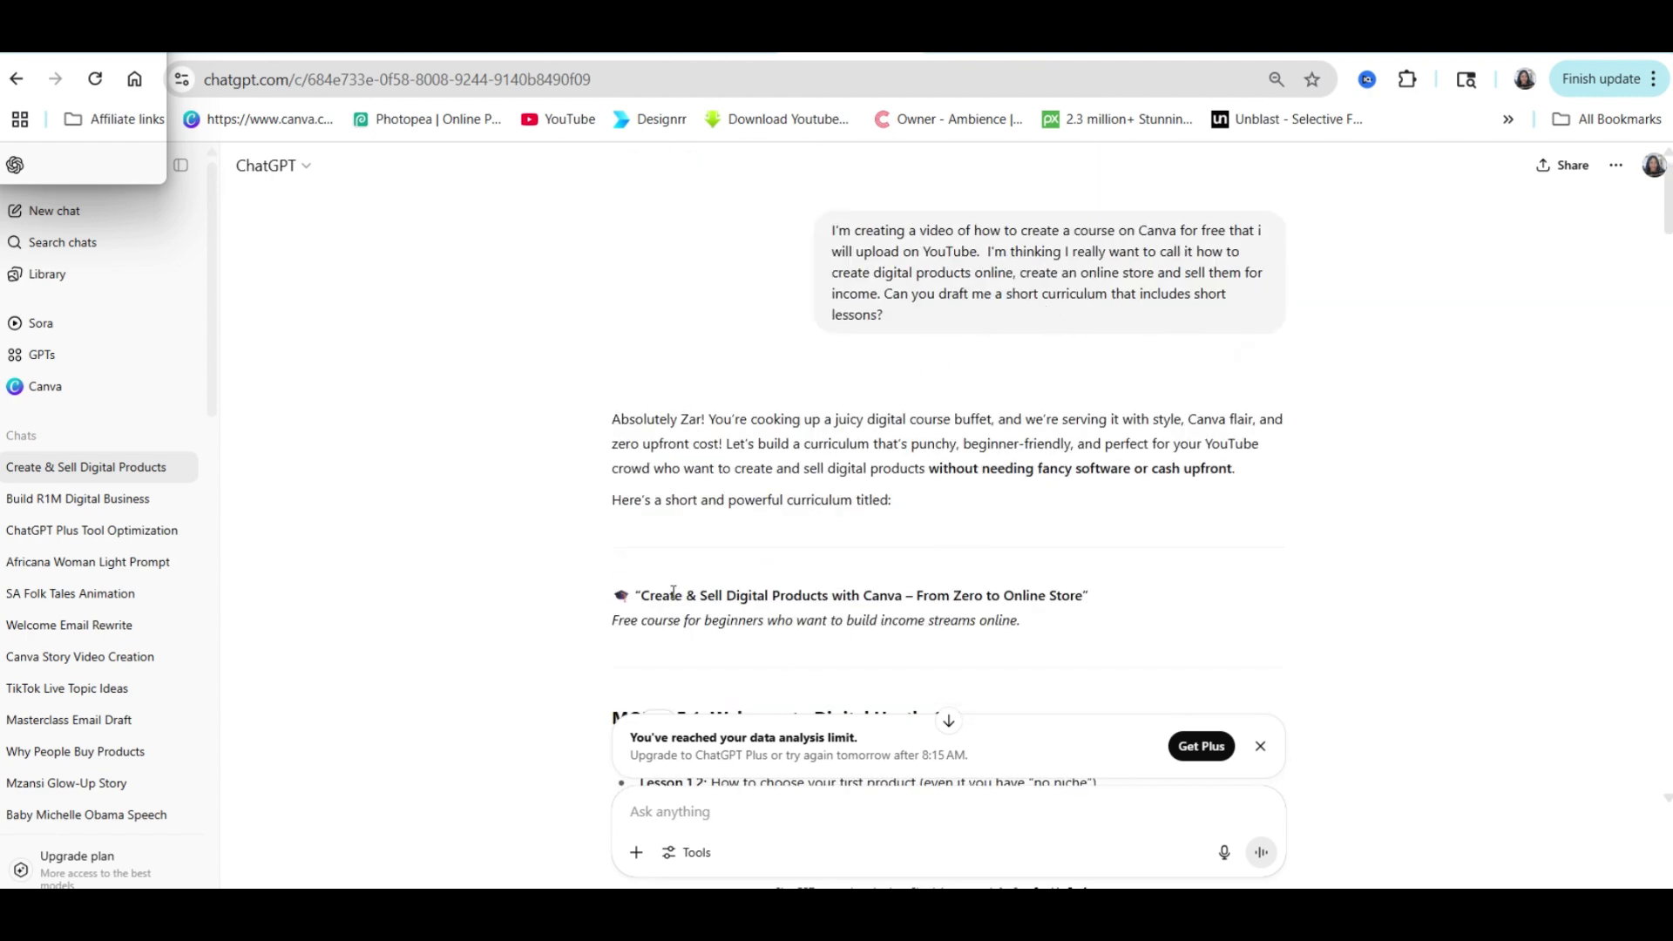
scroll(761, 549, "down", 10)
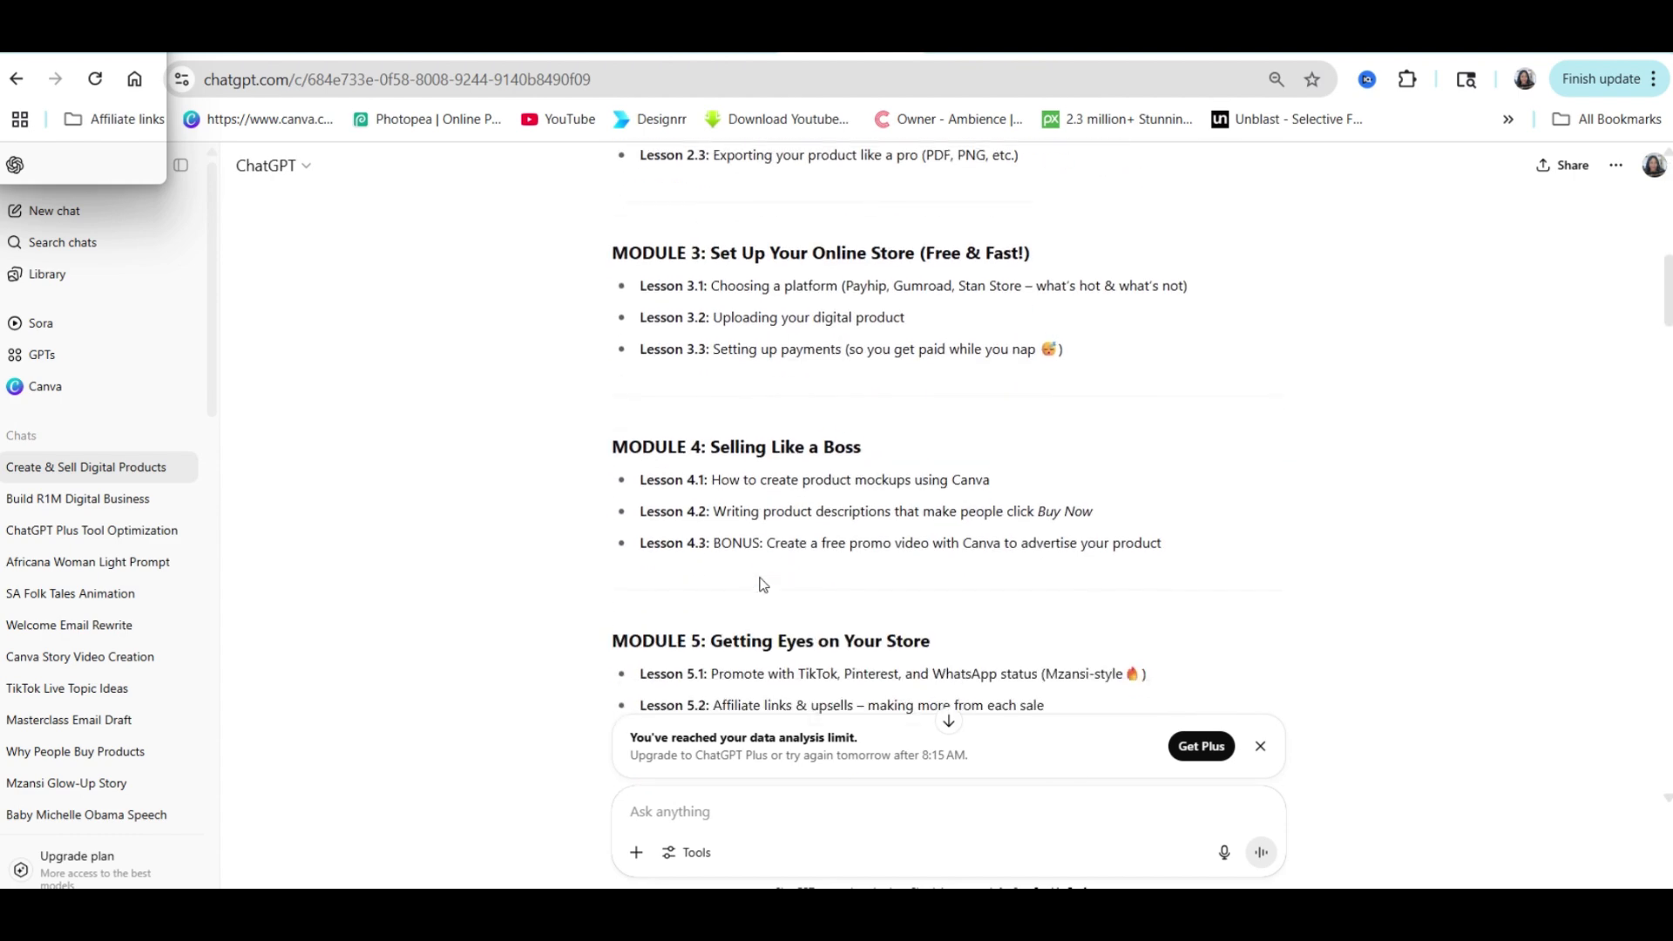
scroll(806, 233, "down", 6)
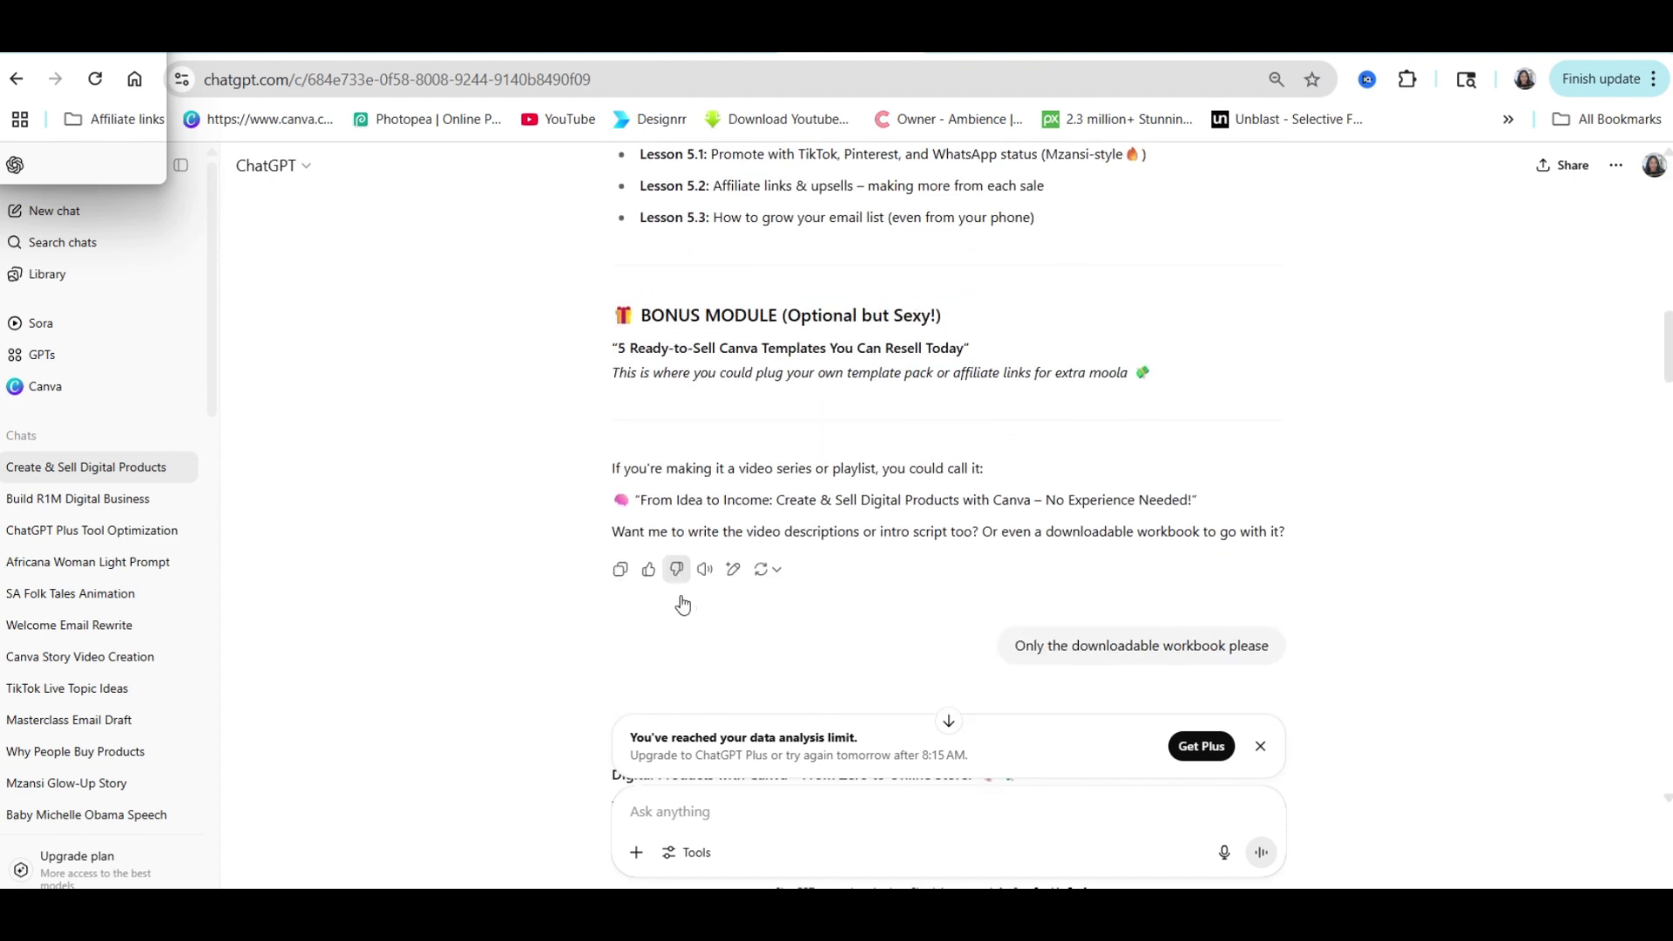
scroll(679, 598, "up", 8)
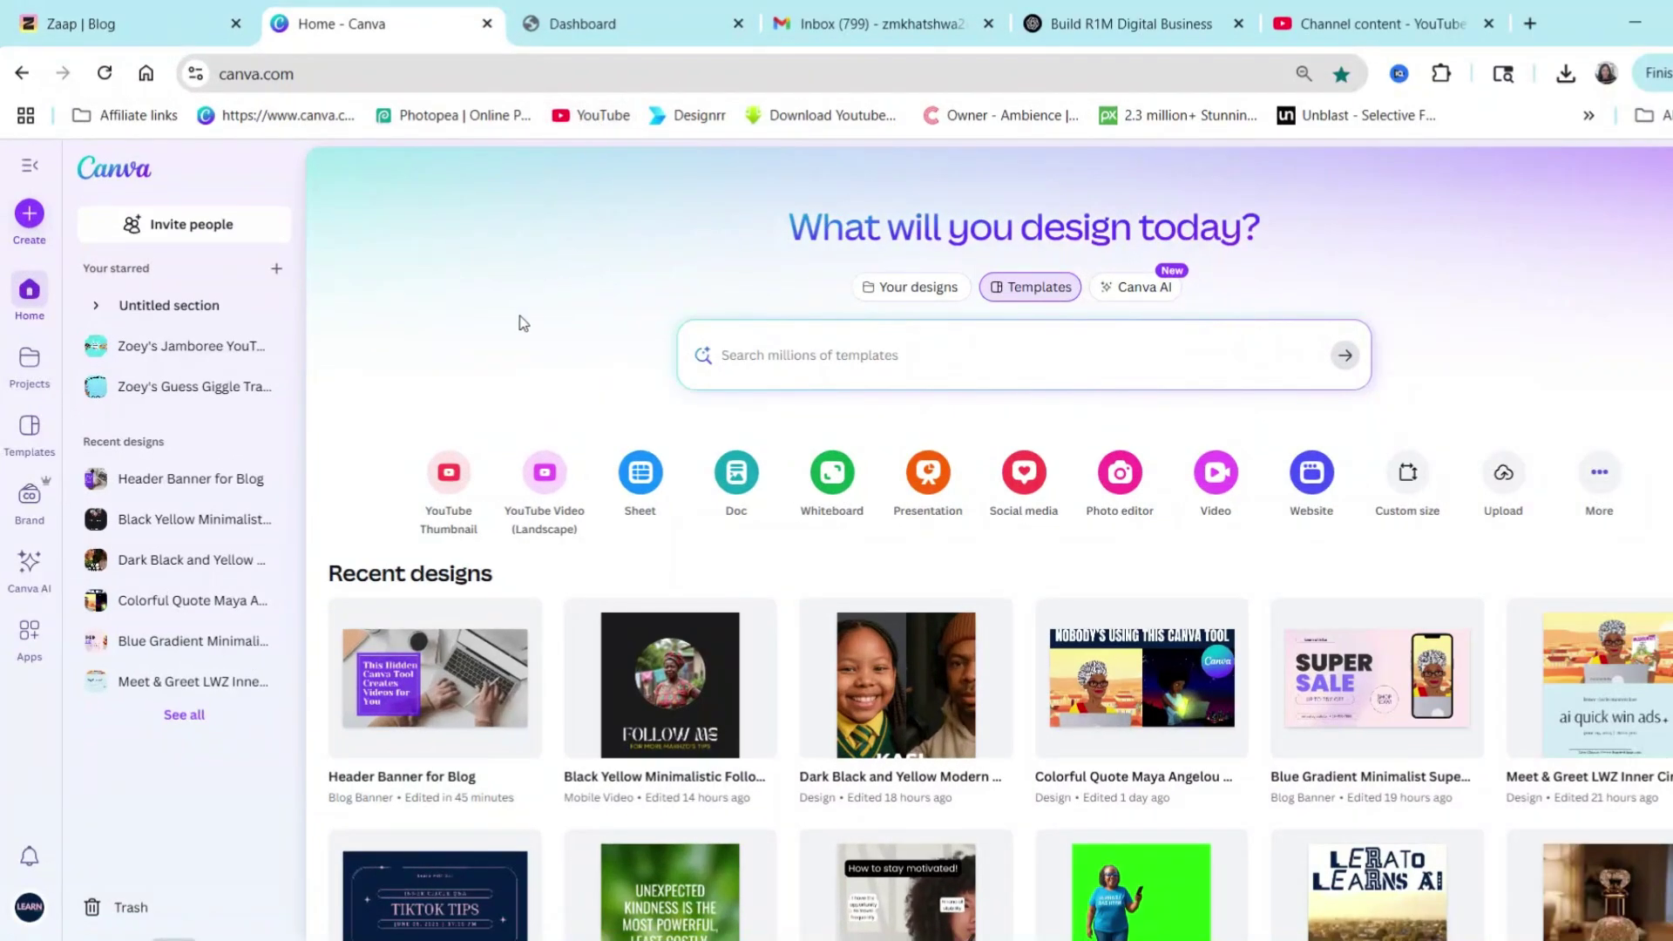
Start a new, empty course from the Projects overview using Add new > Course.
left_click(29, 364)
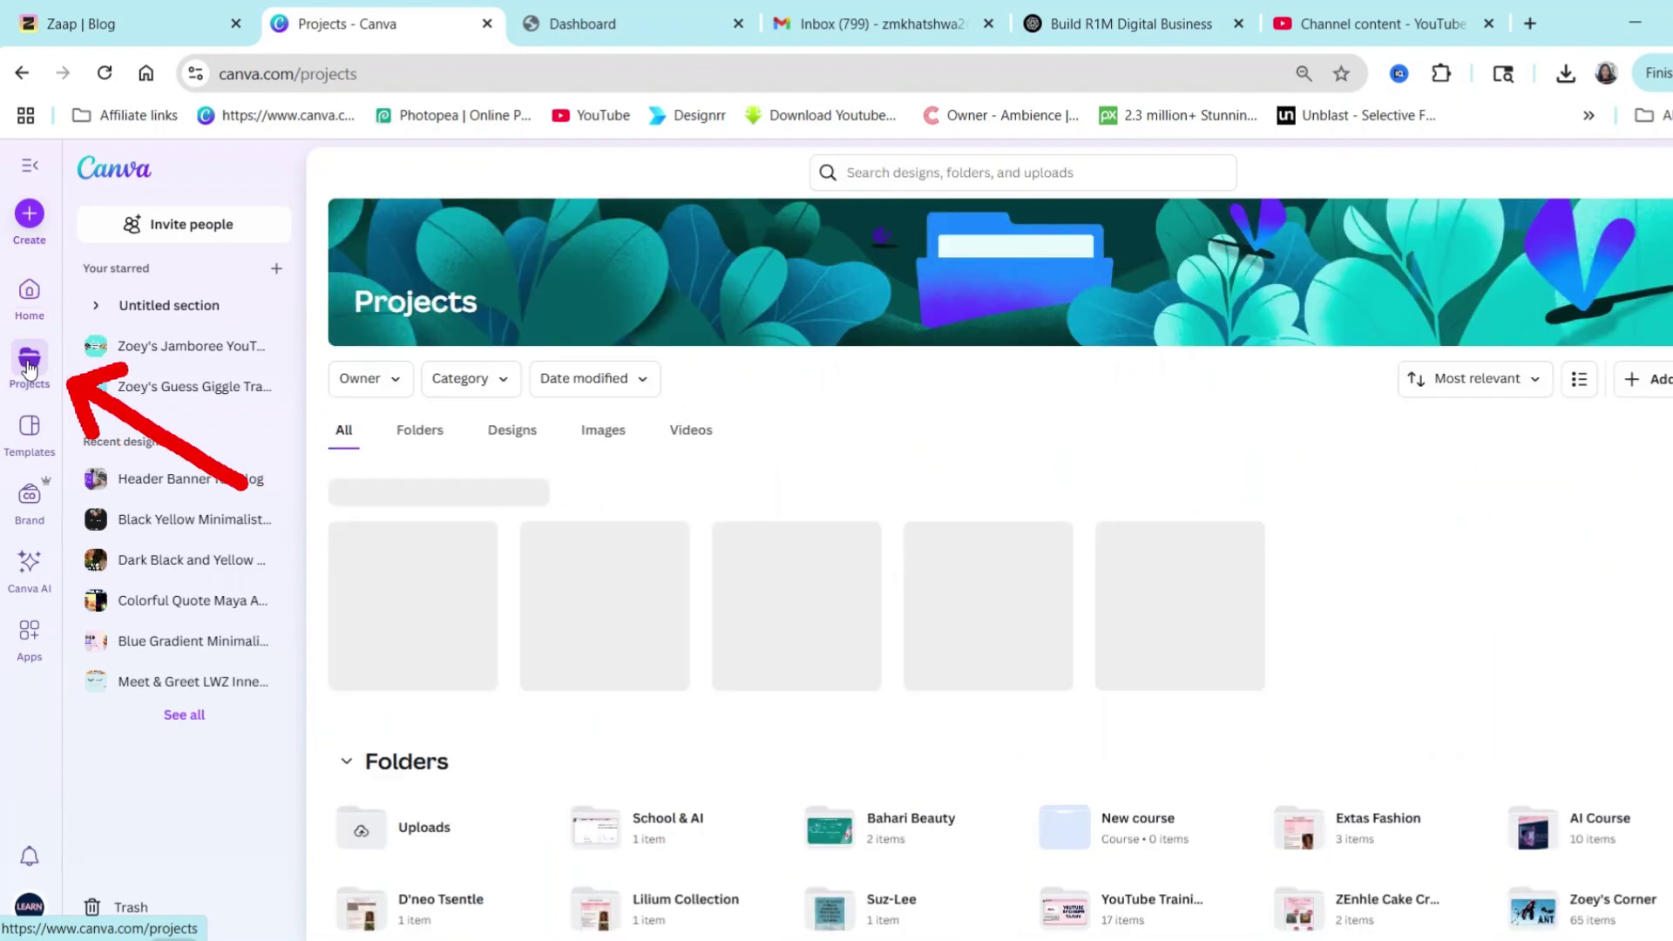
left_click(1645, 384)
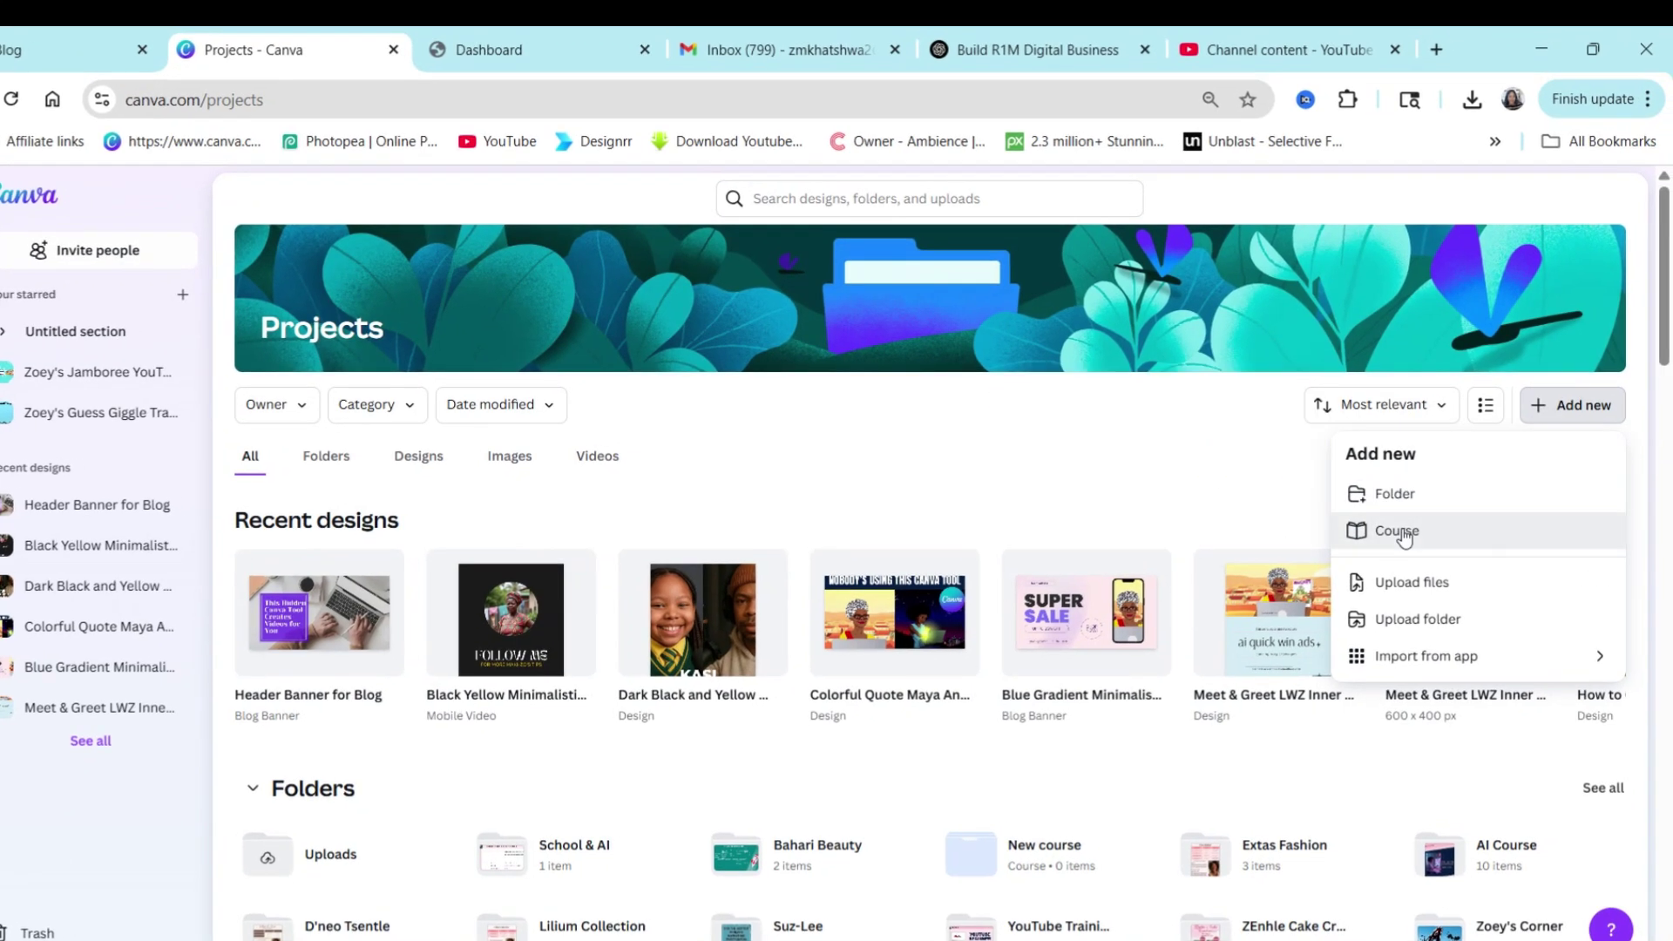
left_click(1468, 510)
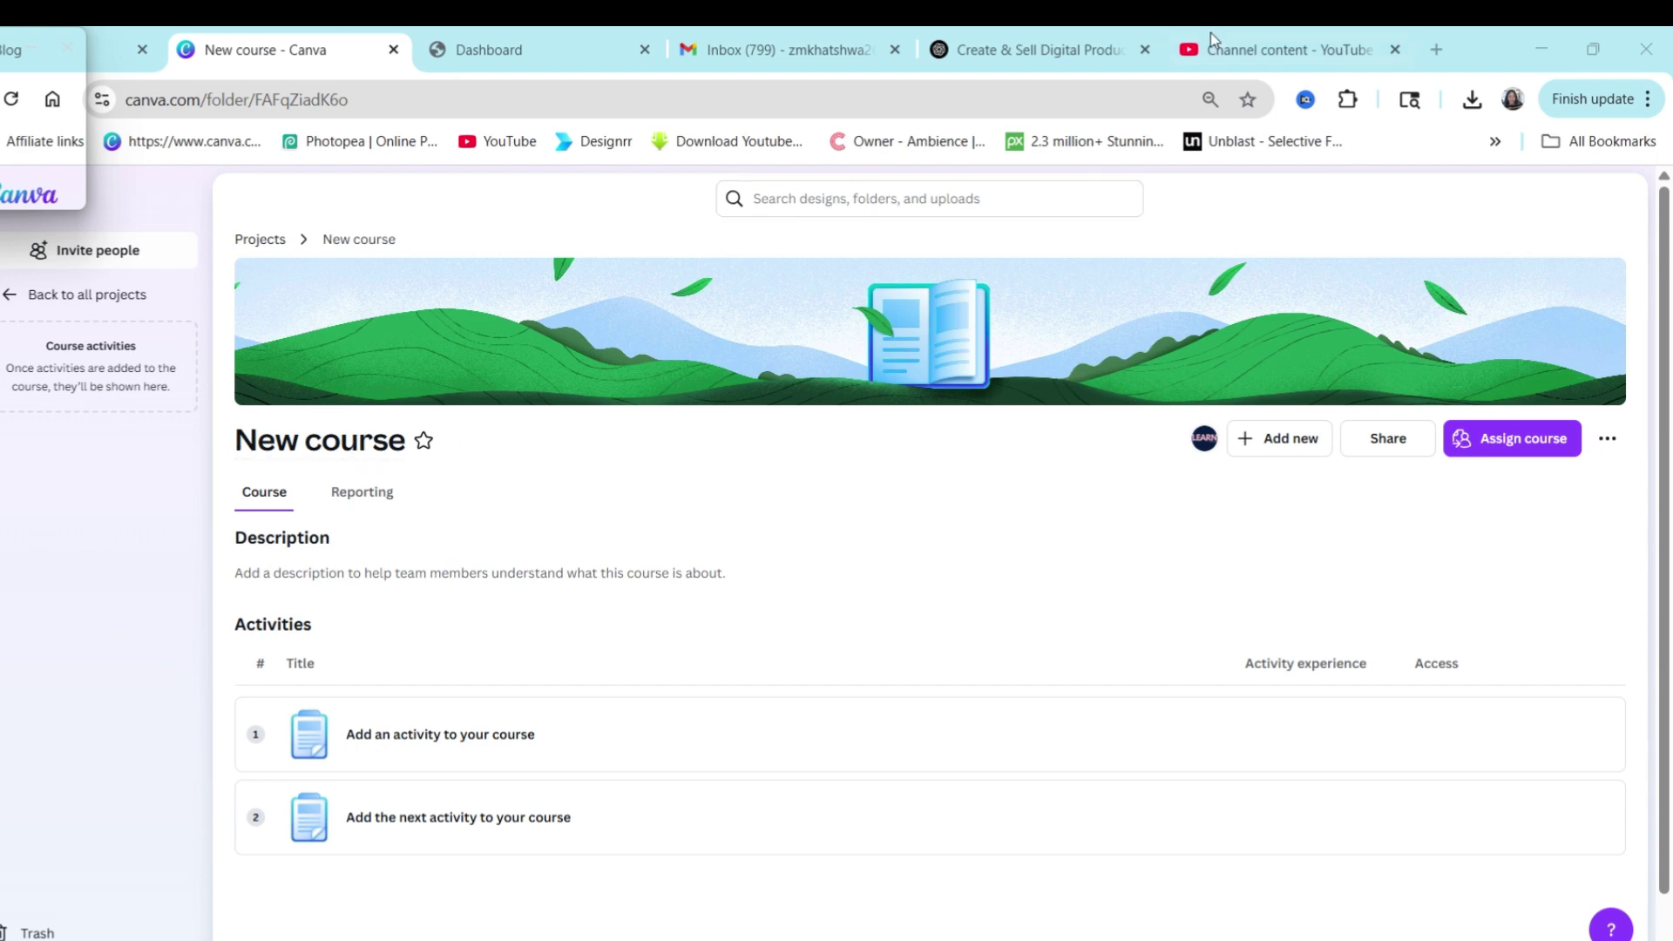
Copy the ChatGPT curriculum title and name the course 'Create & Sell Digital Products – From Zero to Online Store'.
left_click(1080, 42)
scroll(963, 460, "up", 3)
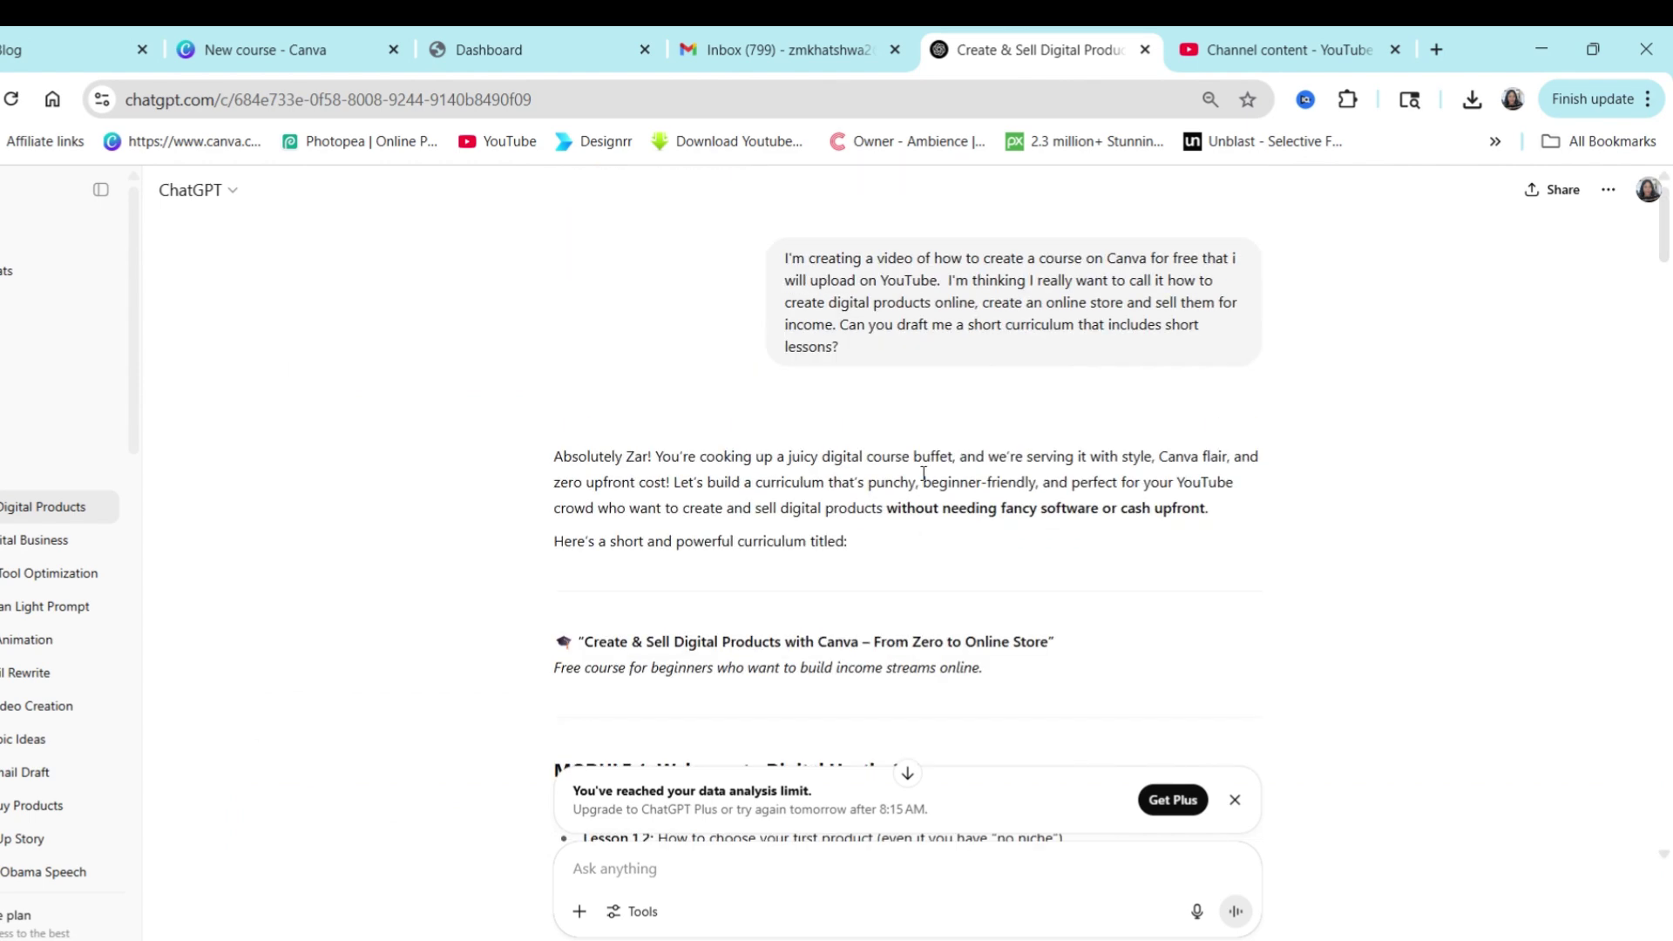
scroll(976, 593, "down", 3)
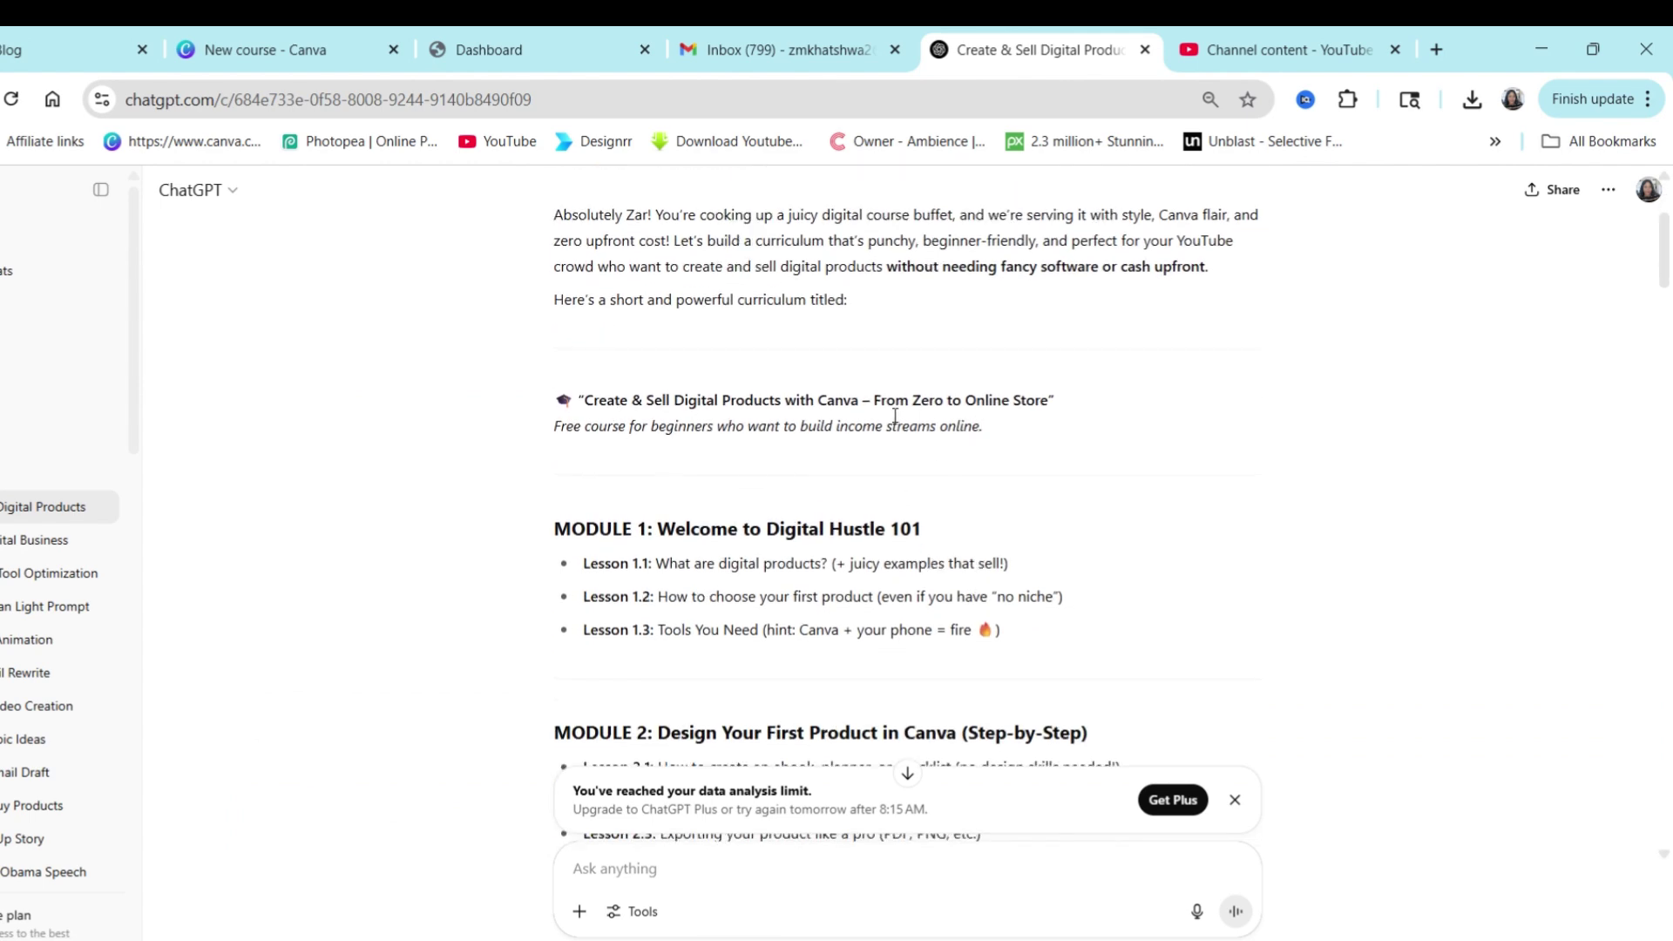
scroll(1050, 517, "up", 1)
left_click_drag(1047, 516, 584, 510)
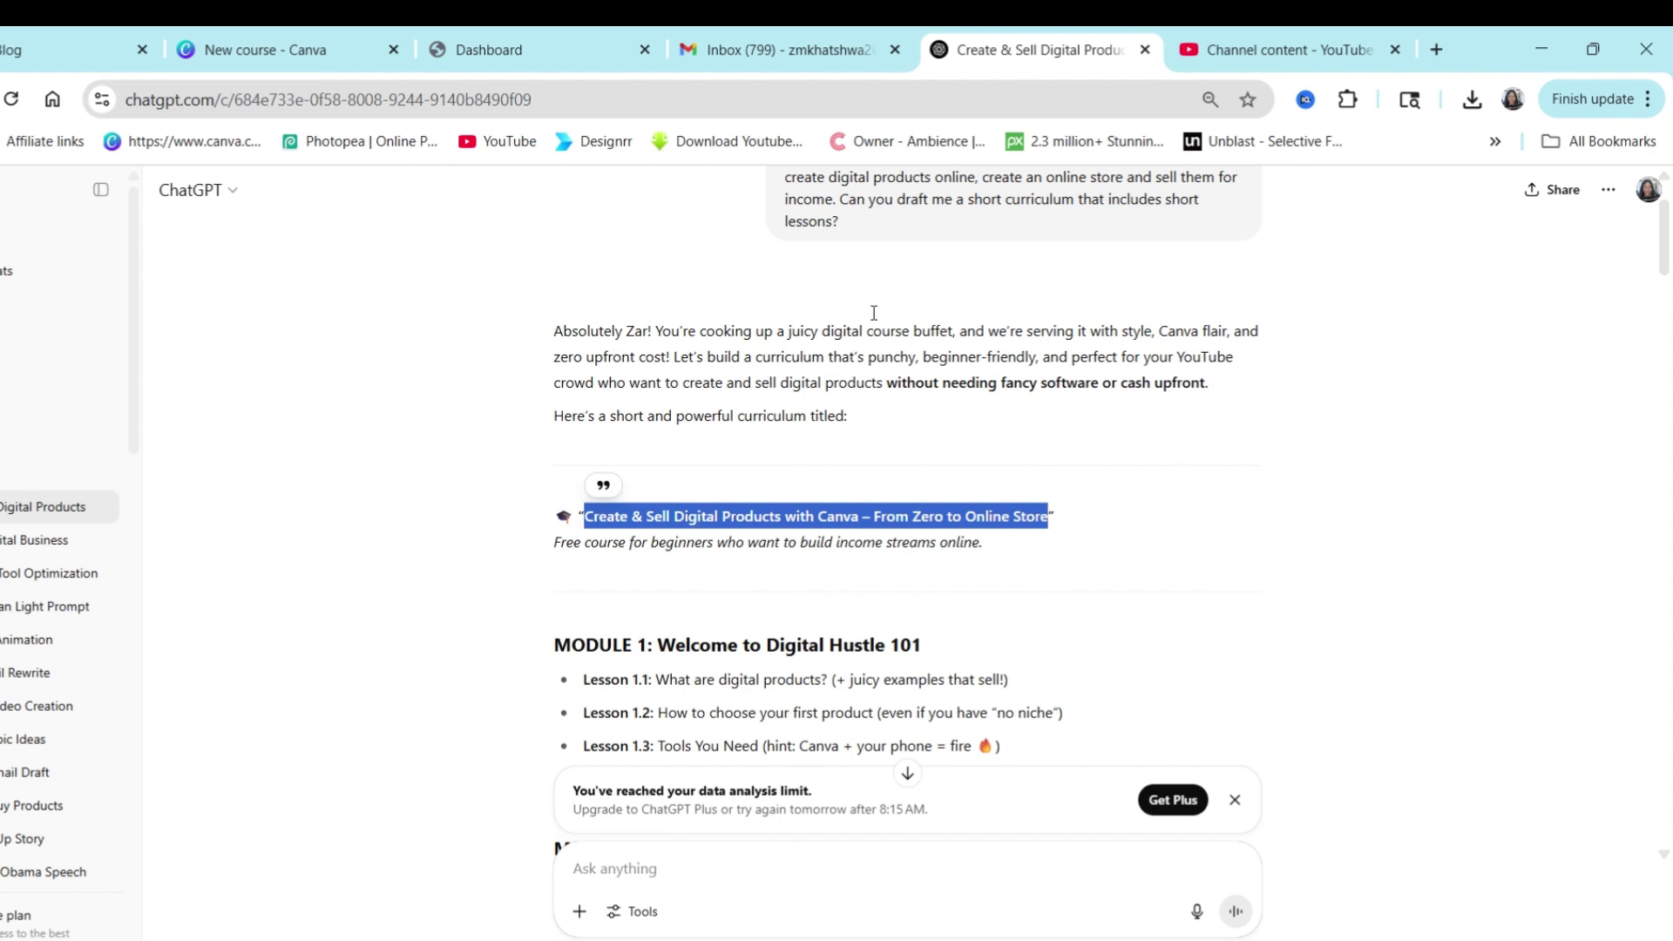
left_click(311, 74)
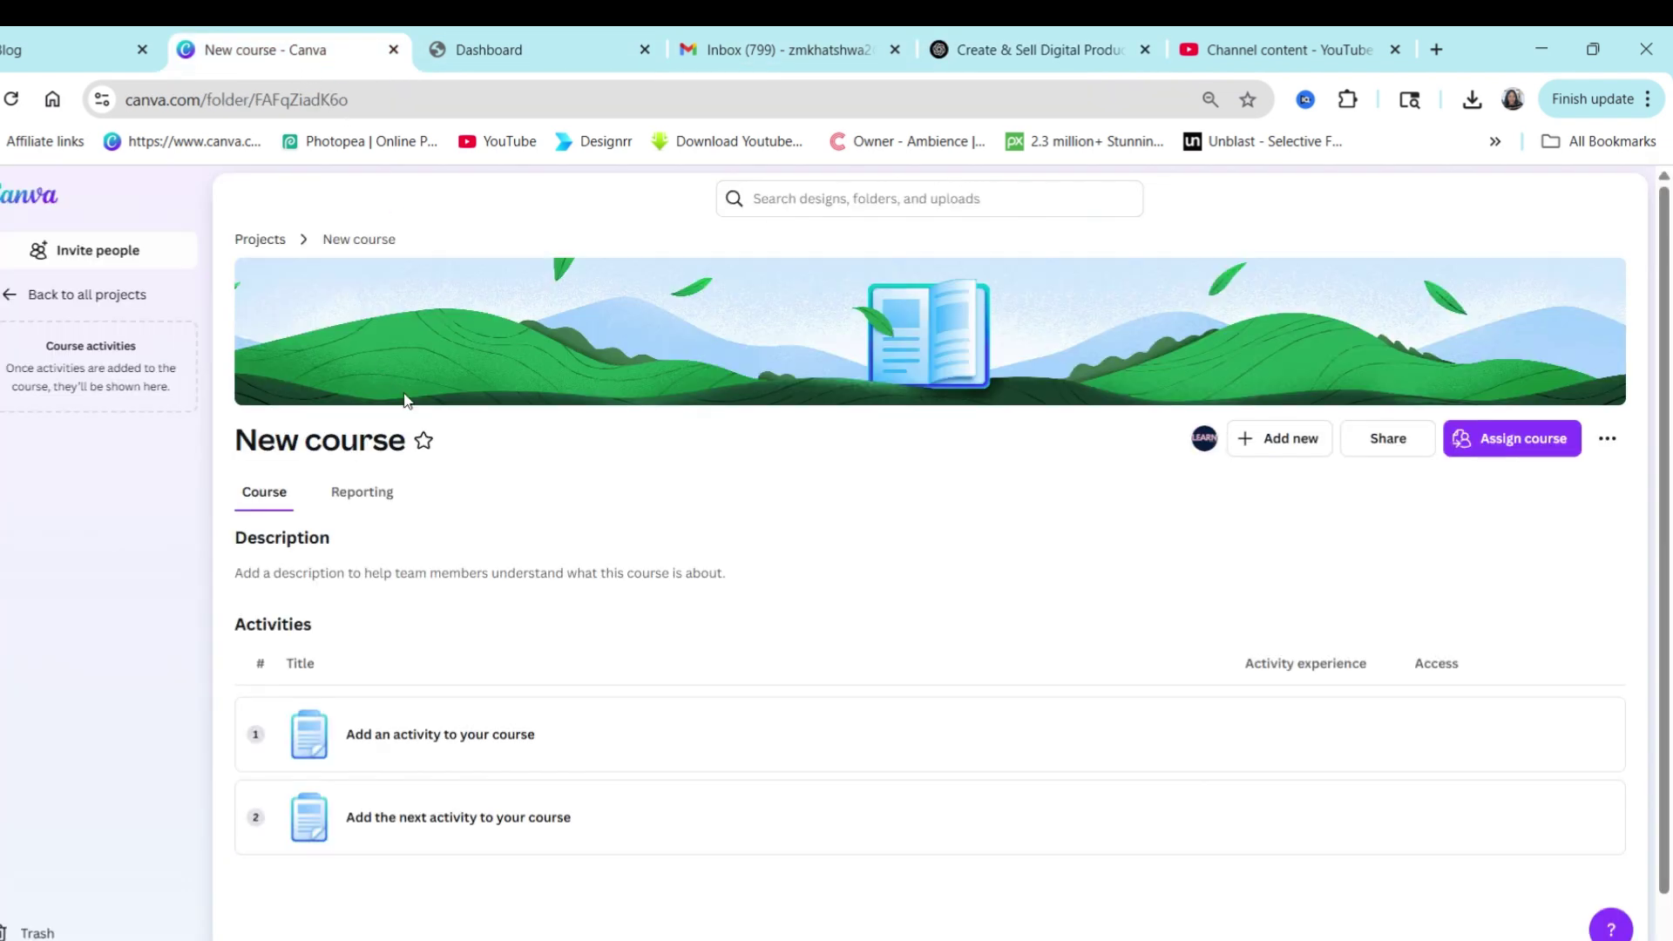
left_click(405, 440)
key("ctrl+v")
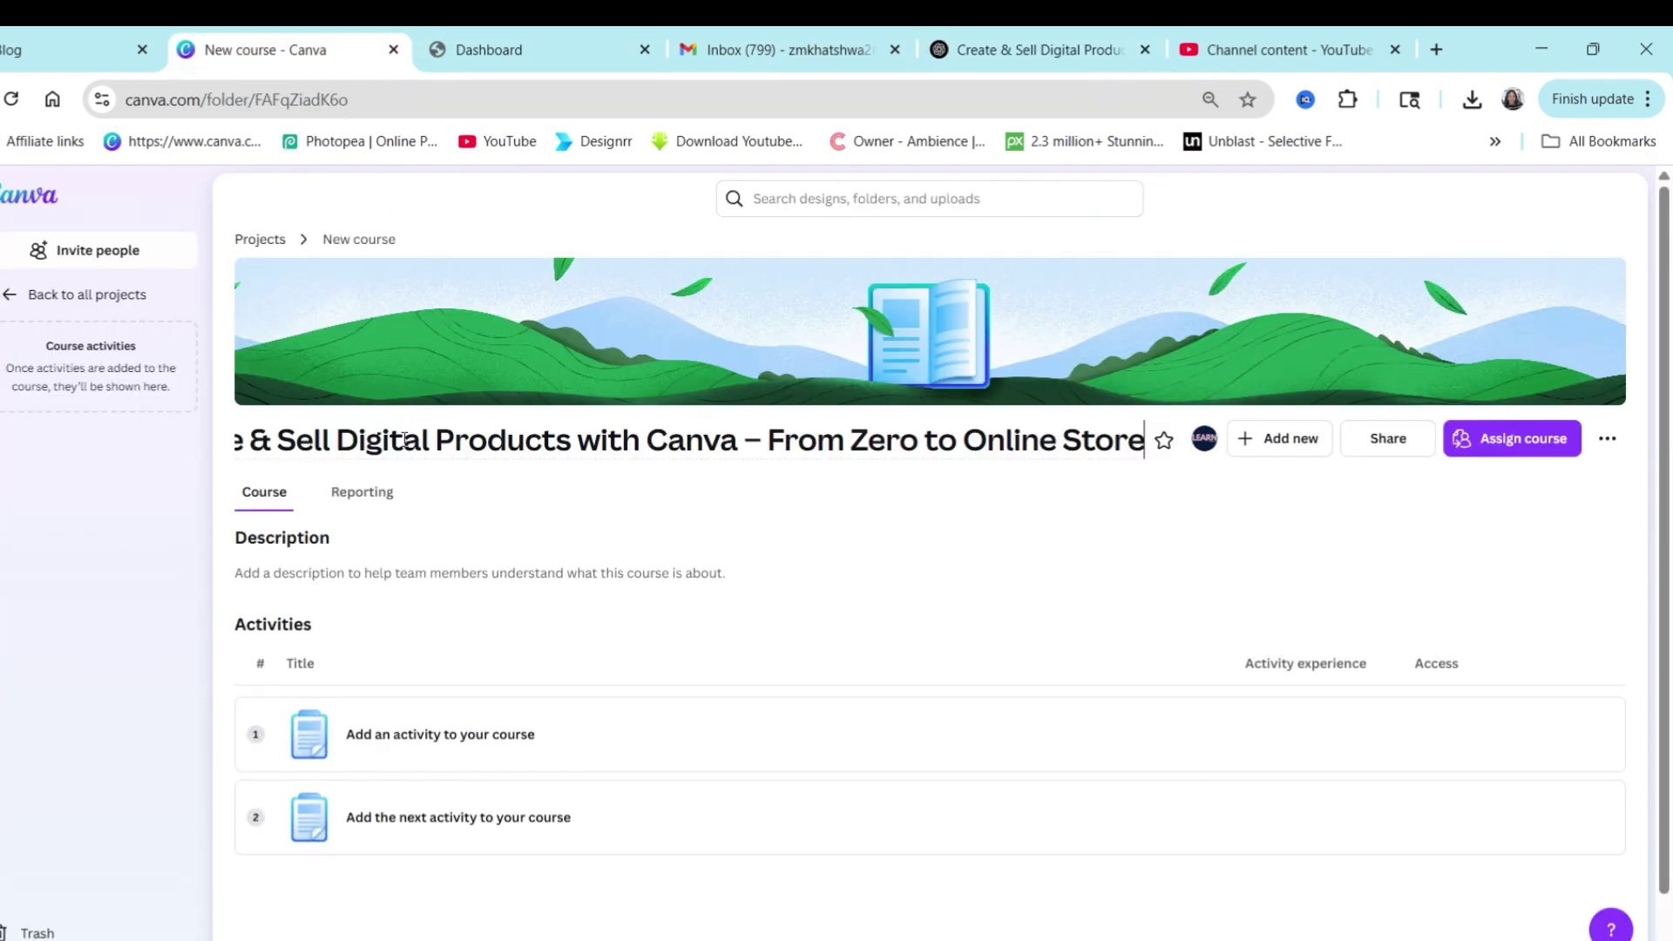
key("BackSpace")
key("BackSpace")
key("BackSpace")
key("BackSpace")
key("BackSpace")
key("BackSpace")
key("BackSpace")
key("BackSpace")
key("BackSpace")
key("BackSpace")
left_click(354, 577)
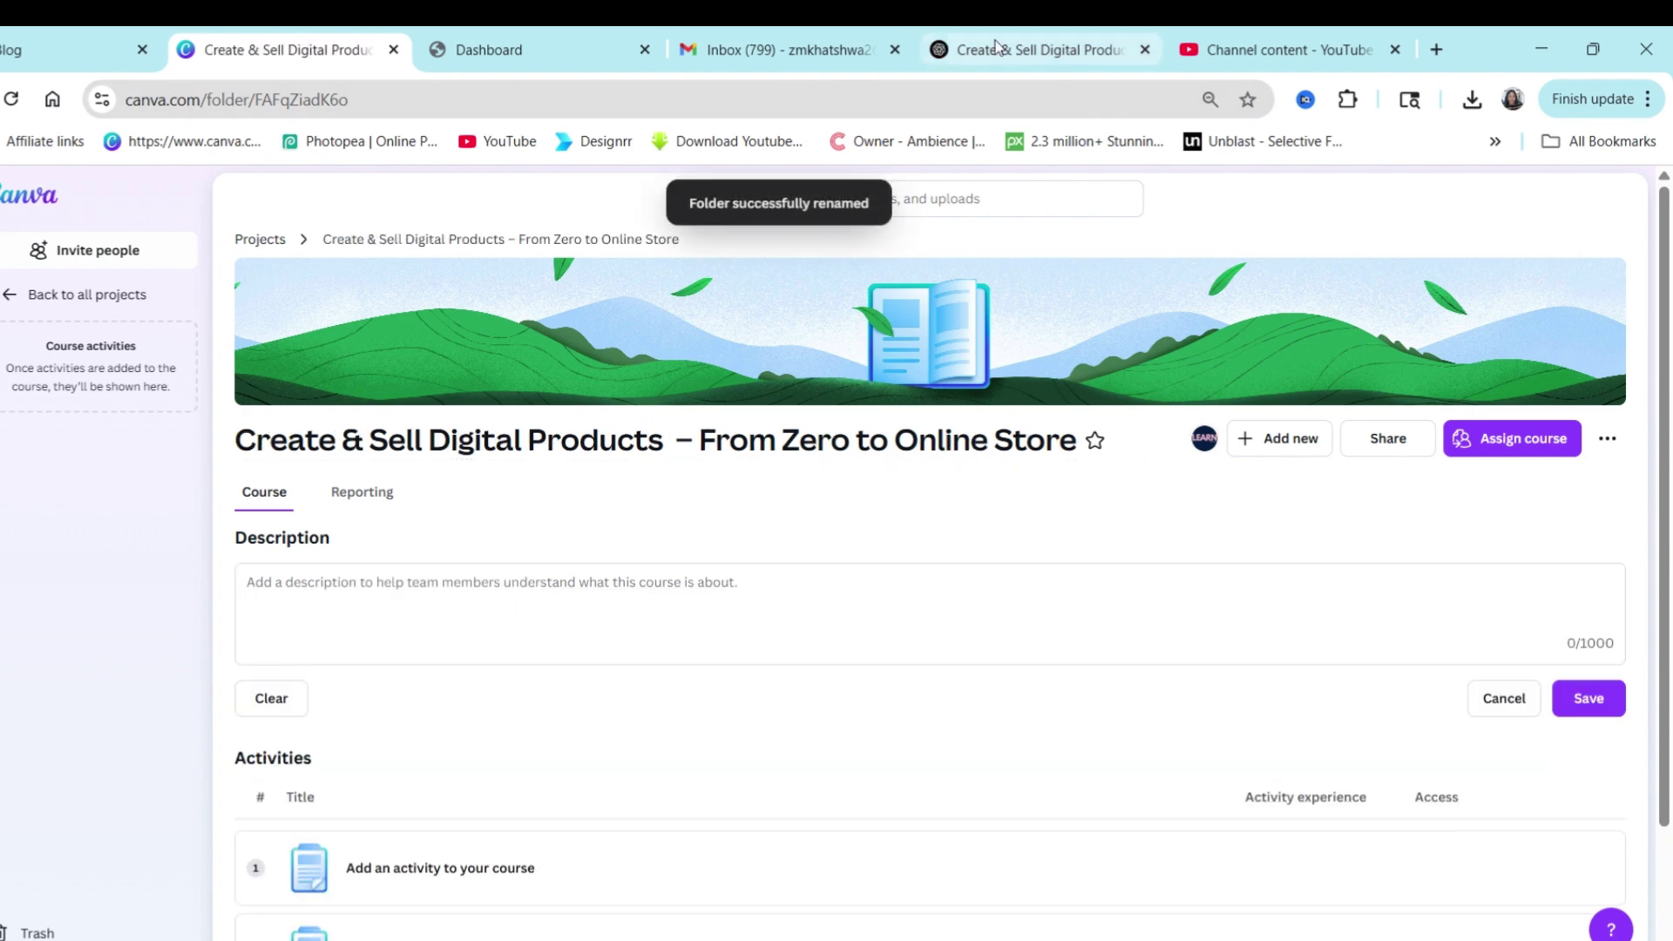
Copy 'Free course for beginners who want to build income streams online.' from ChatGPT, save it as the description.
left_click(937, 61)
left_click_drag(1011, 551, 551, 549)
key("ctrl+c")
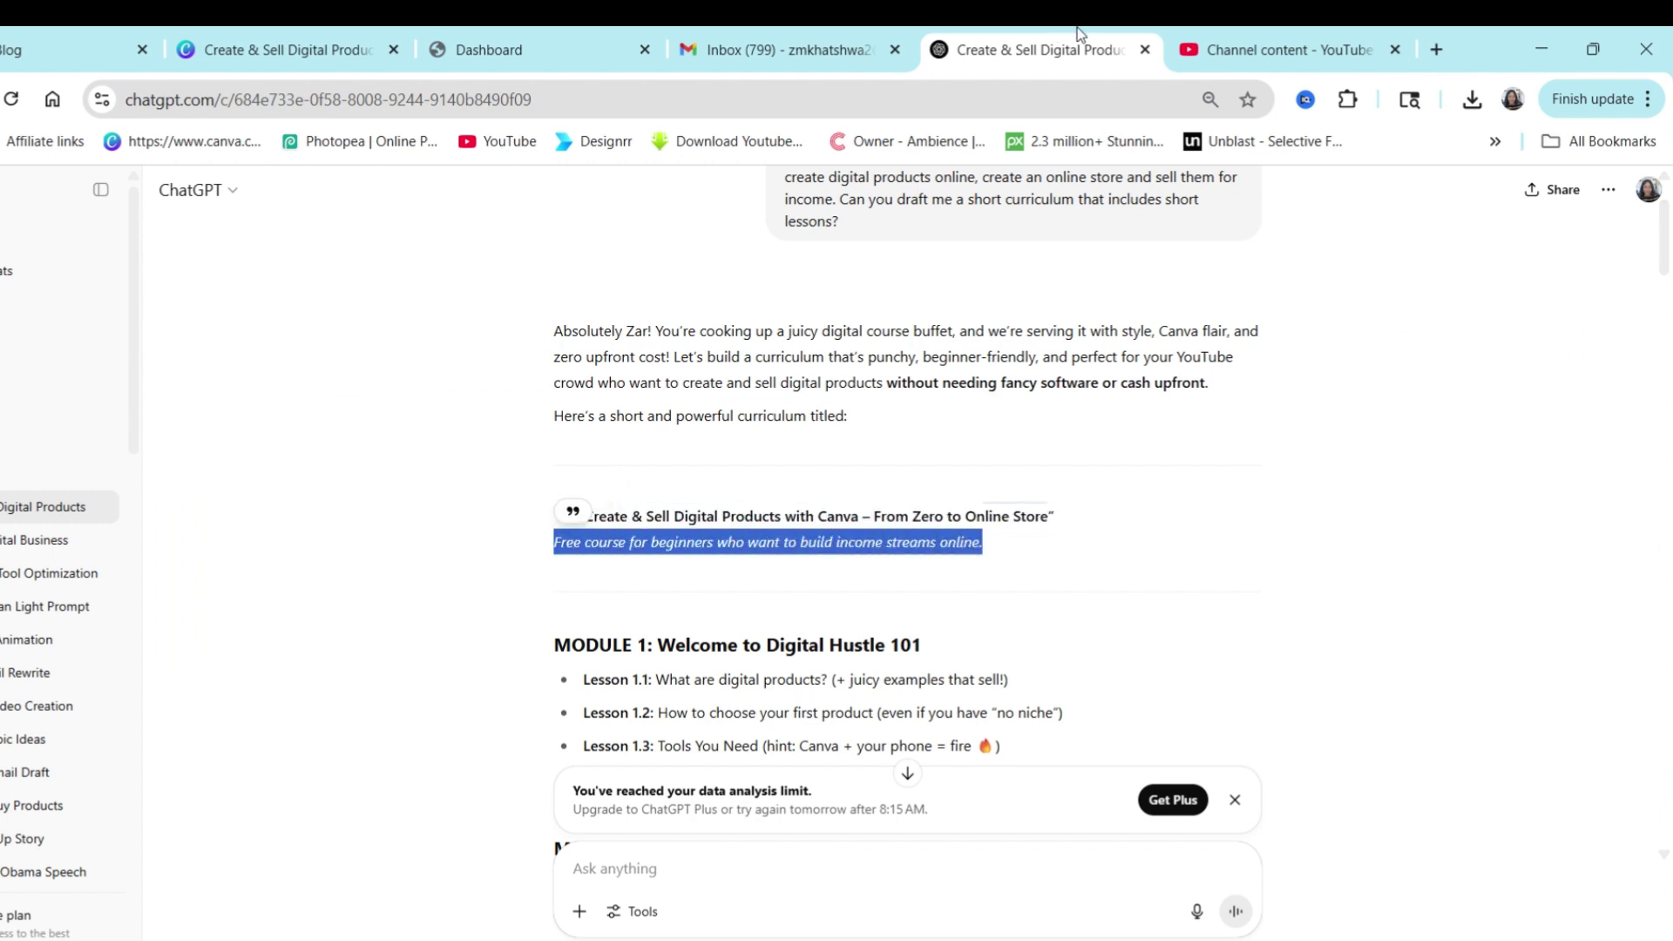
left_click(291, 50)
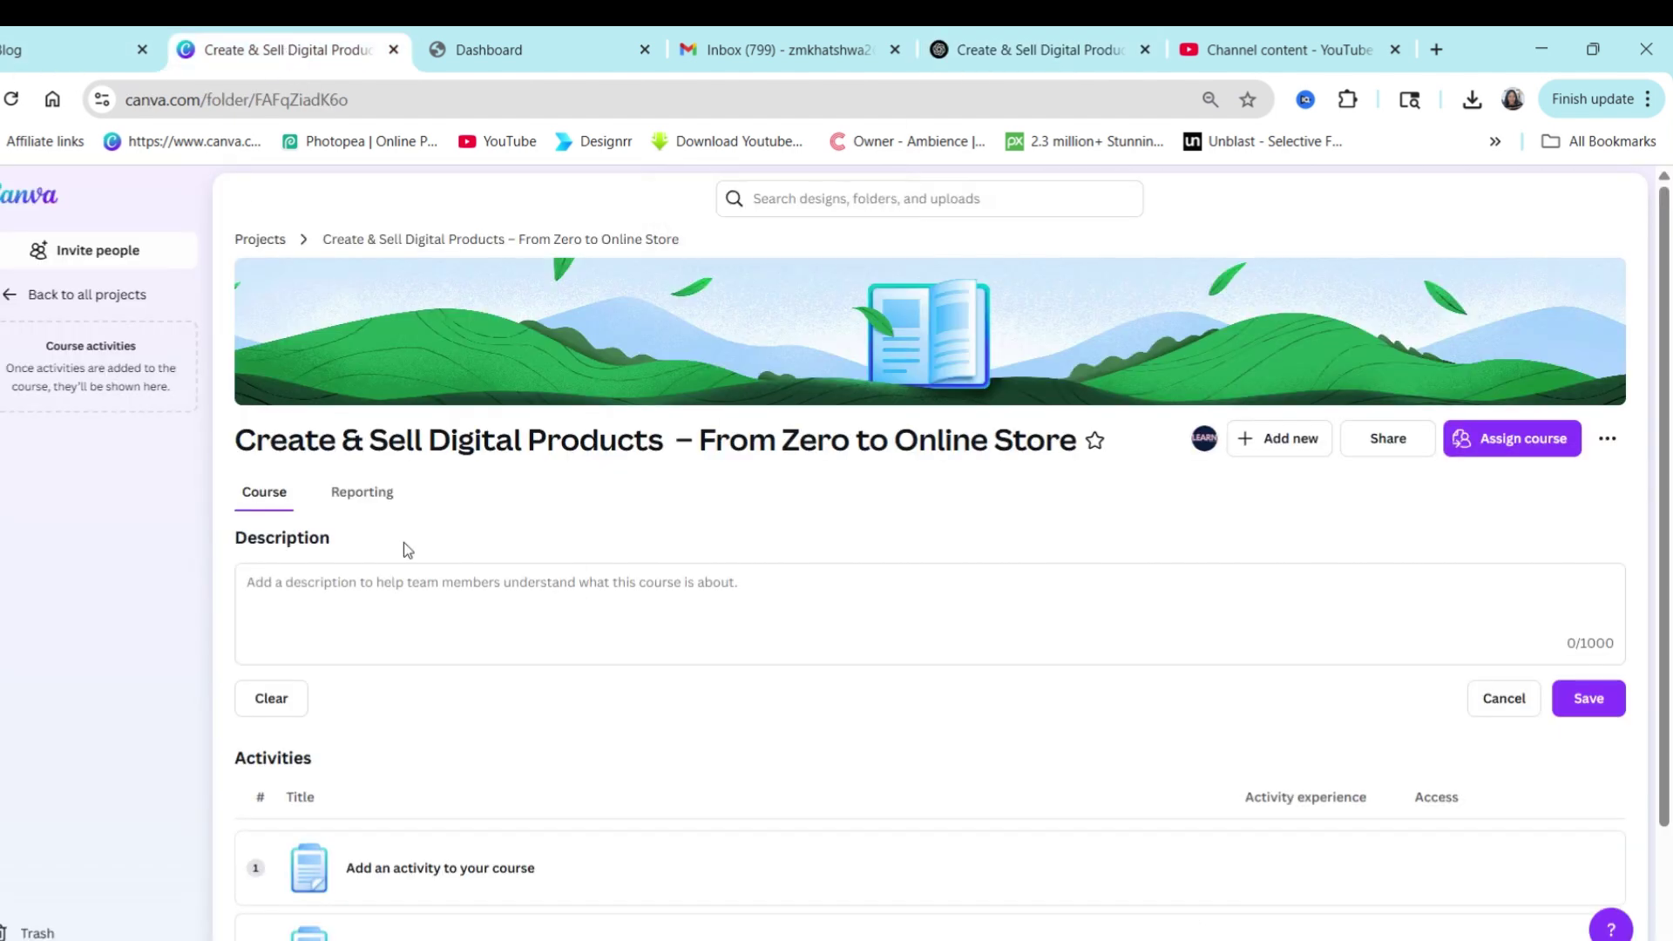
left_click(347, 585)
key("ctrl+v")
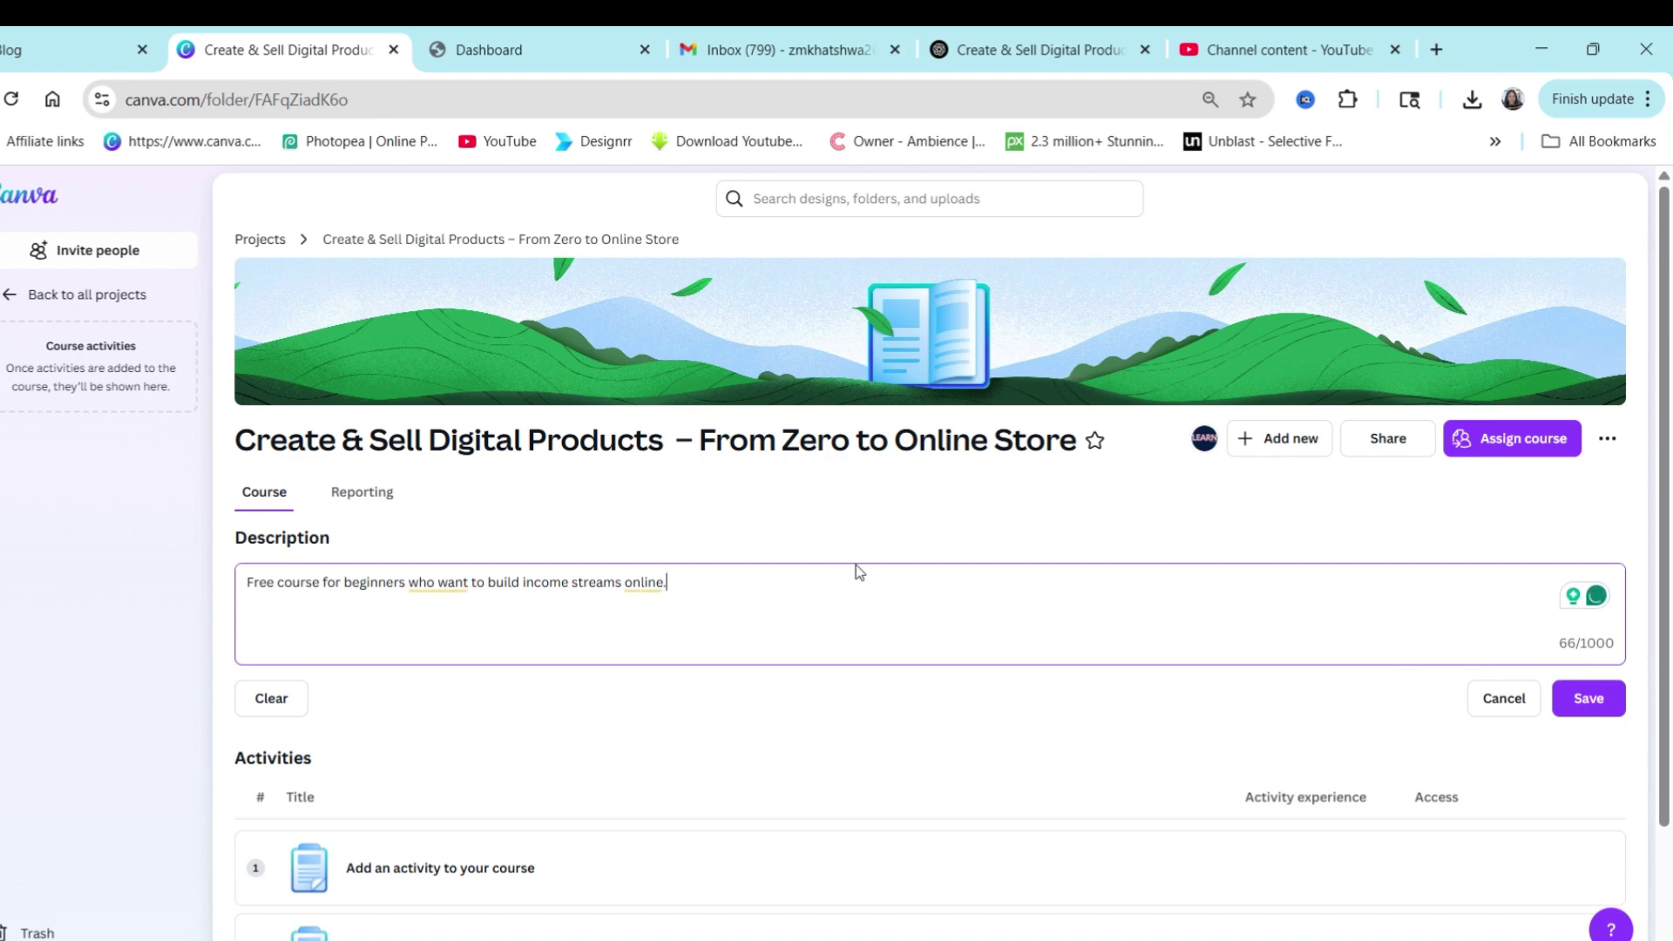
left_click(1581, 698)
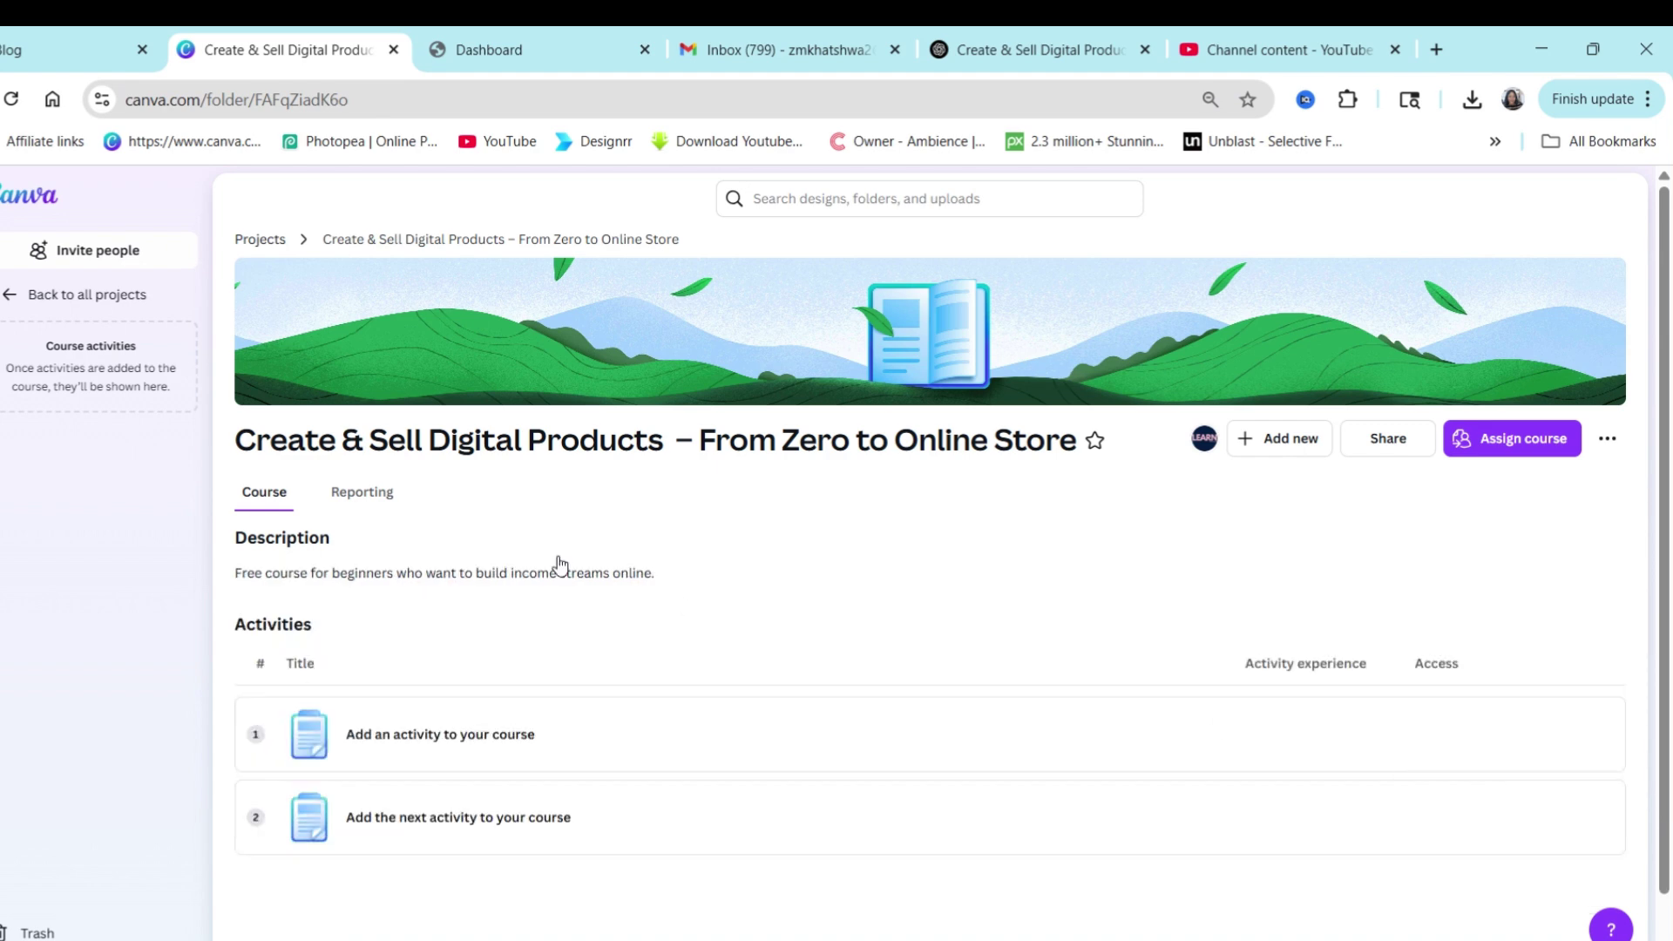
Bring up the add-activity options on the course's first activity slot.
scroll(346, 484, "down", 2)
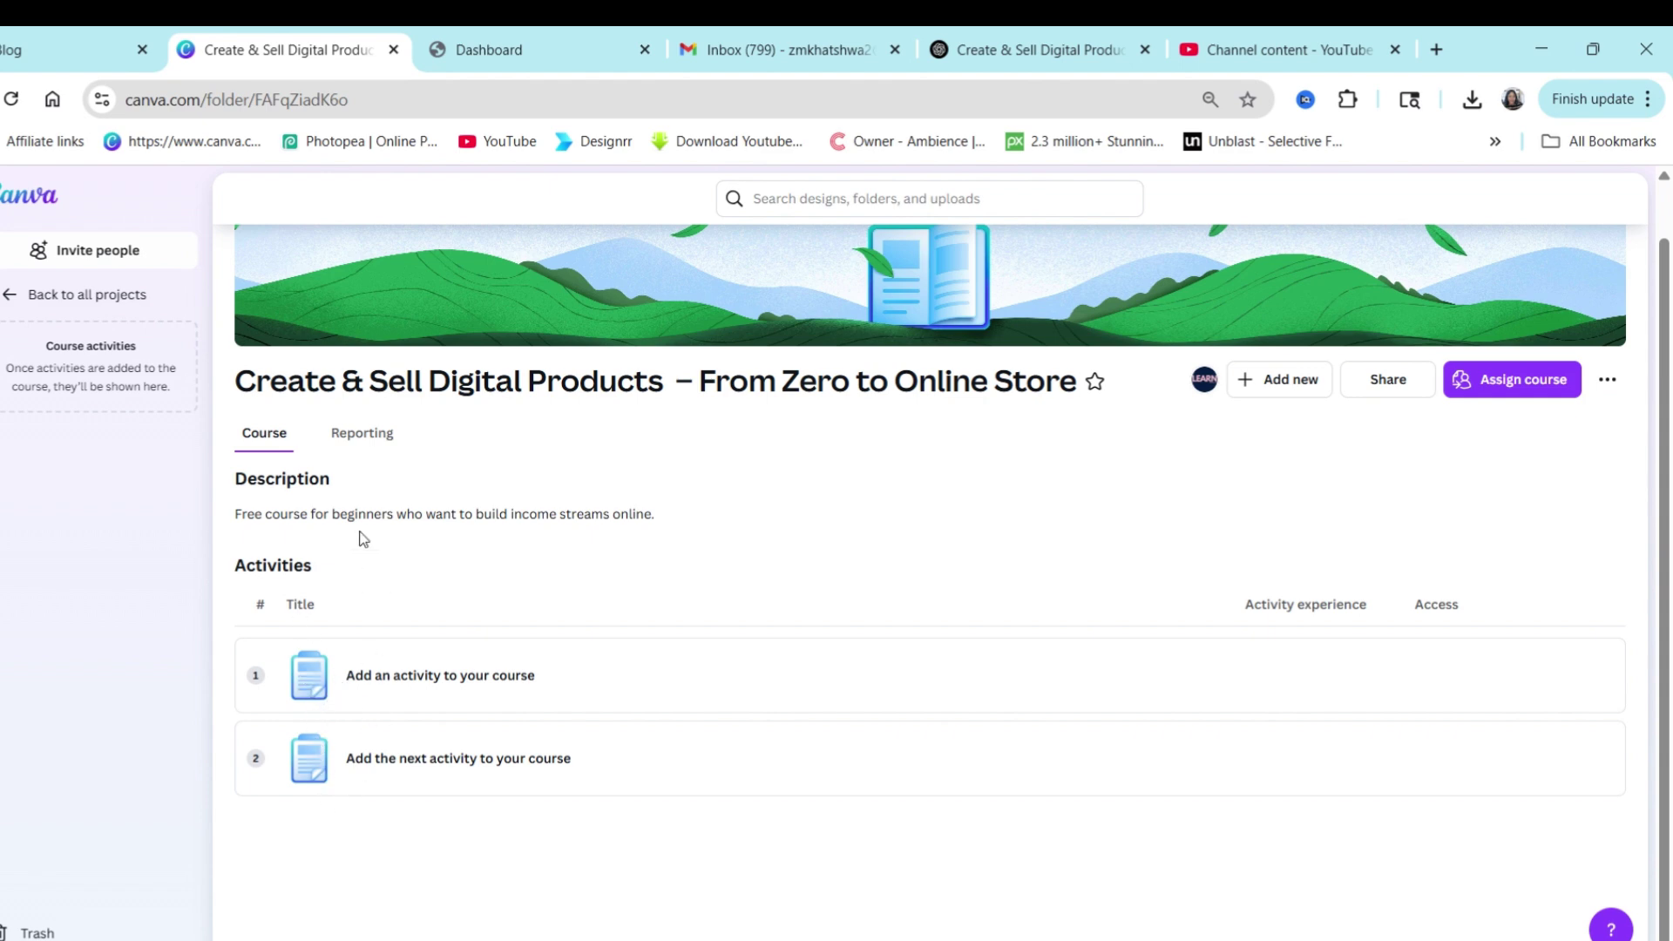
left_click(353, 678)
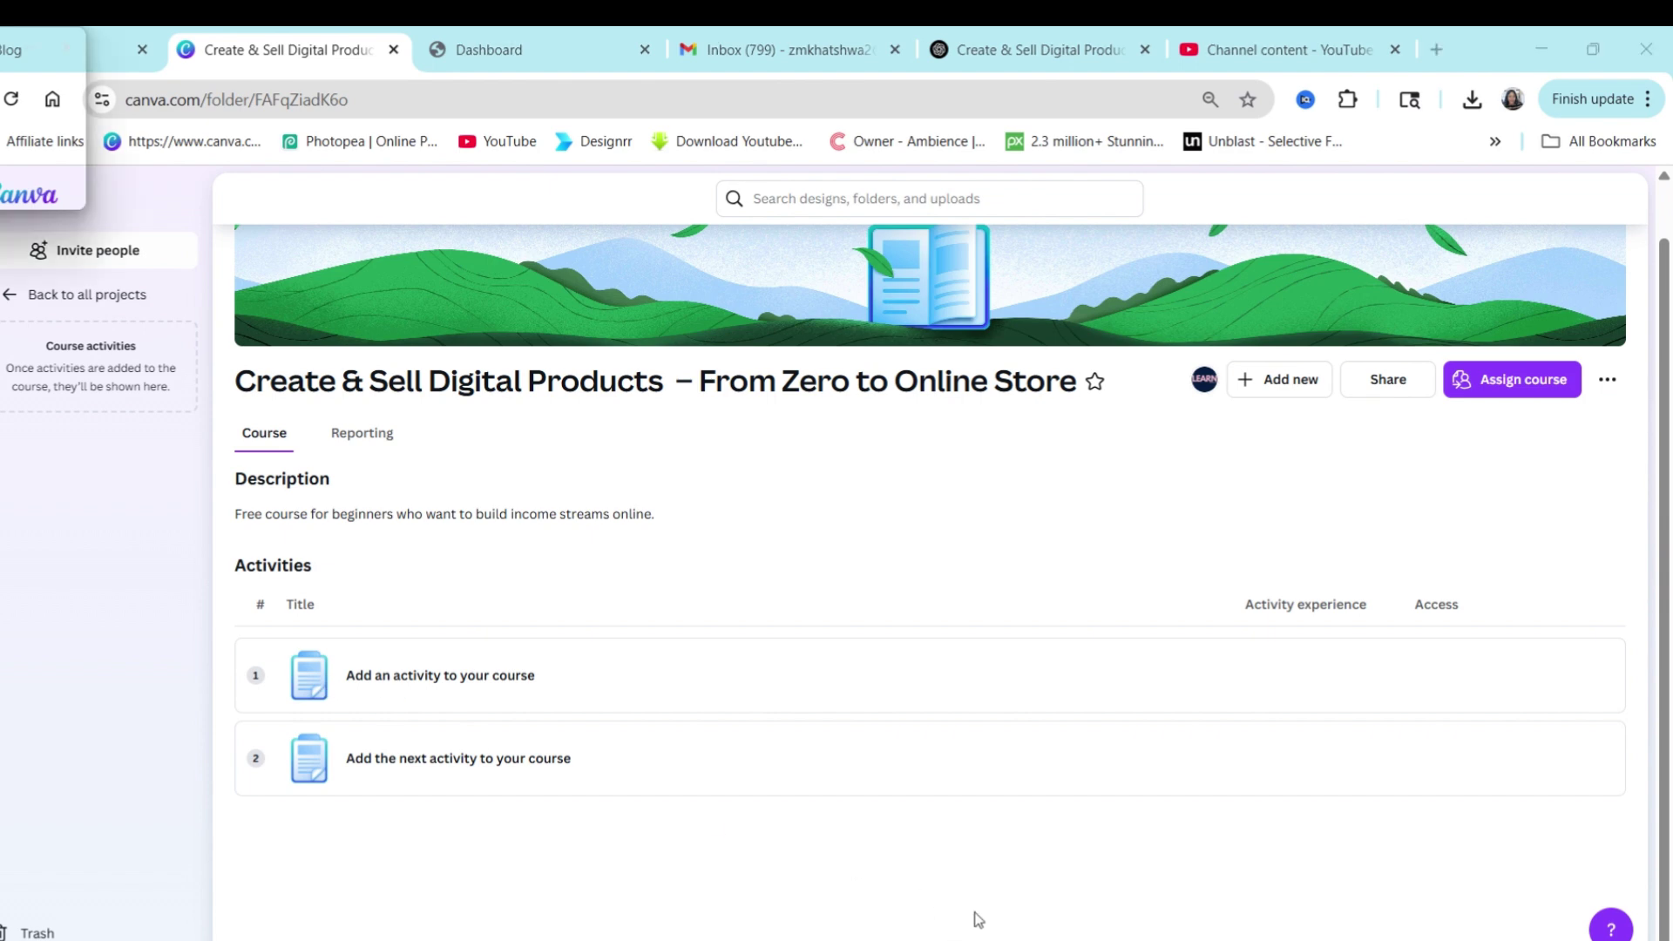
left_click(373, 684)
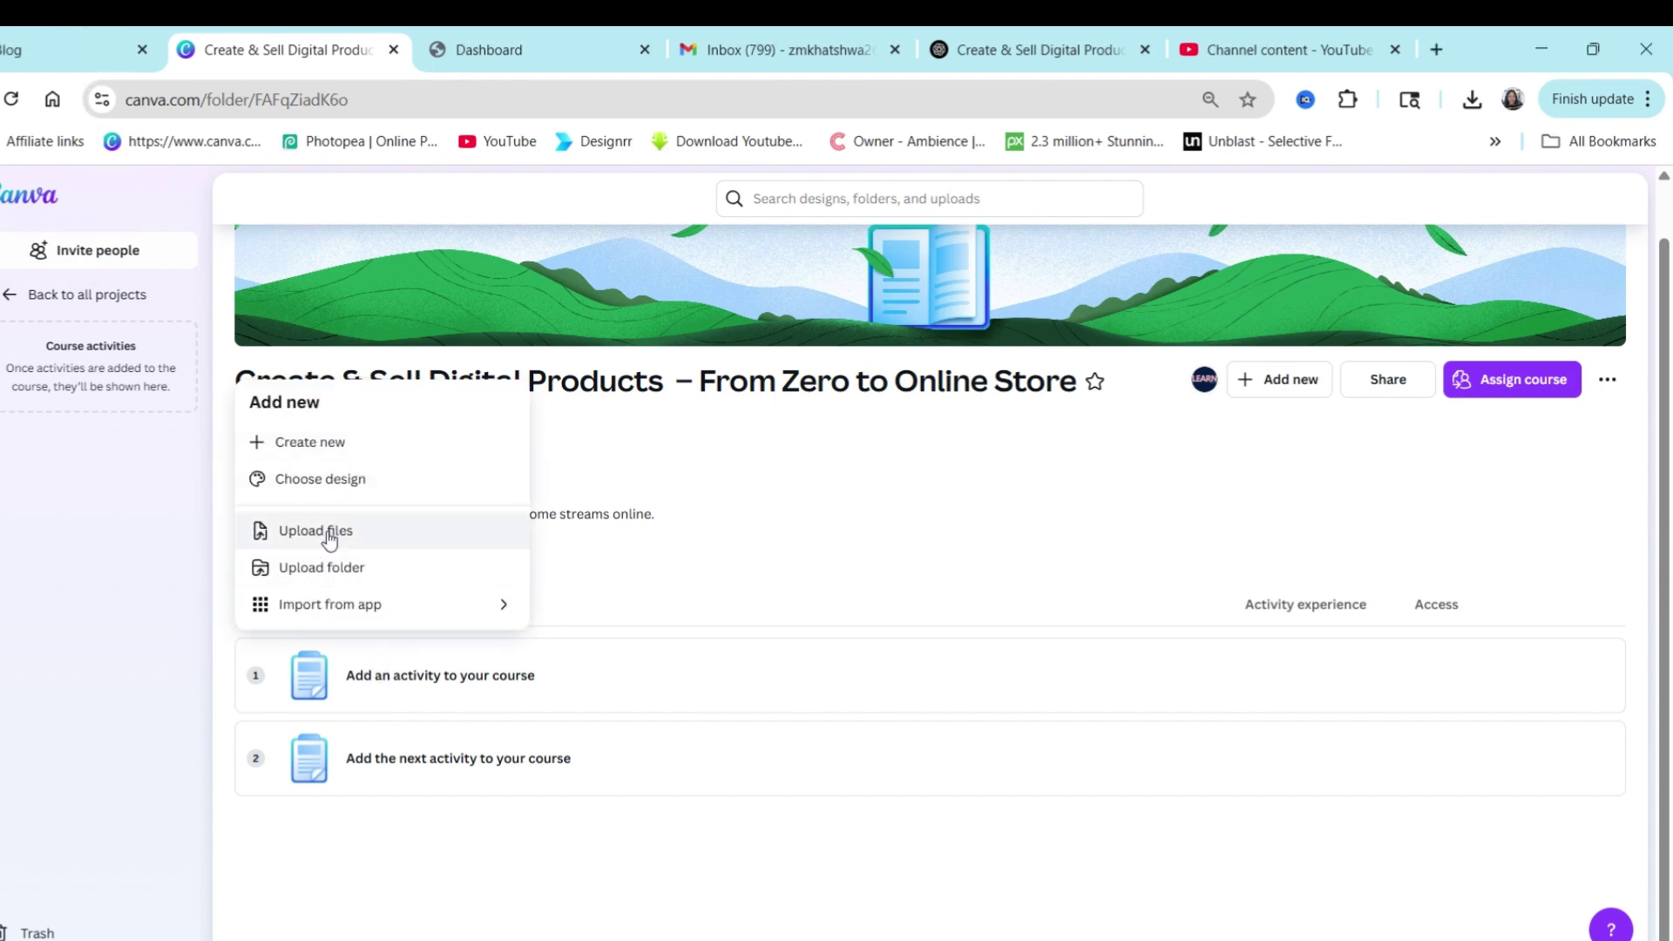
left_click(312, 443)
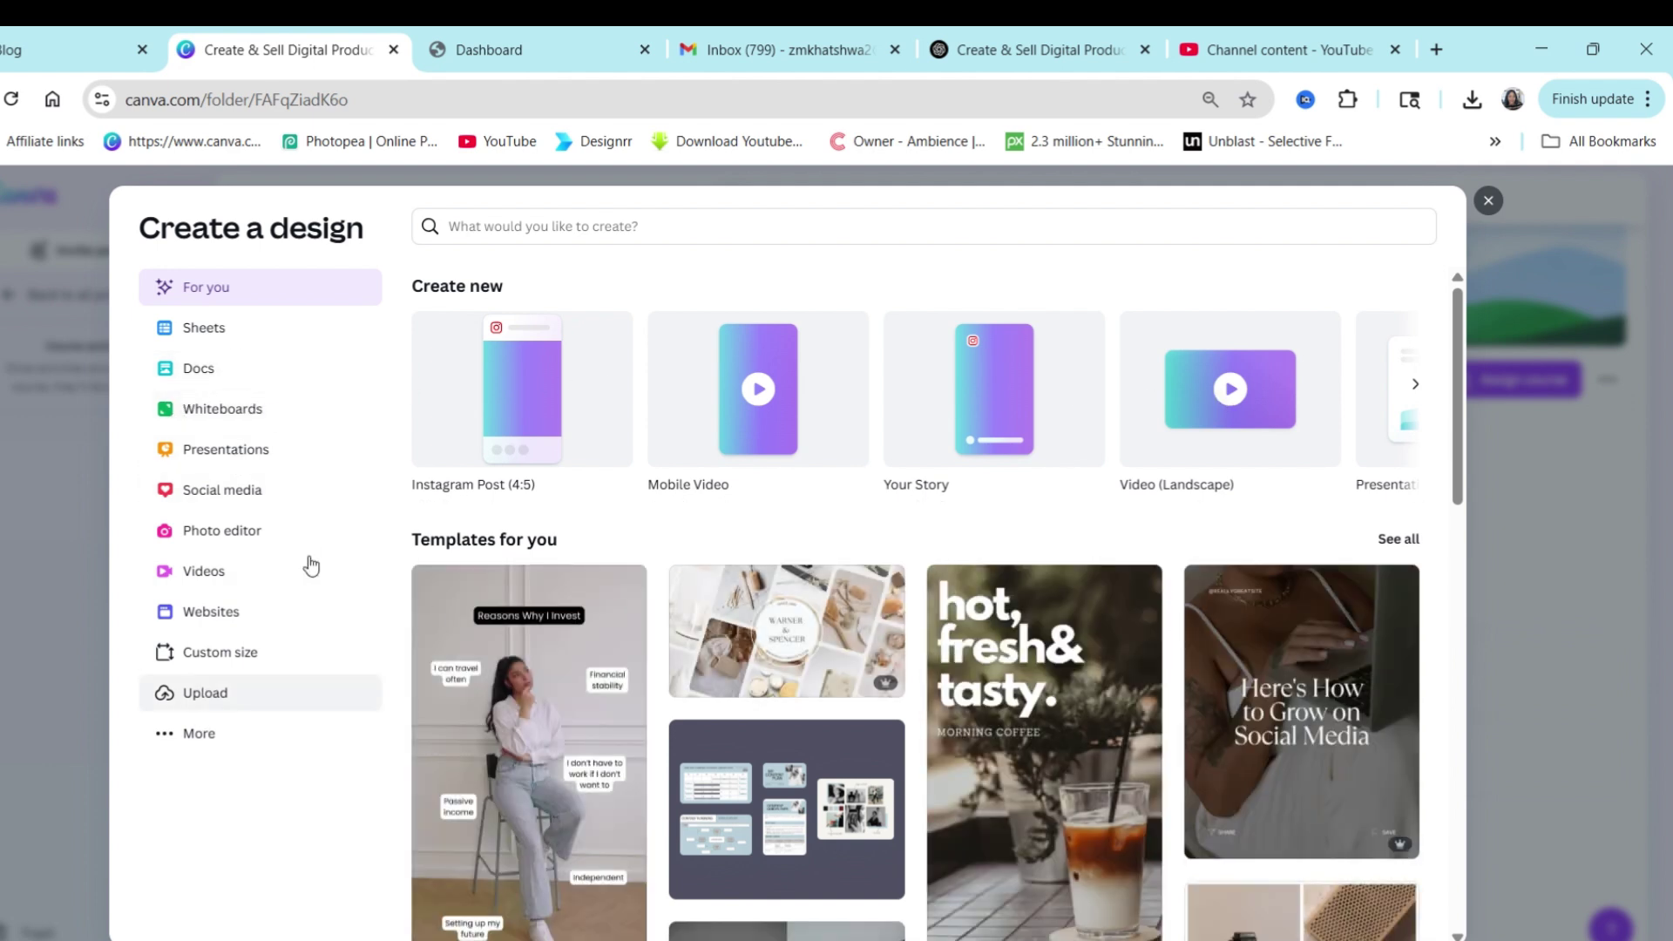
left_click(1487, 200)
left_click(384, 684)
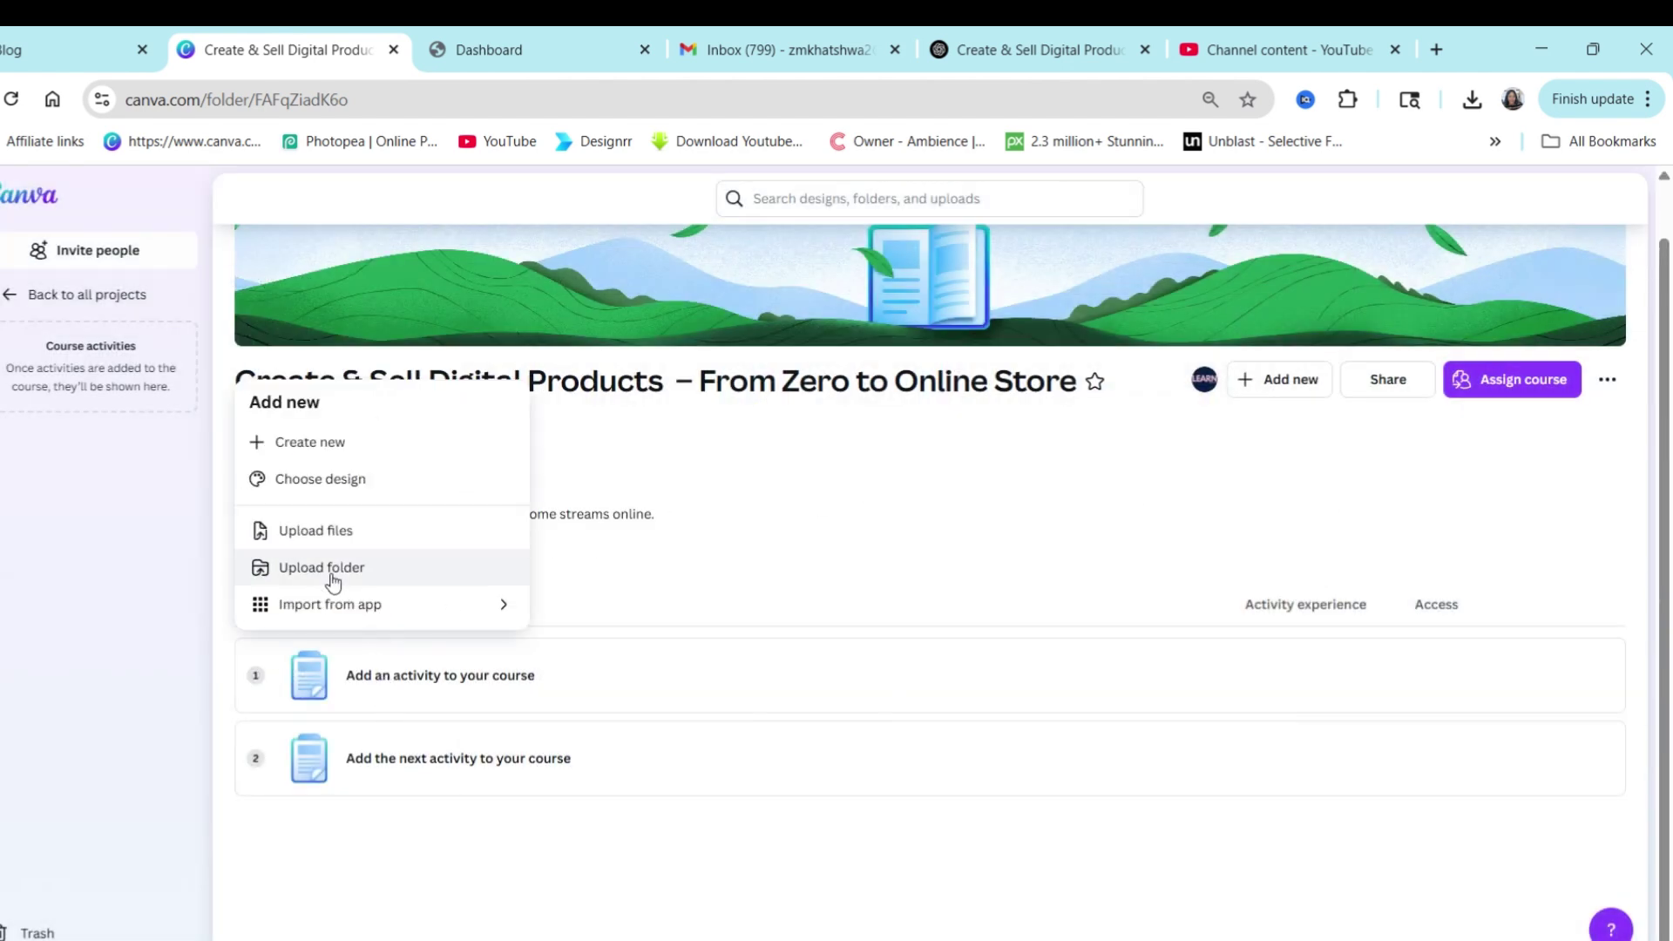
left_click(334, 603)
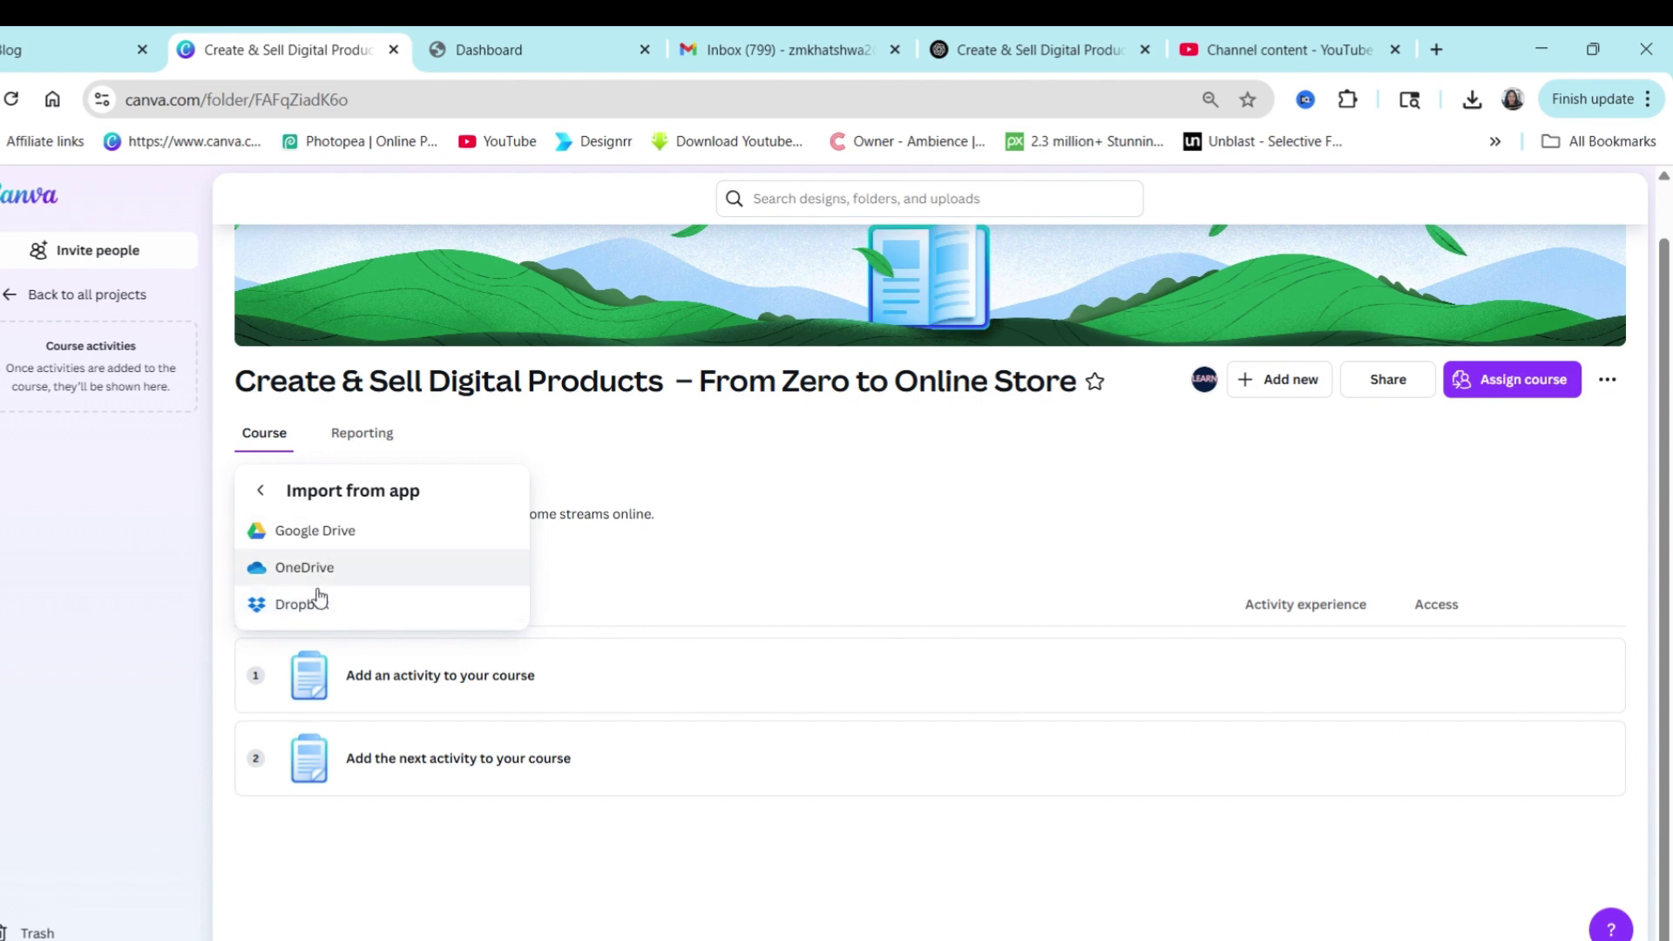
left_click(261, 496)
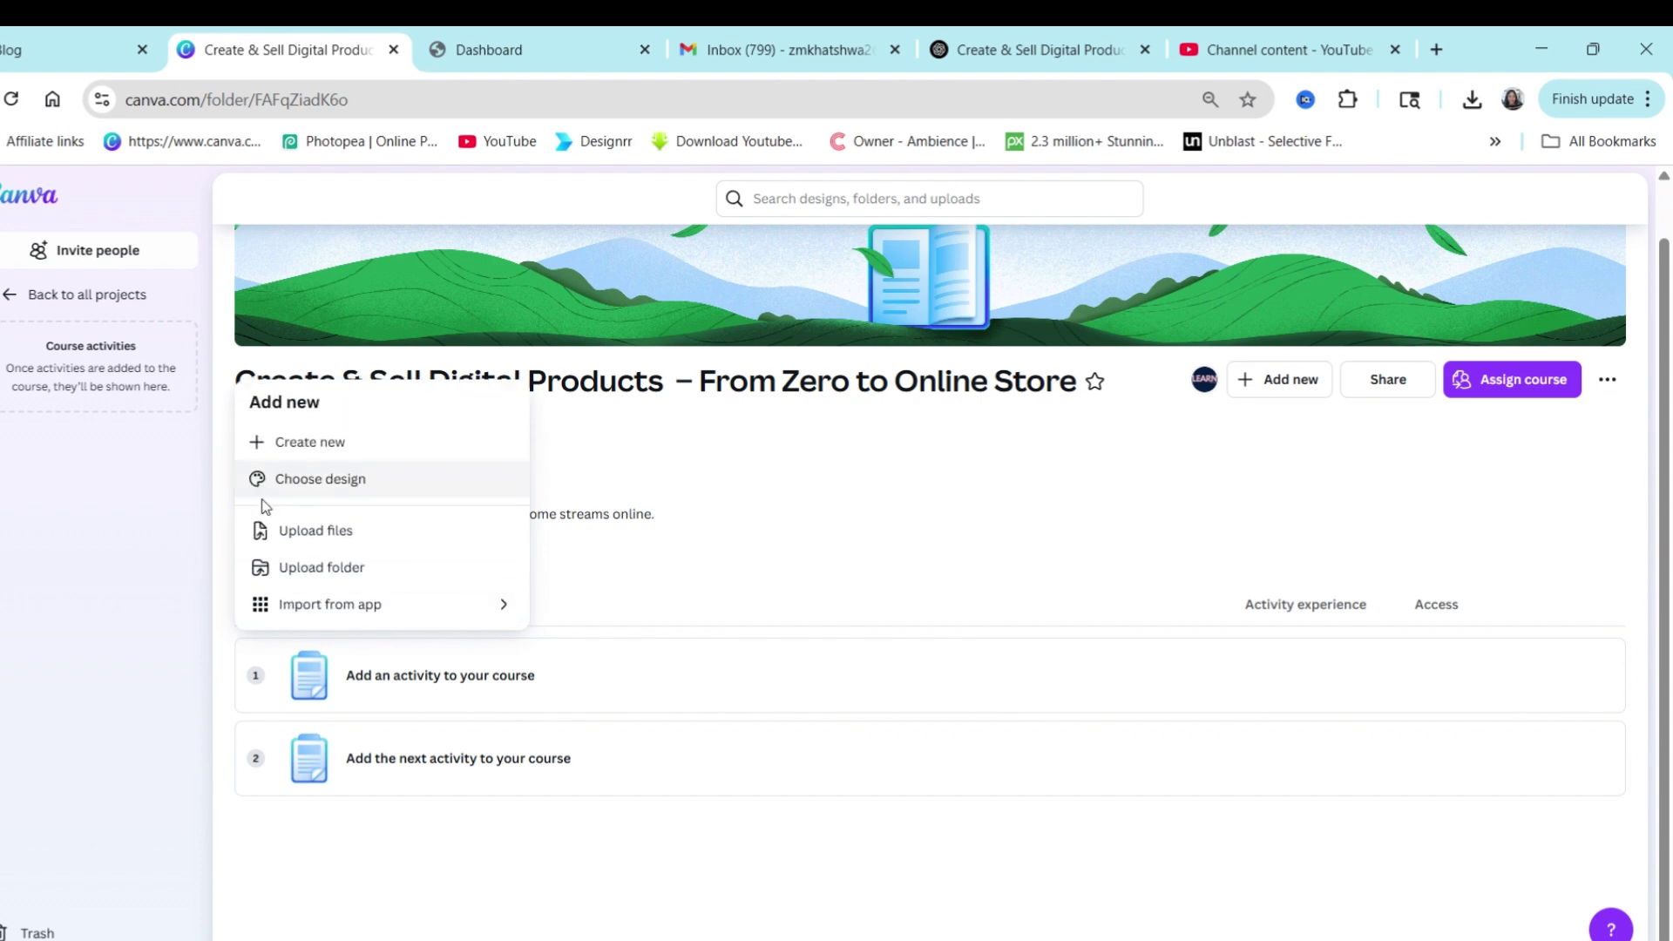
Choose to upload a file from the computer and dismiss the file-move progress window.
left_click(305, 536)
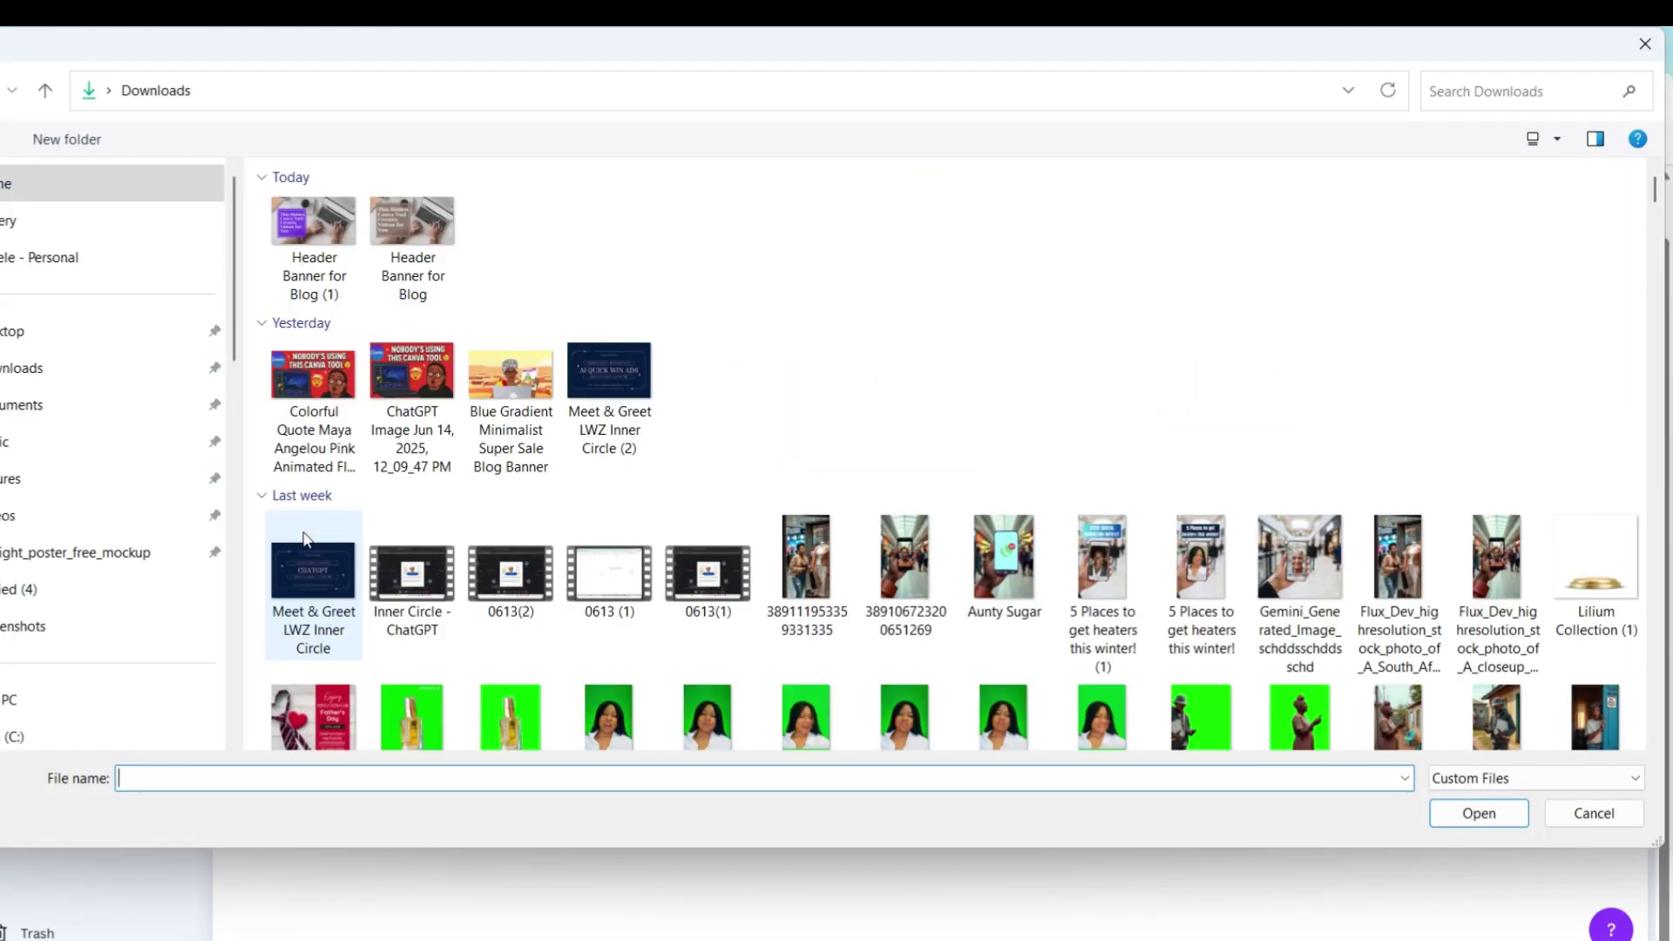
scroll(105, 688, "down", 4)
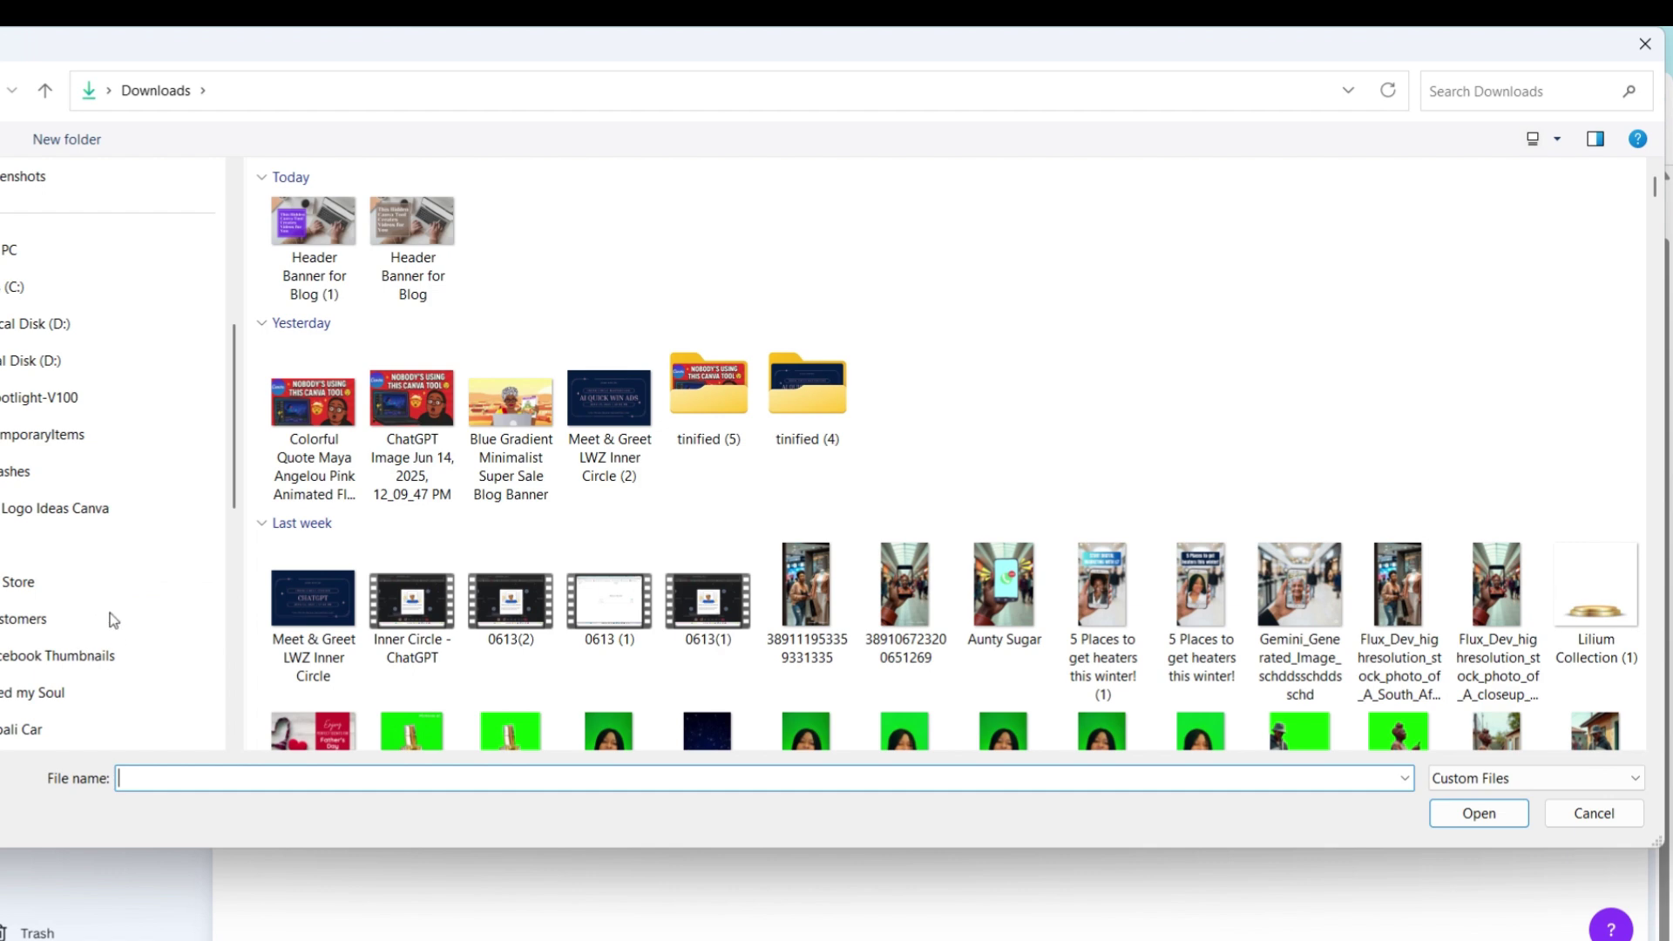
scroll(130, 584, "down", 3)
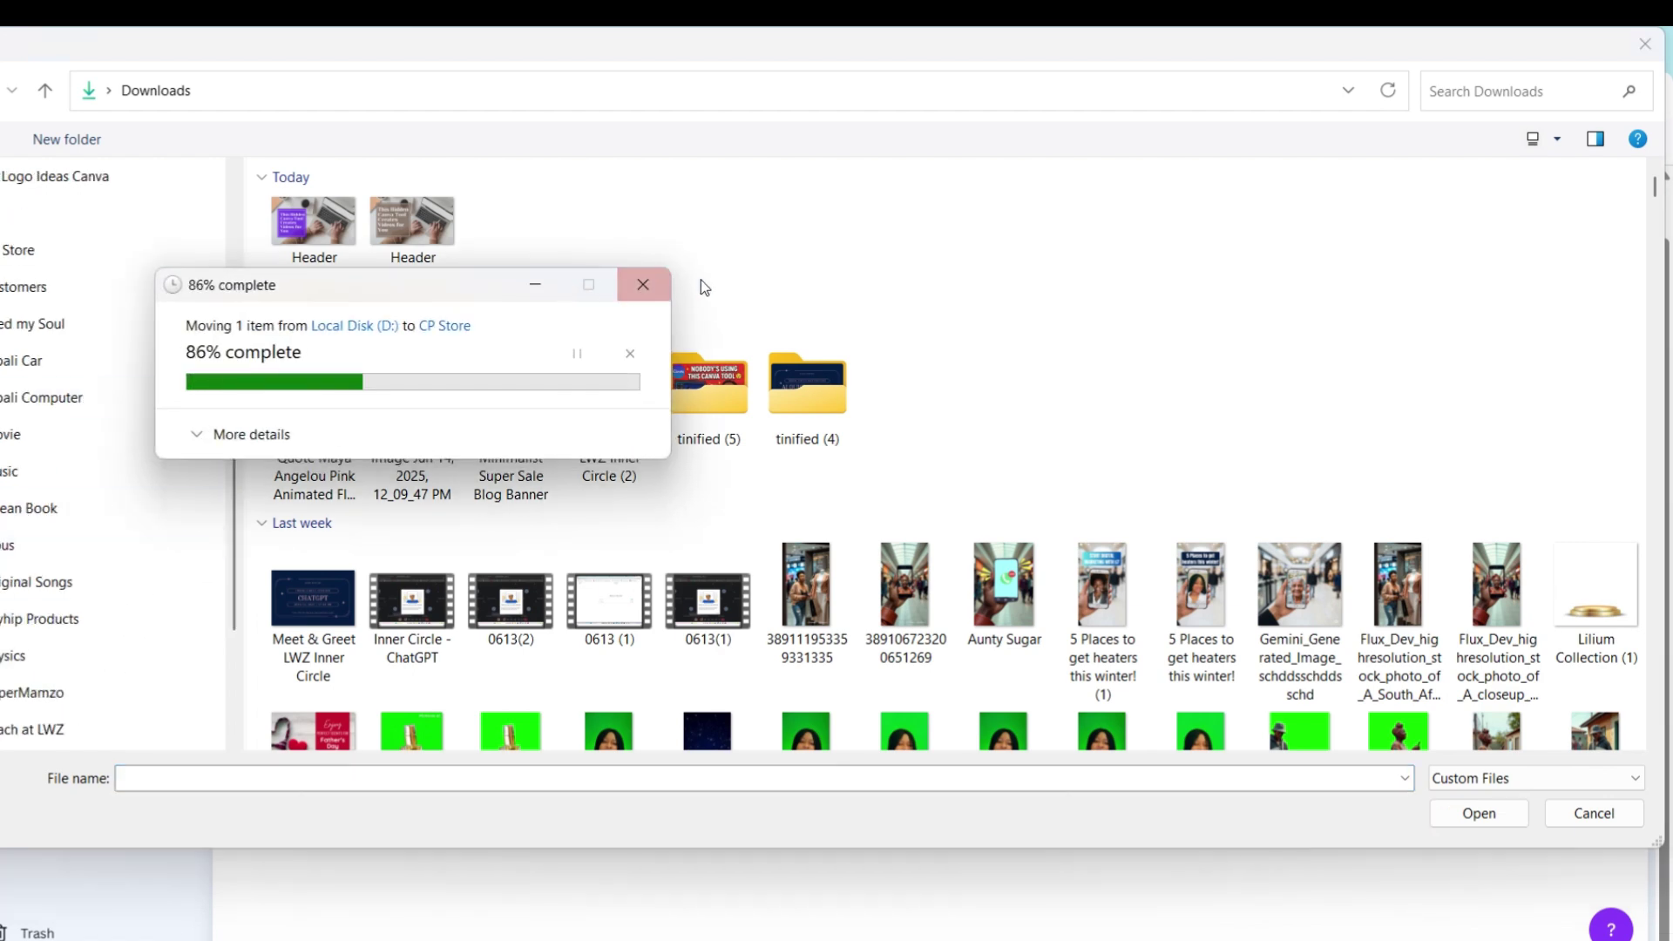
left_click(638, 285)
Upload the Welcome Edited video from D: Canva Academy > Intro.
scroll(22, 645, "down", 3)
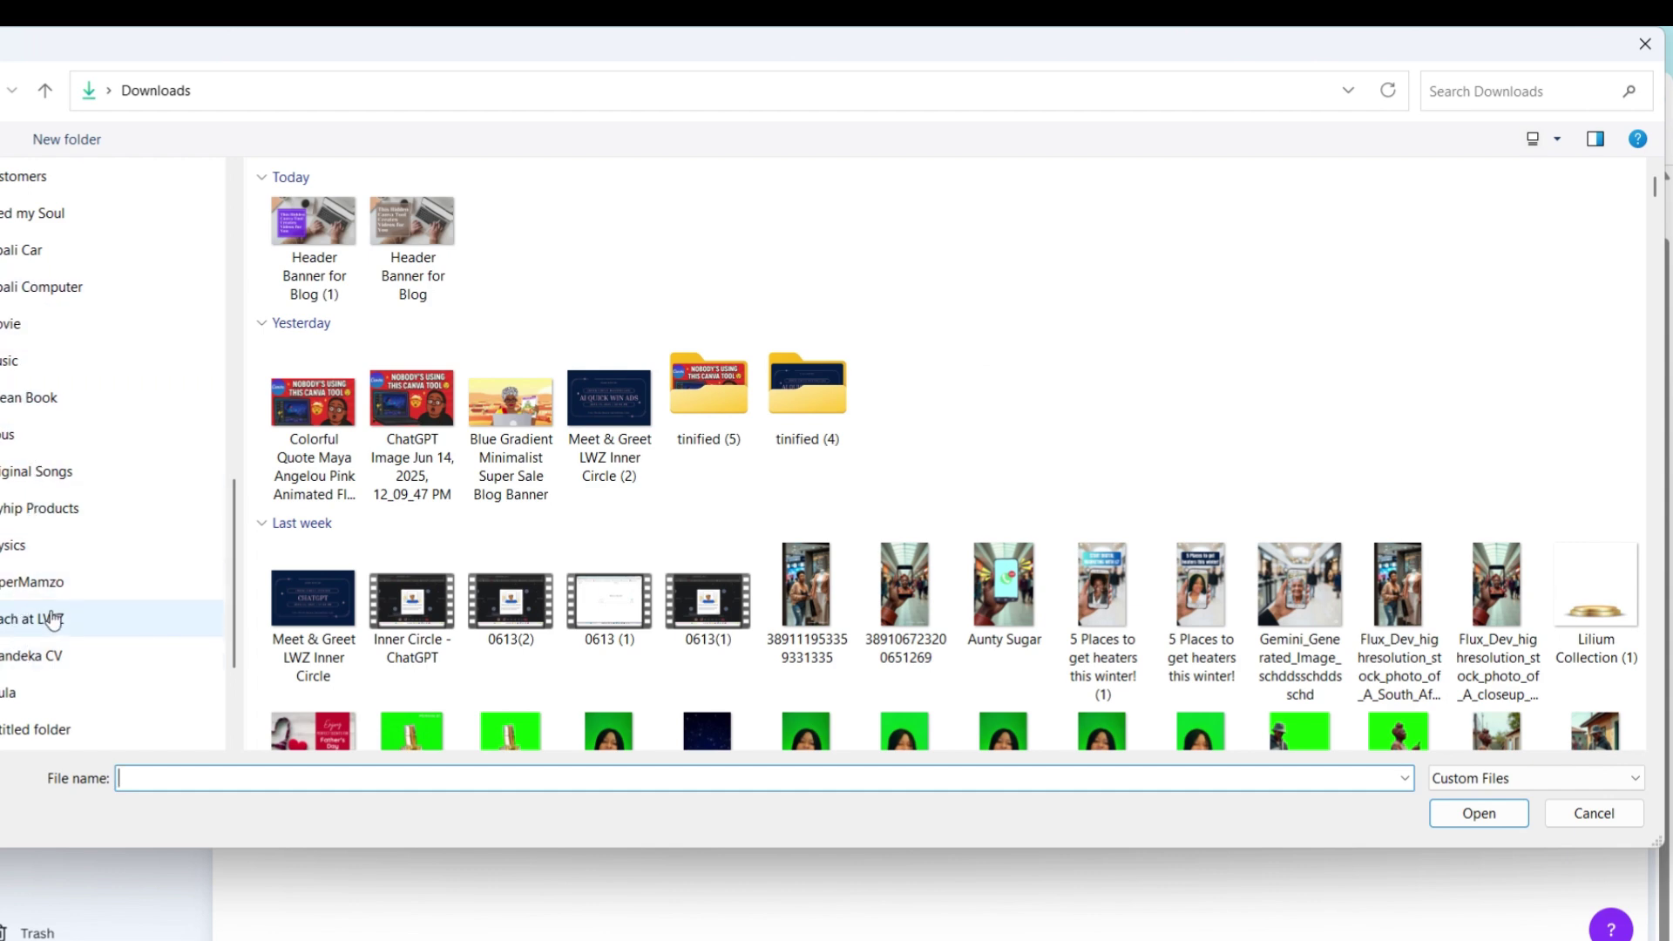
scroll(75, 325, "up", 2)
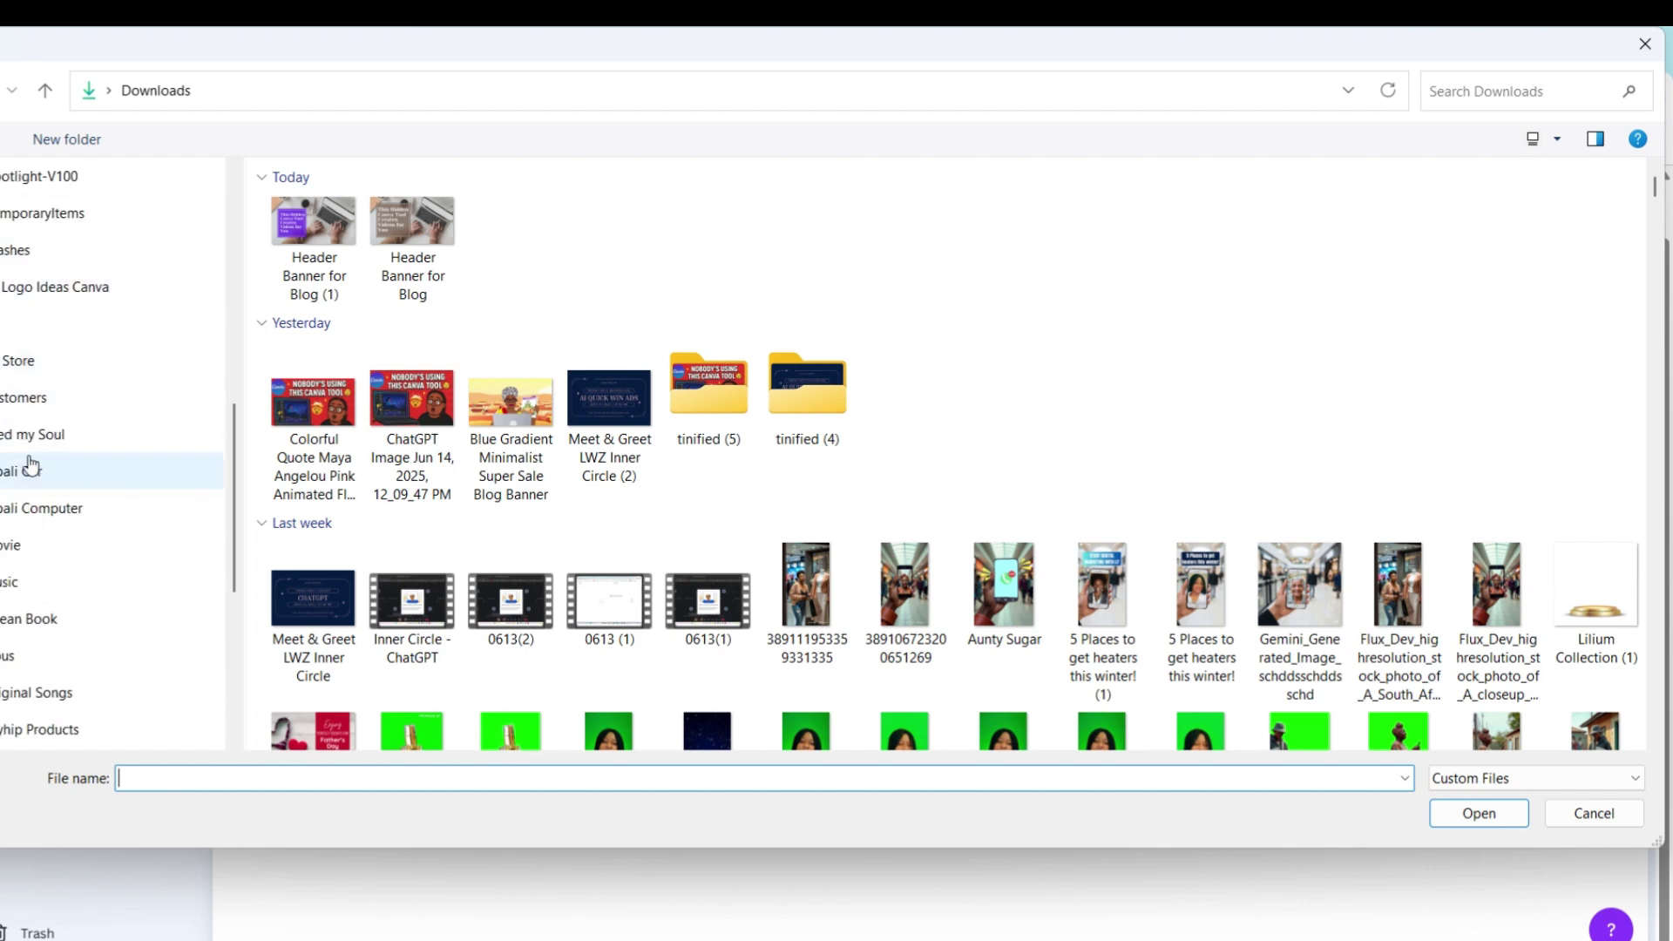
scroll(18, 586, "down", 4)
left_click(37, 584)
left_click(26, 501)
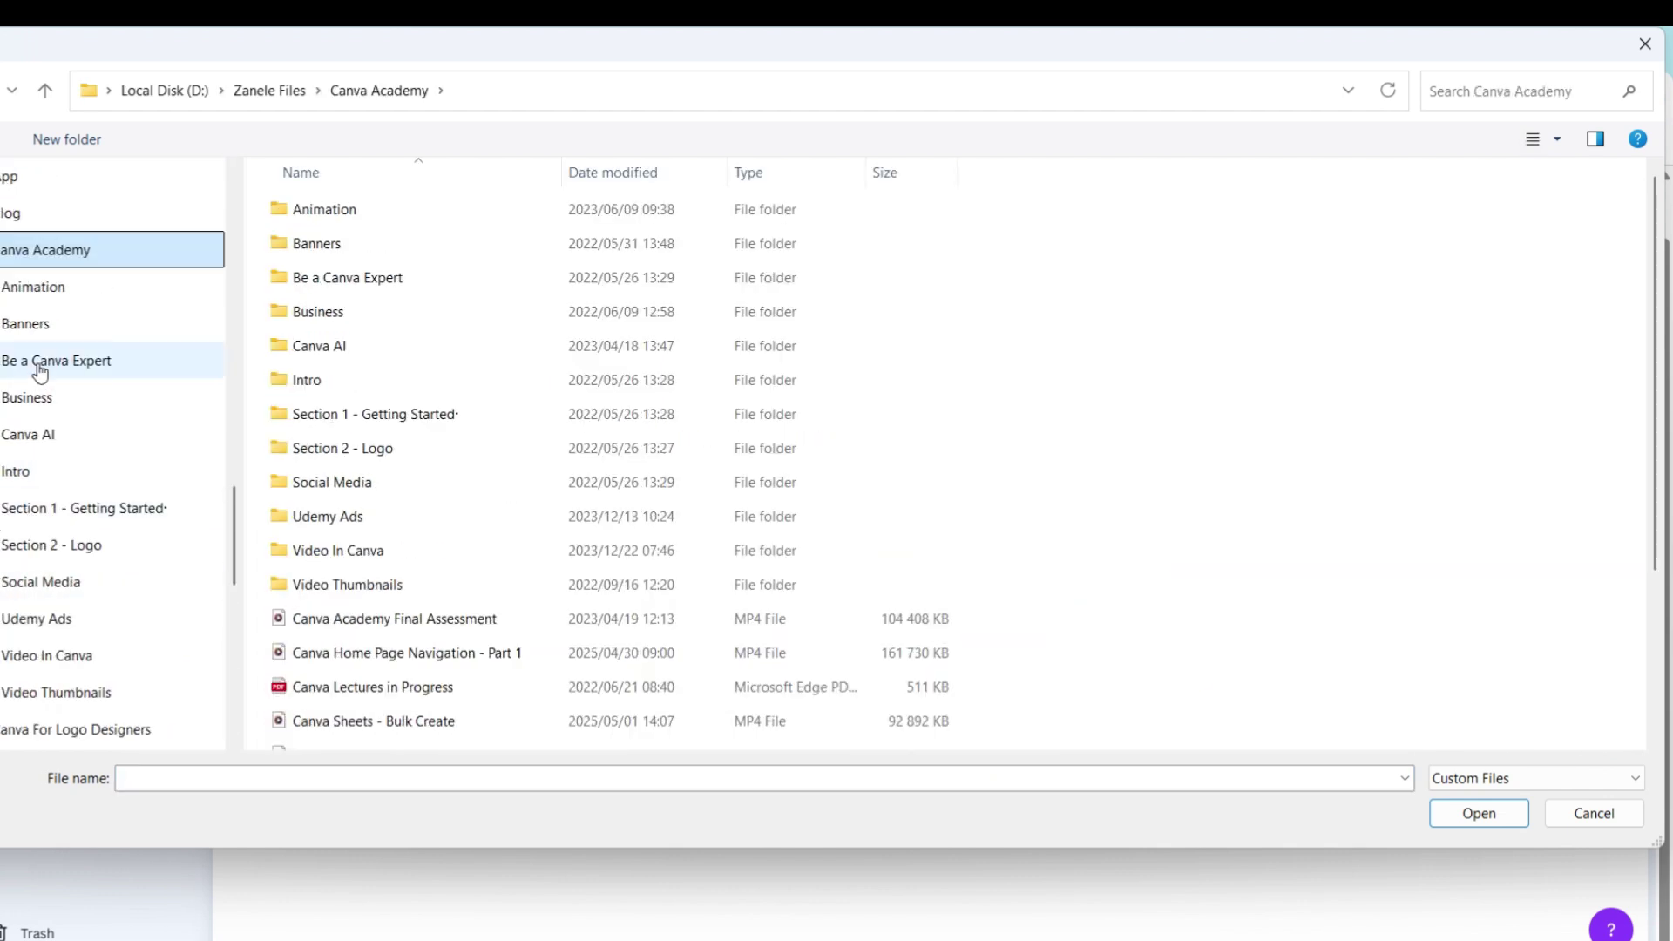
left_click(52, 471)
left_click(1312, 261)
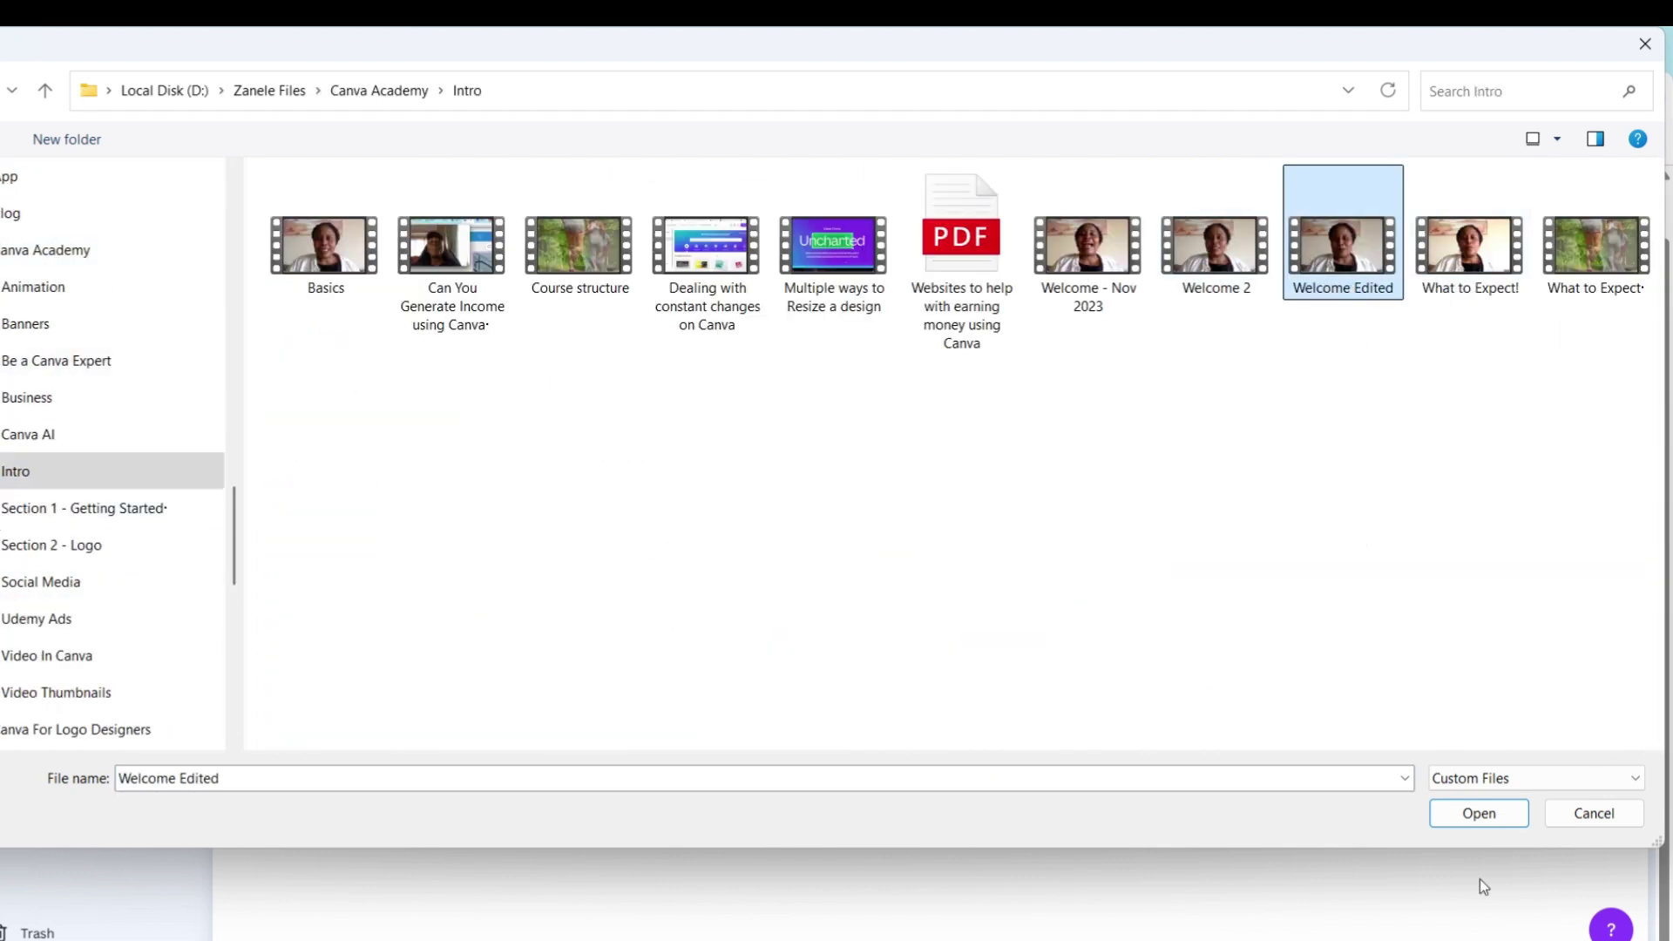
left_click(1479, 813)
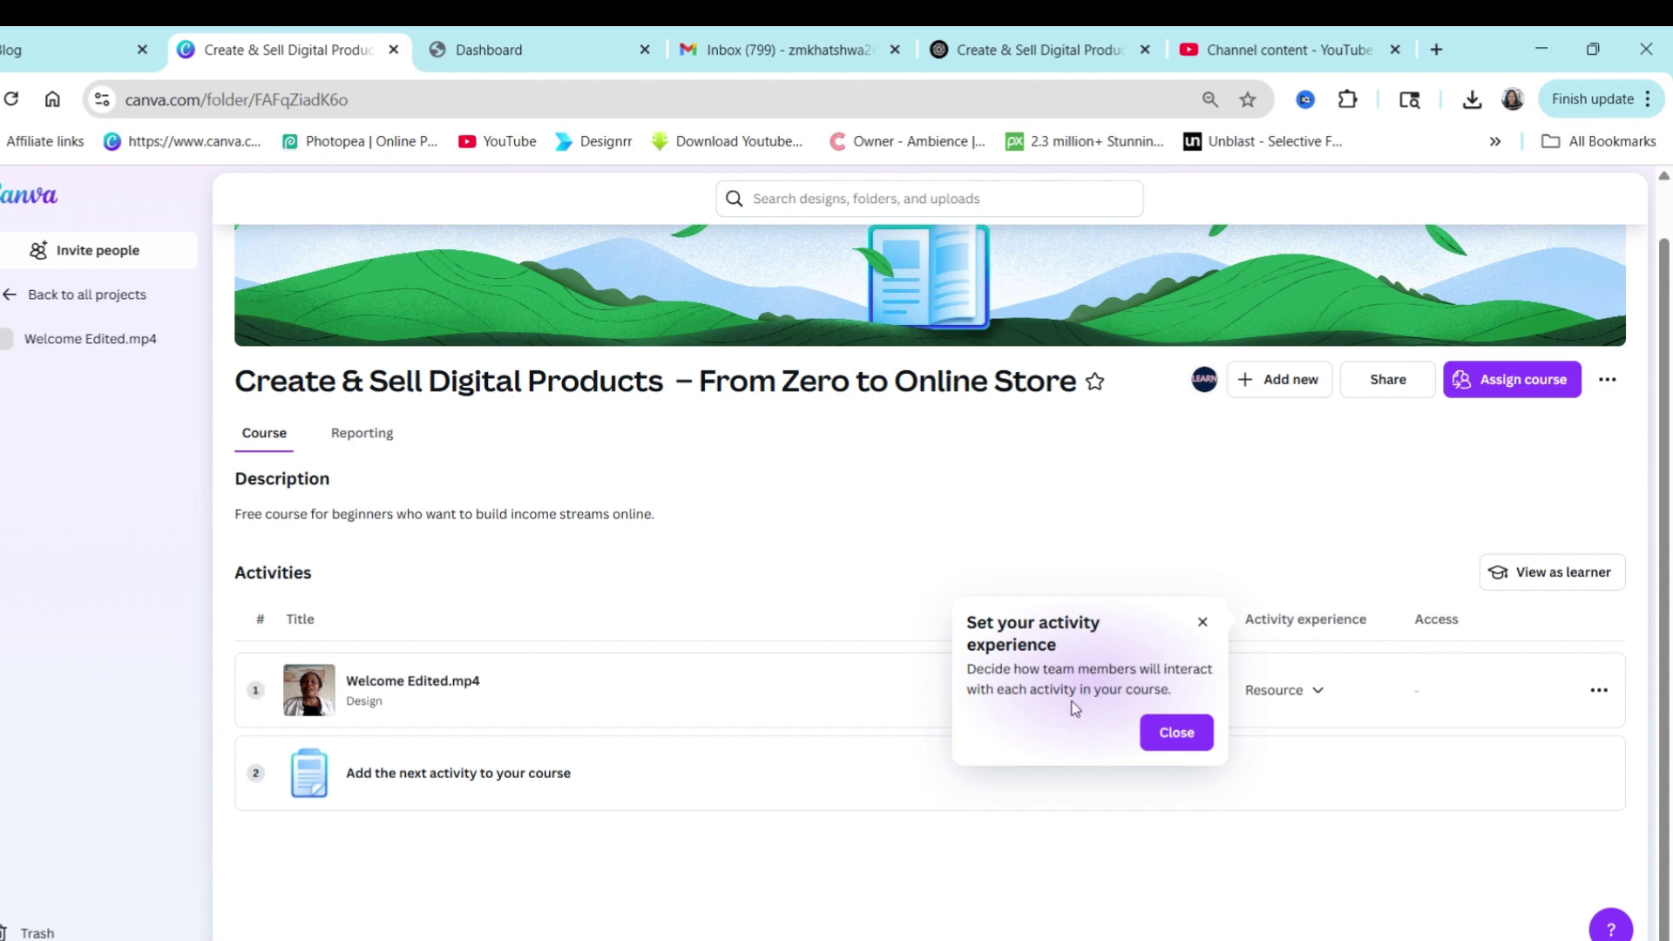
Dismiss the activity experience tip and view the video's Resource/Template options, keeping Resource.
left_click(1176, 732)
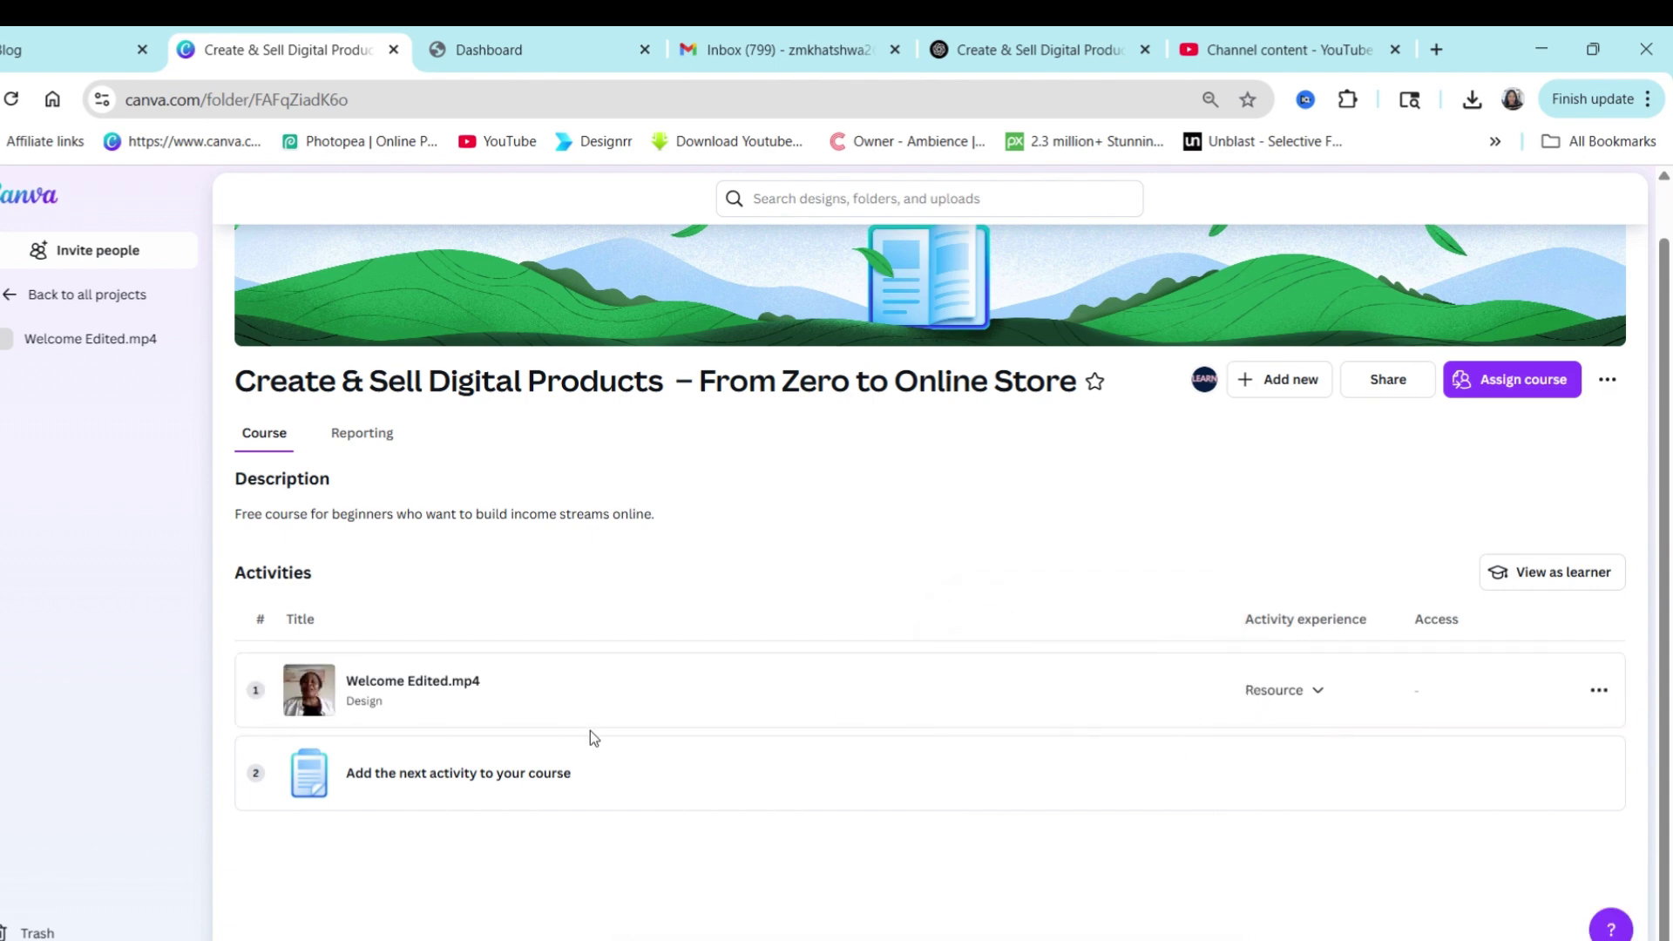
left_click(1317, 693)
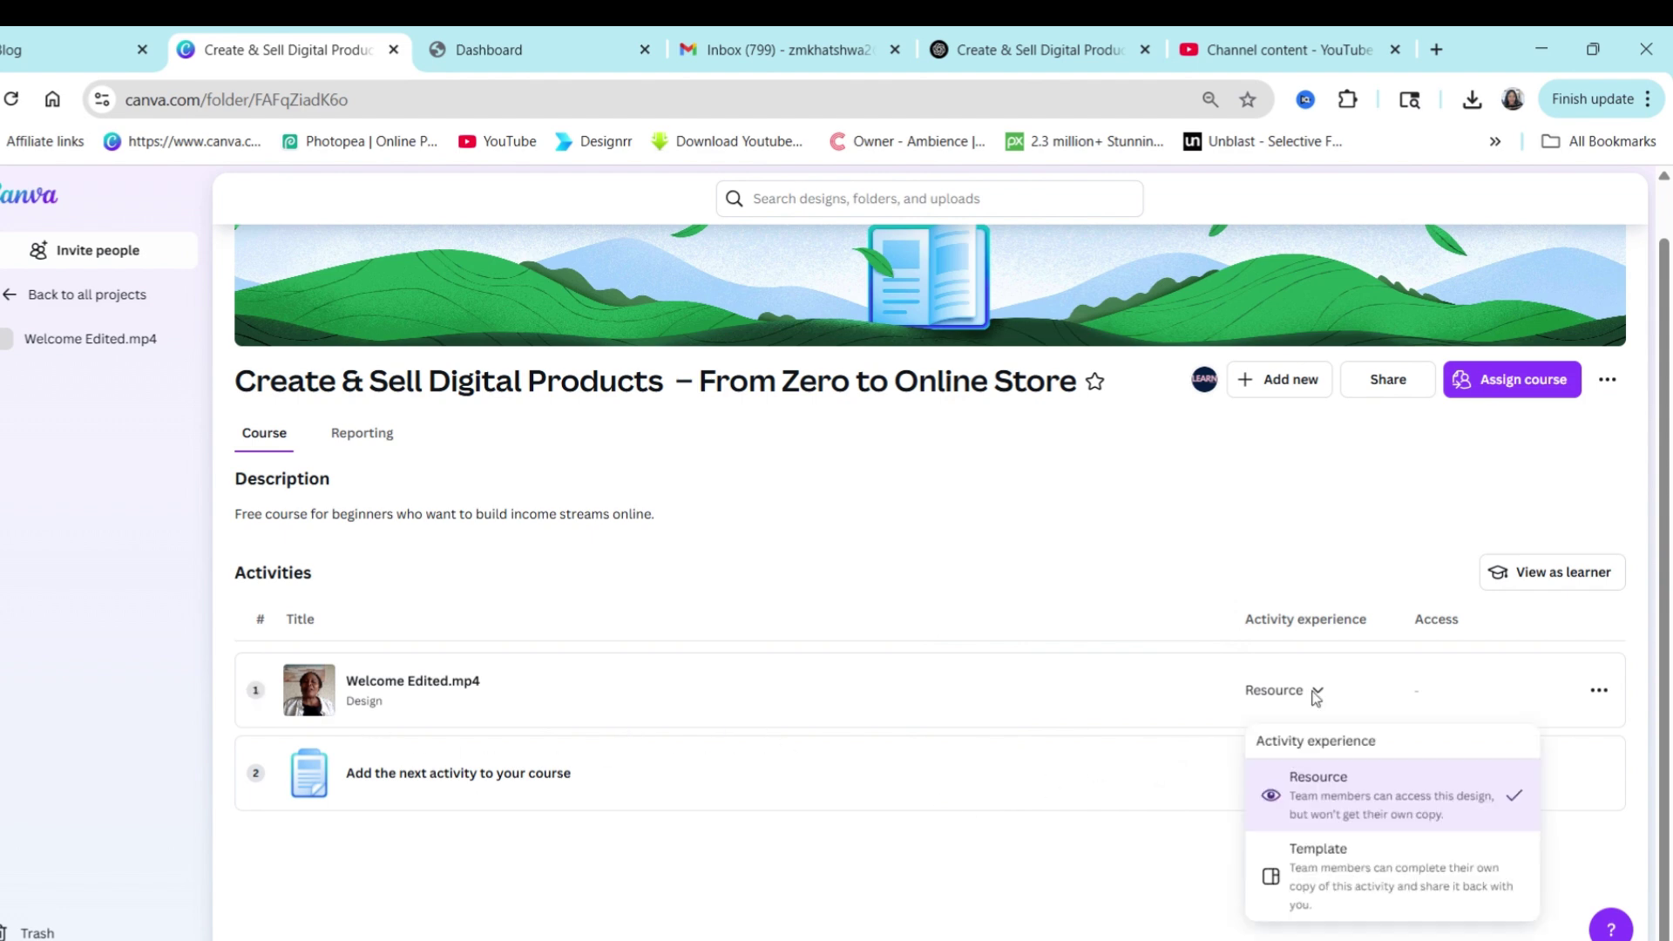
left_click(1314, 697)
left_click(1312, 697)
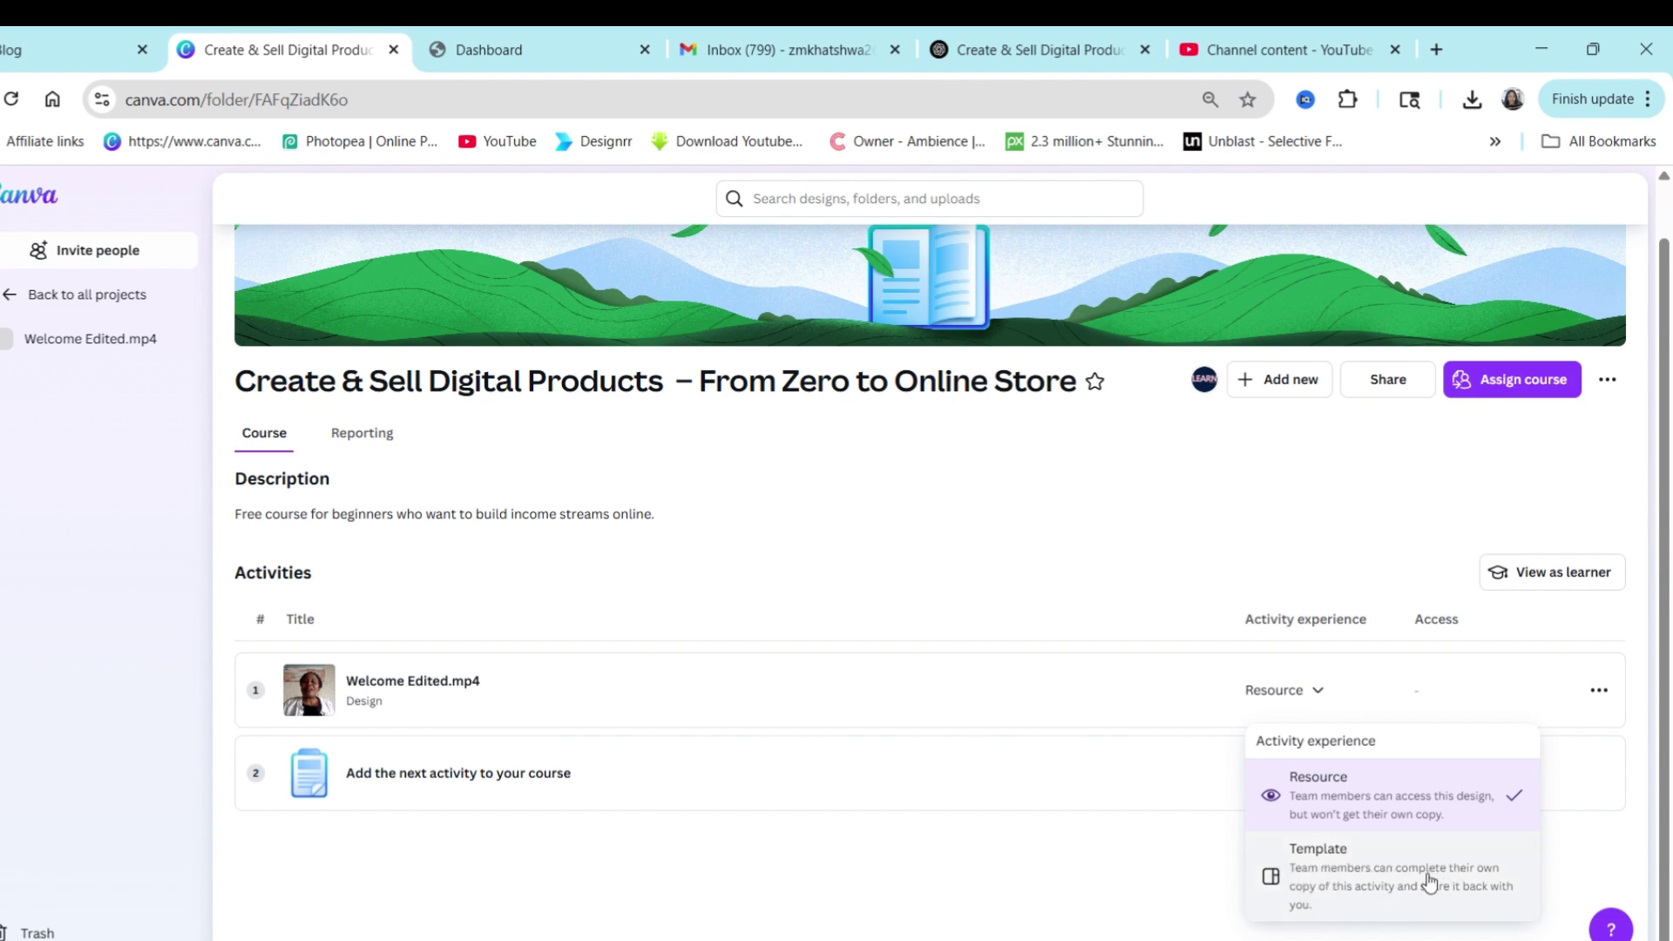
Close the experience options and select the 'MODULE 1: Welcome to Digital Hustle 101' heading in ChatGPT.
left_click(978, 591)
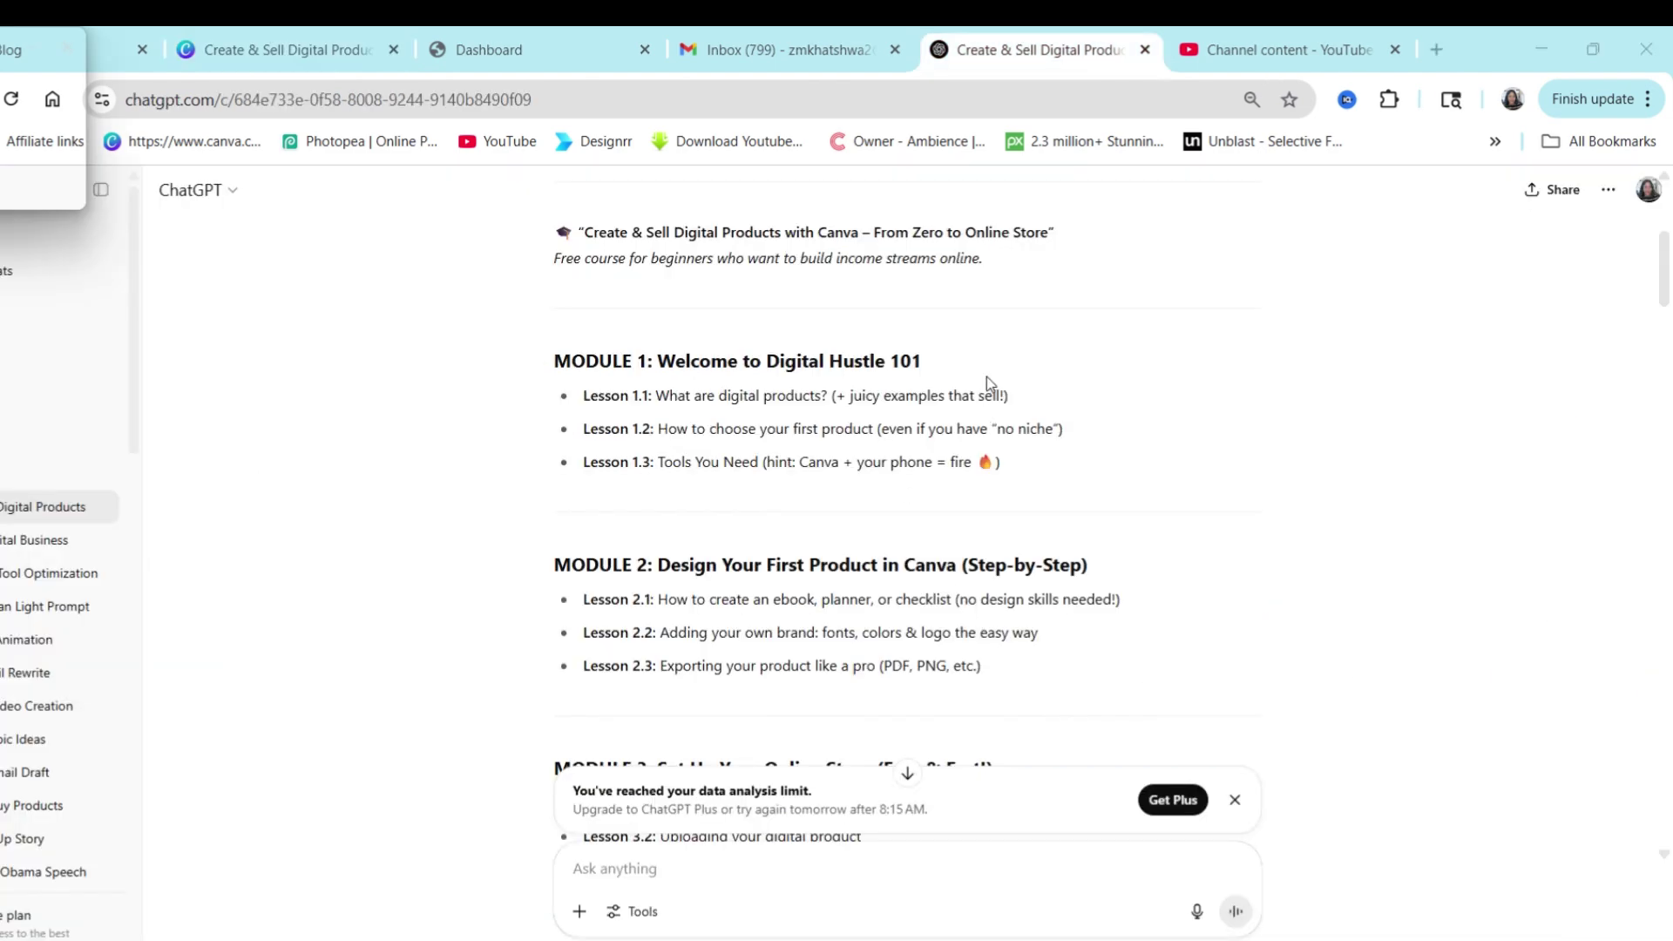
left_click_drag(924, 361, 554, 360)
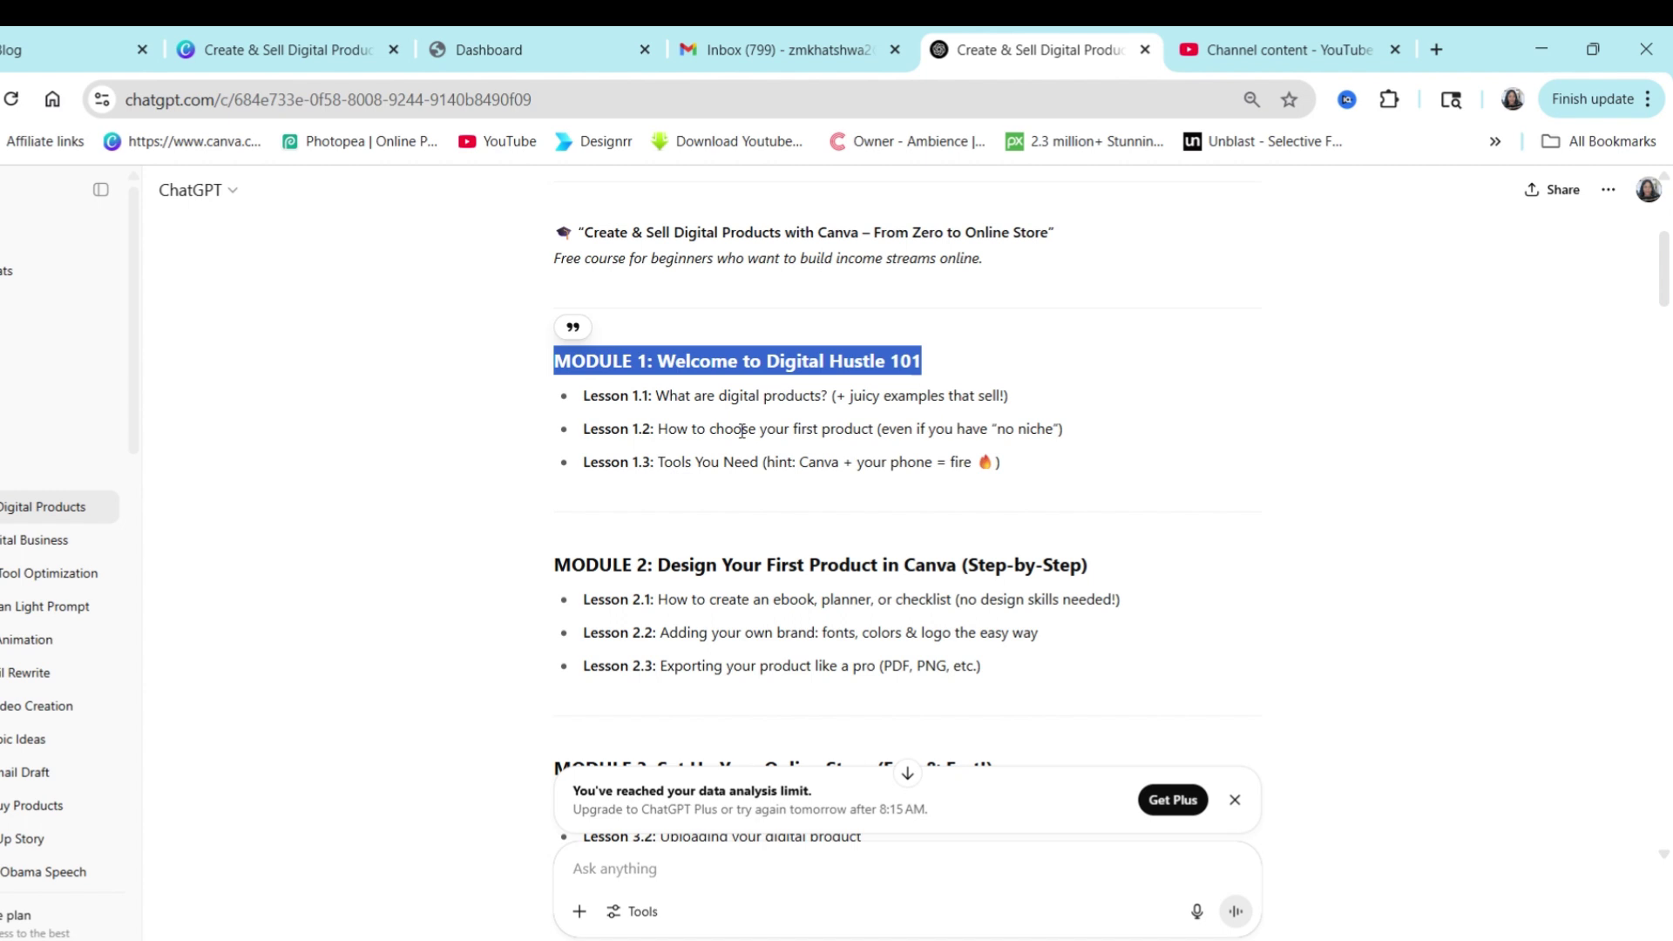
Begin creating a new presentation design as the course's next activity.
left_click(287, 50)
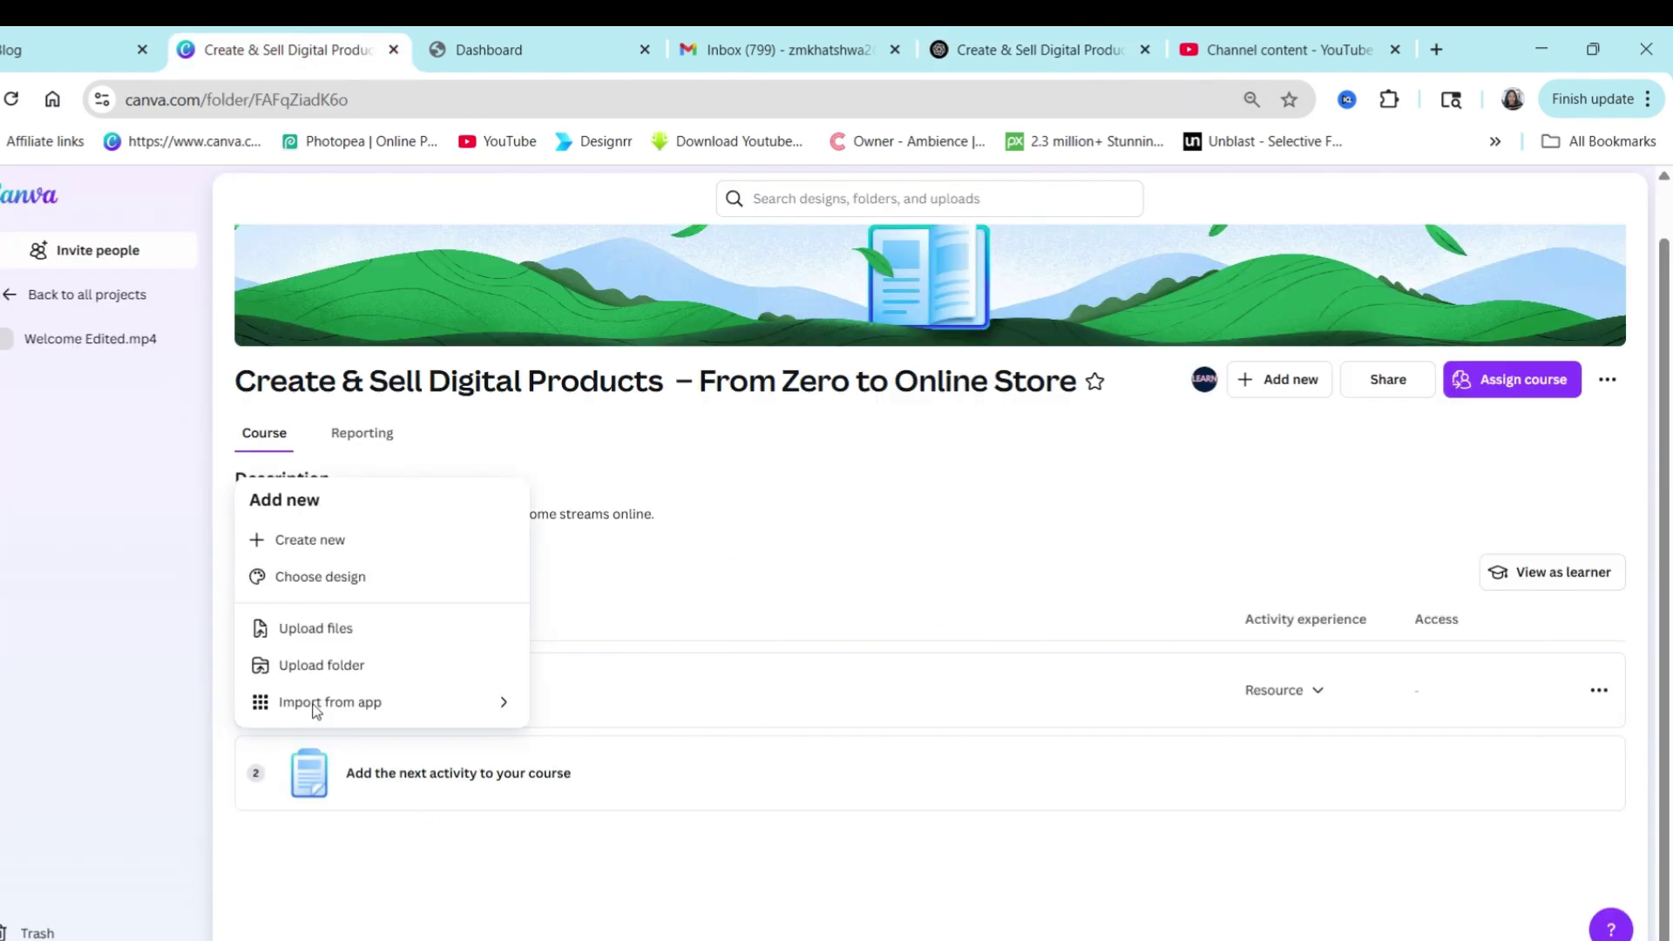
left_click(307, 540)
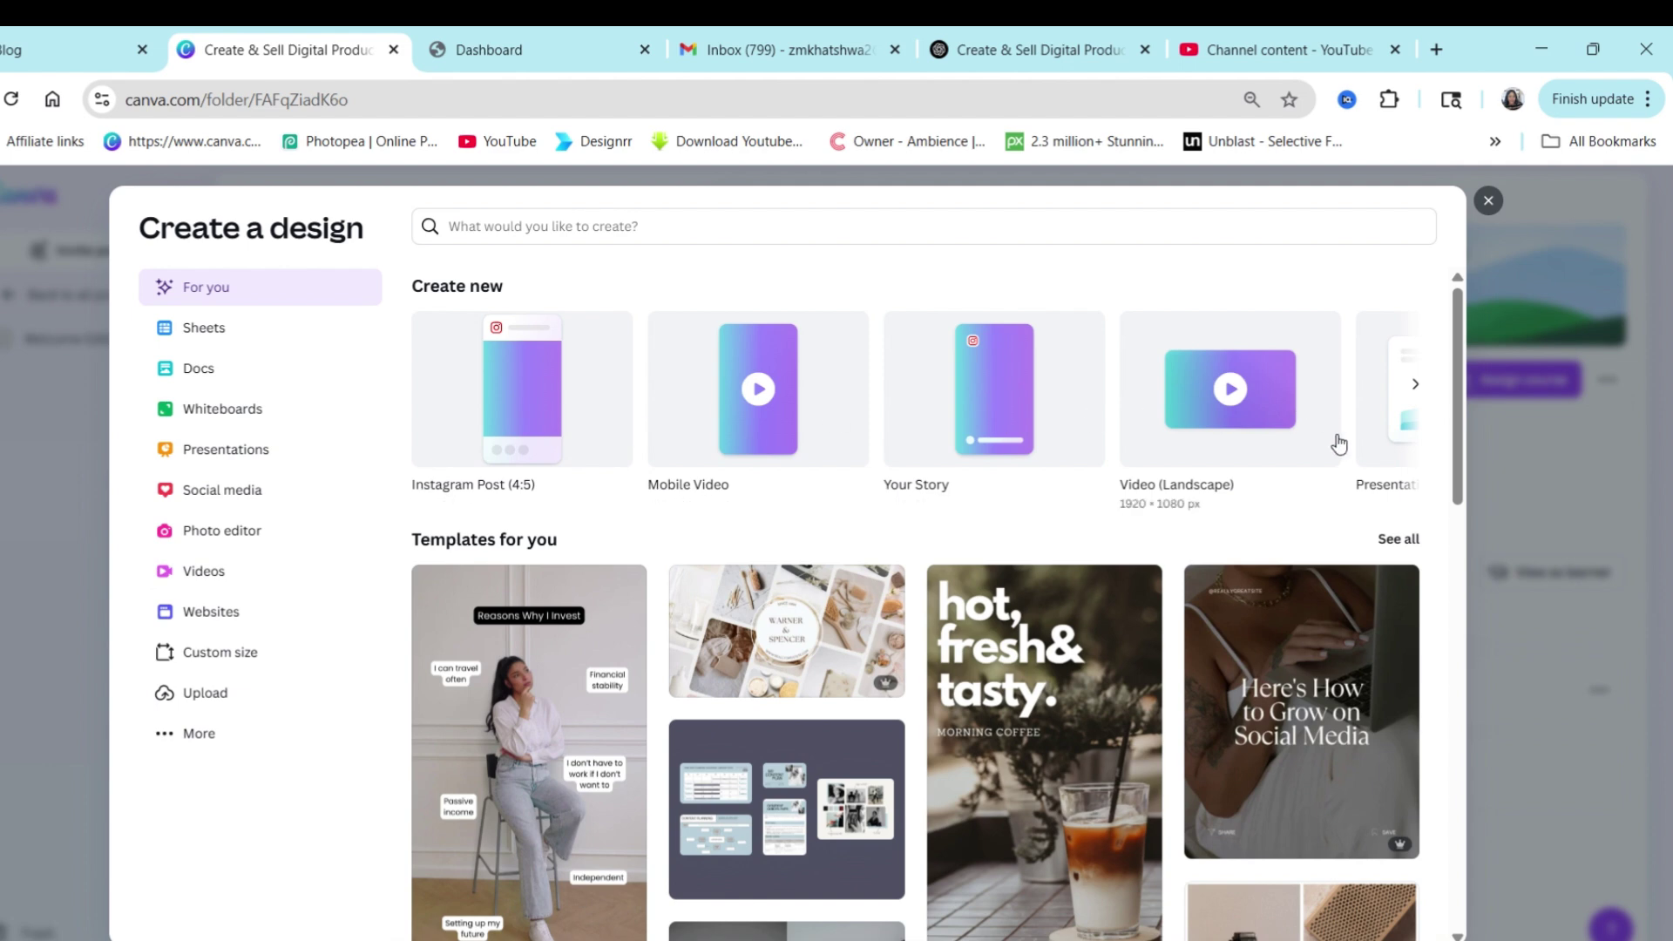
scroll(1323, 459, "right", 3)
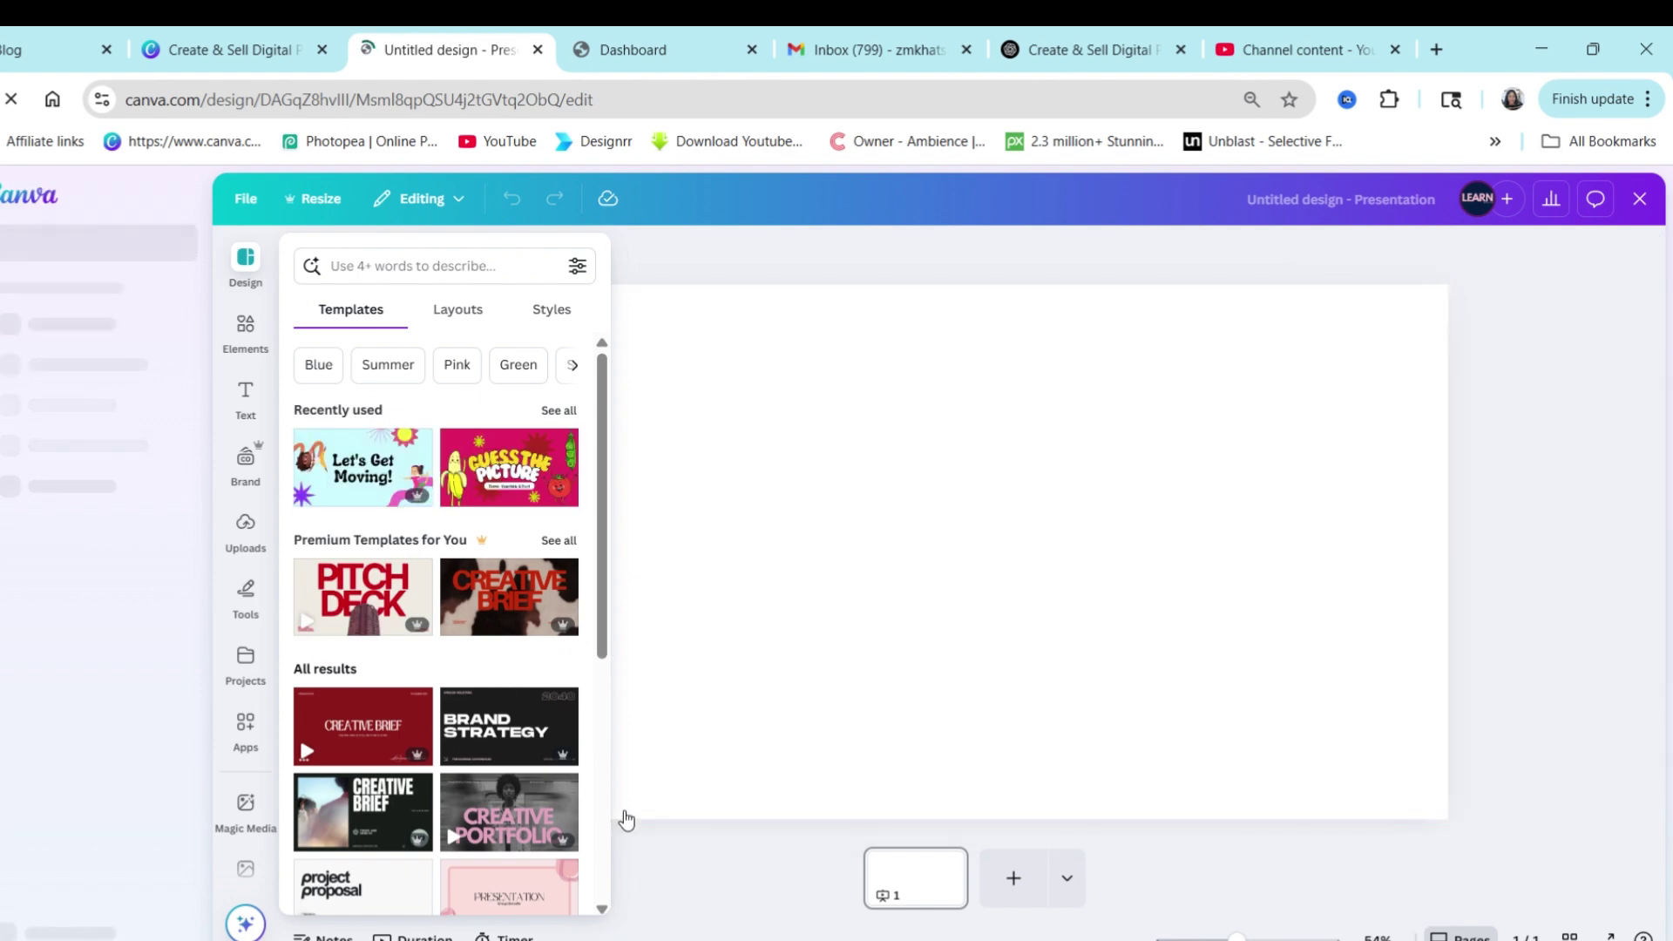
Apply the Brand Guidelines template and retitle the slide 'module 1', widening the title box.
scroll(462, 744, "down", 1)
scroll(461, 736, "down", 10)
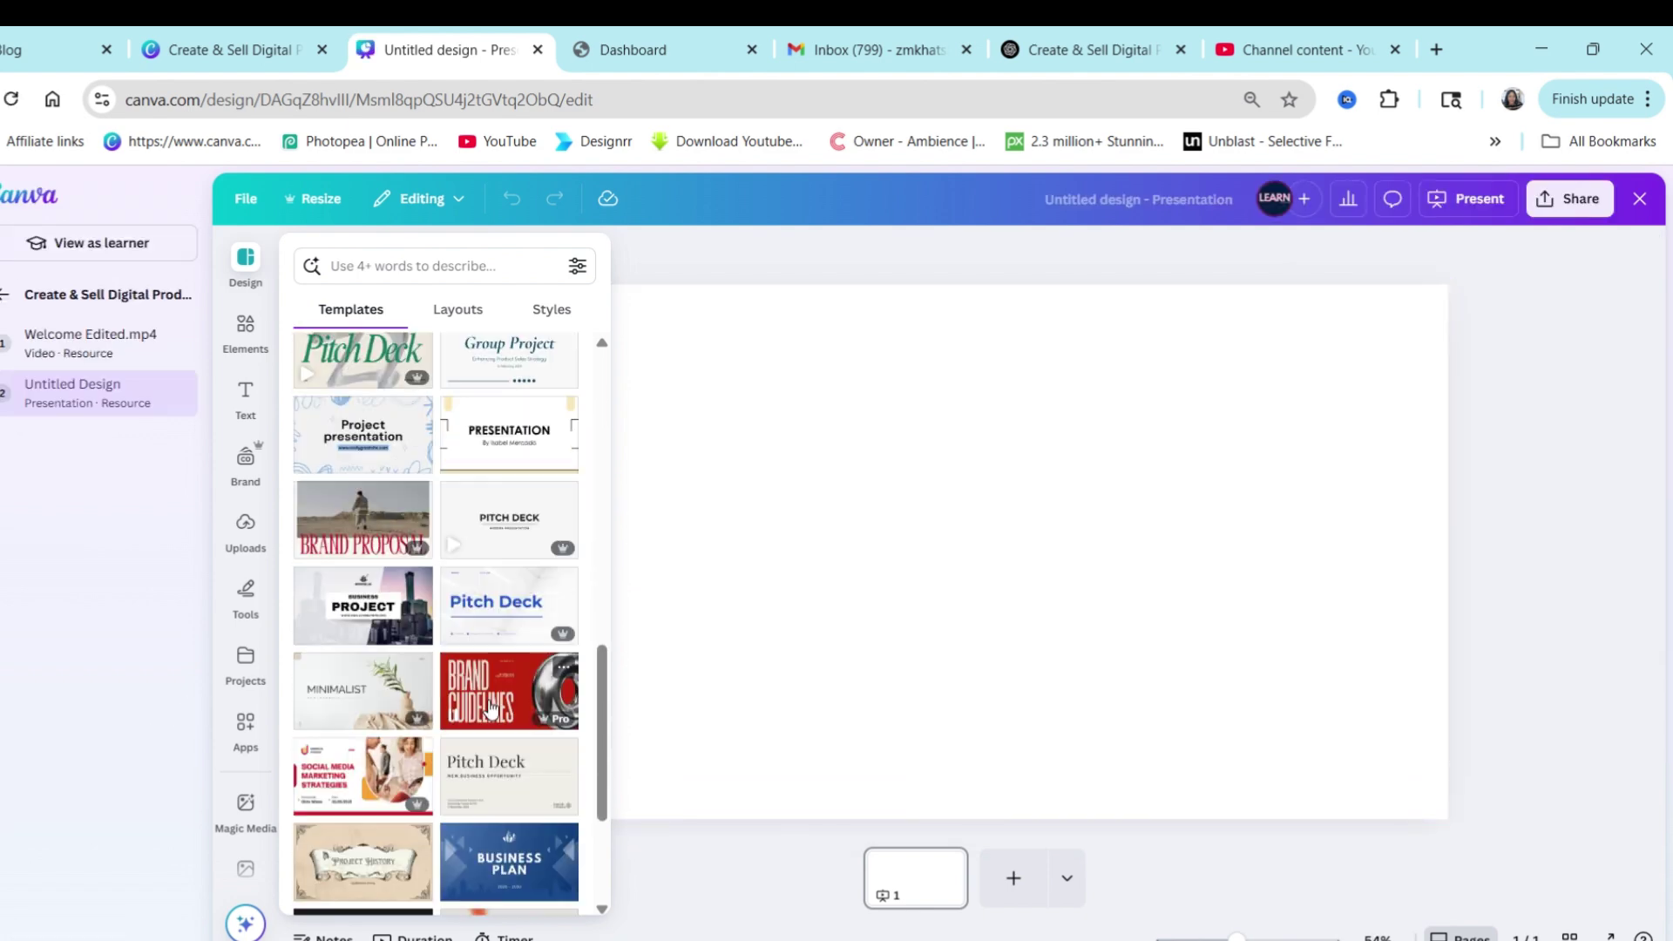
left_click(512, 692)
left_click(625, 577)
type("module 1")
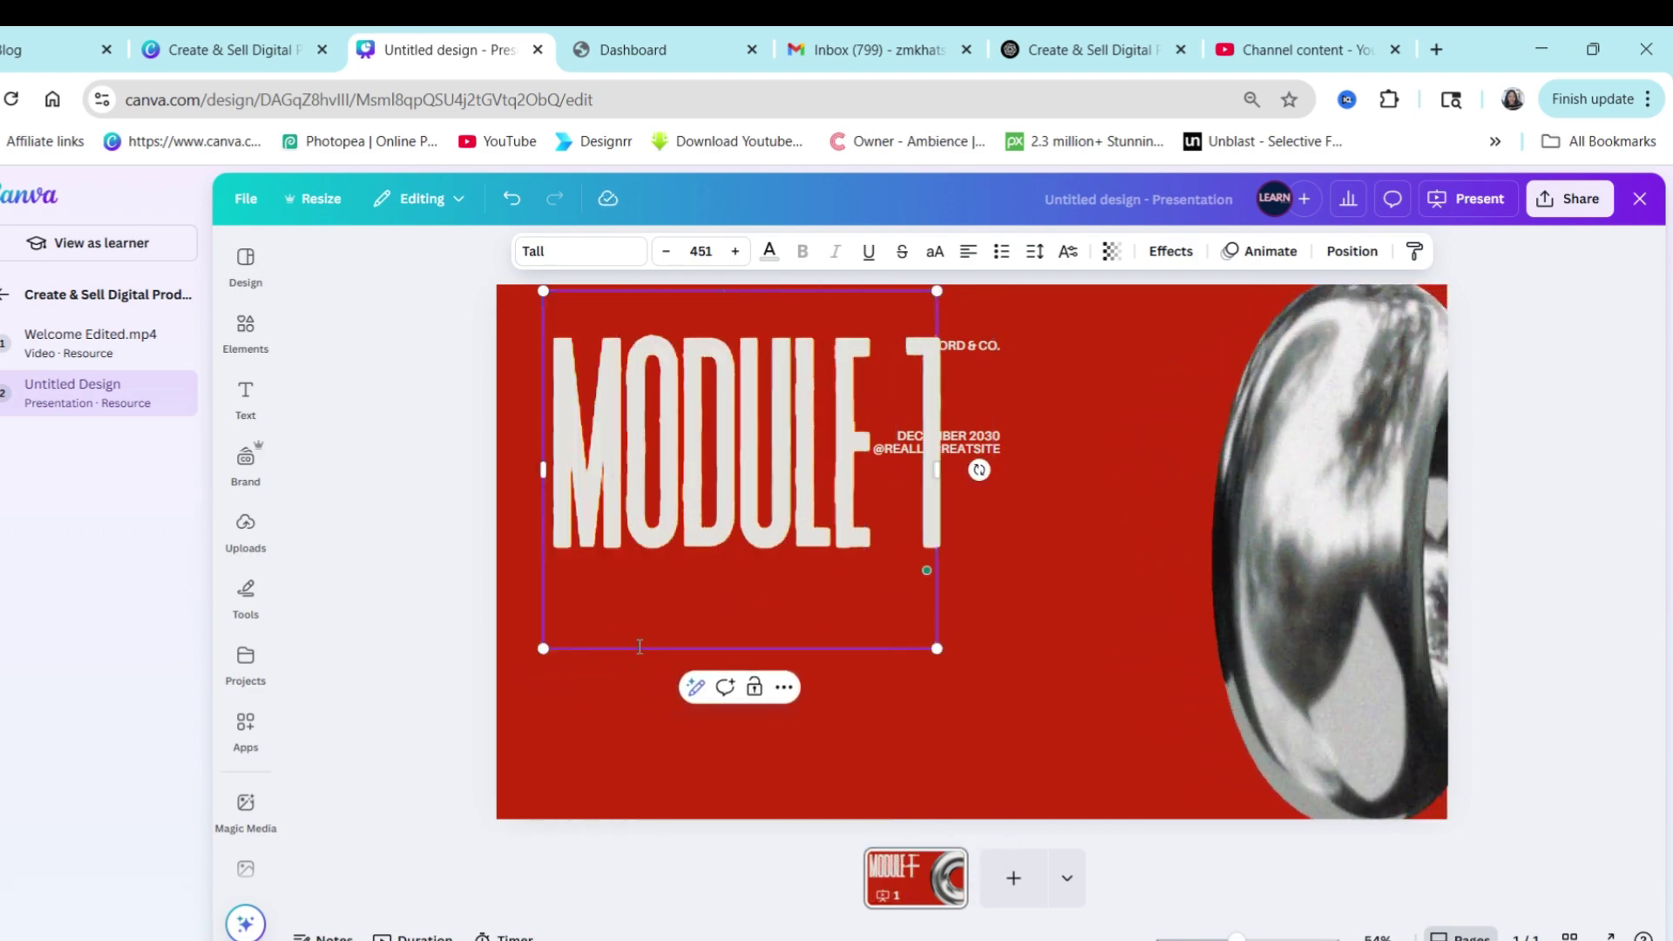
left_click_drag(933, 284, 1027, 389)
Replace the chrome image with a static 'digital' laptop graphic placed at the lower right.
left_click(245, 331)
type("digital")
left_click(358, 336)
left_click(577, 258)
left_click(360, 633)
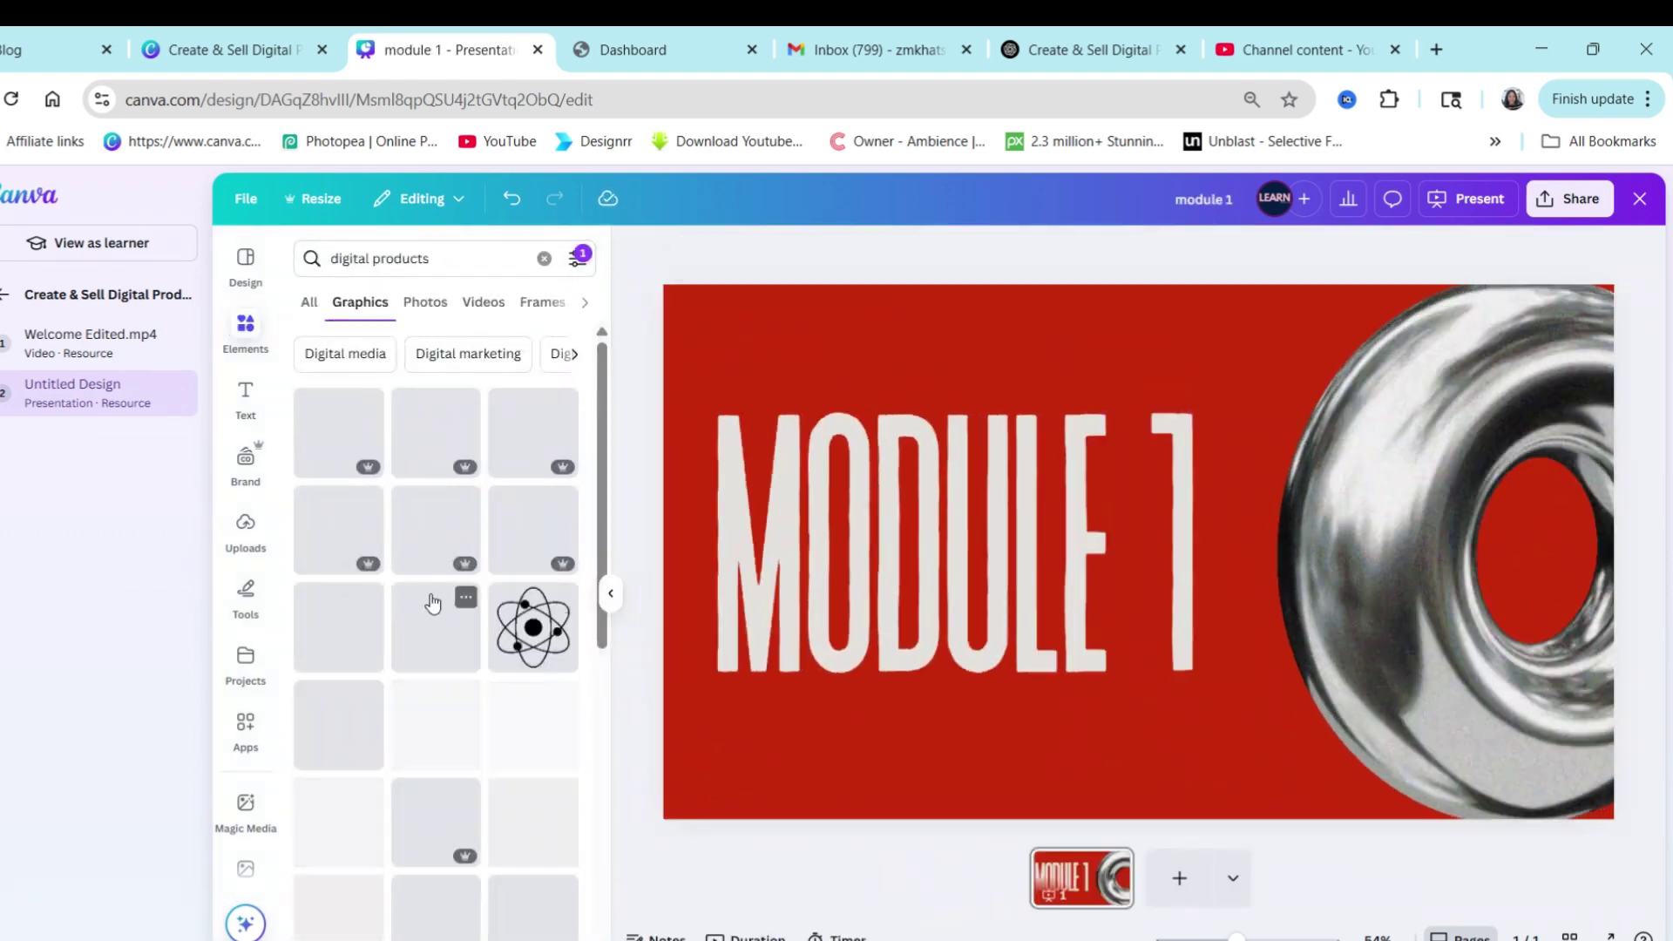
left_click(1417, 555)
key("Delete")
left_click(533, 823)
left_click_drag(959, 567, 1412, 645)
Make the background pink and the title navy, then resize and position the title on the left.
left_click(1001, 250)
left_click(363, 516)
left_click(916, 541)
left_click(935, 251)
left_click(305, 514)
left_click(1259, 729)
left_click(915, 567)
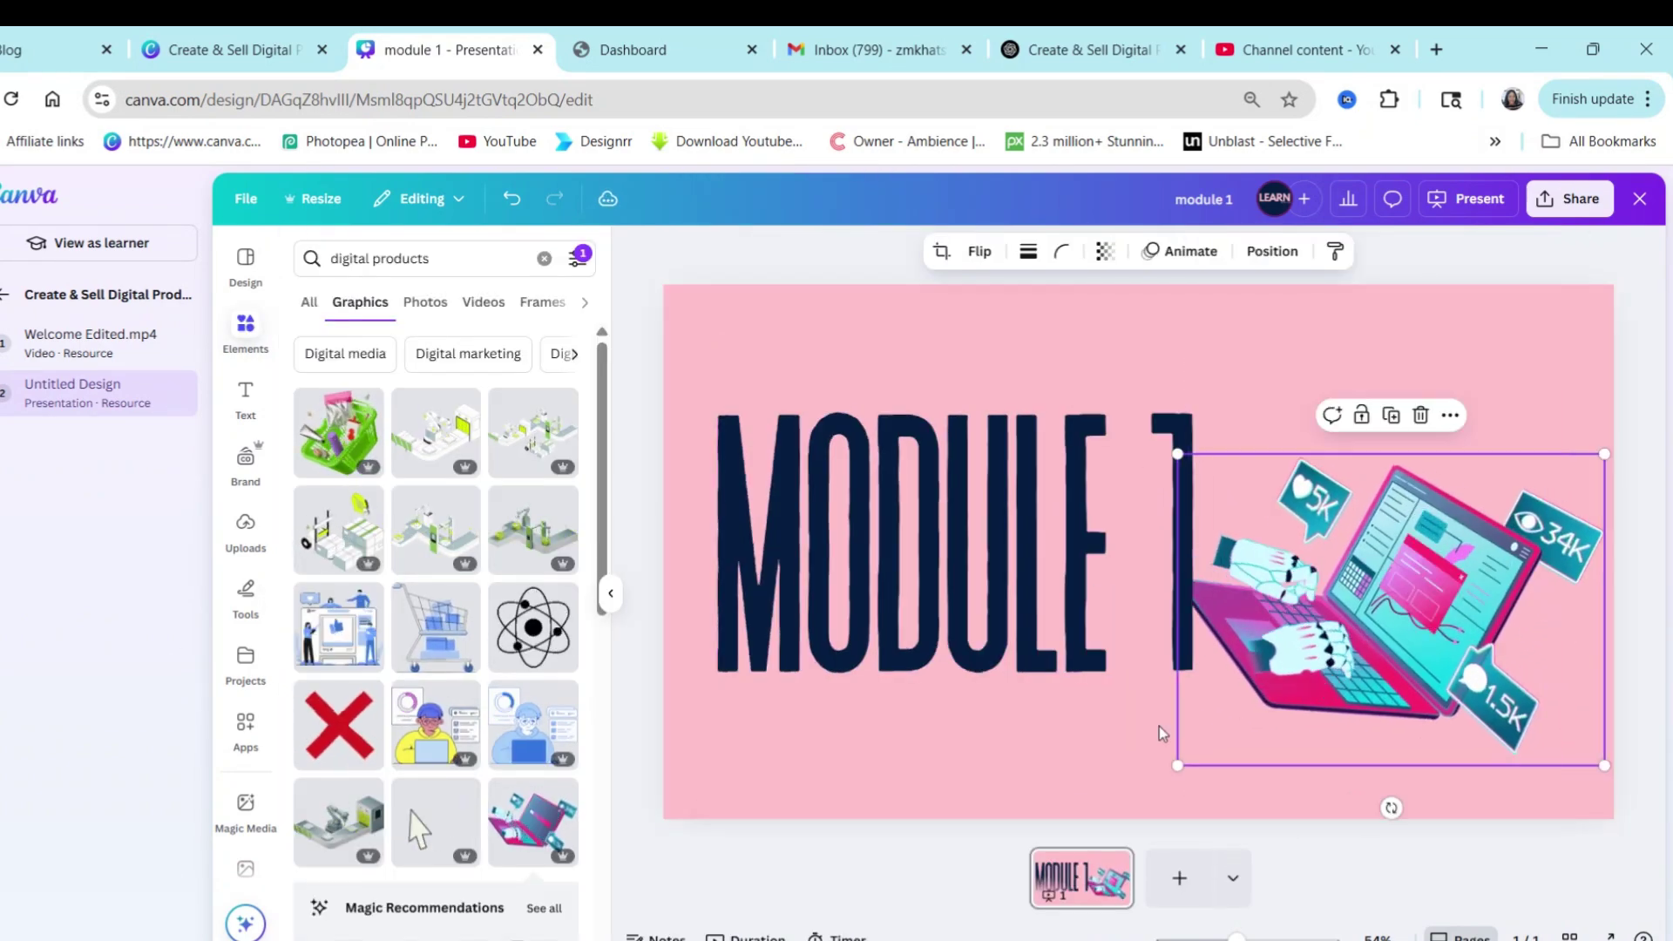
left_click_drag(1189, 358, 1095, 410)
left_click_drag(959, 523, 980, 498)
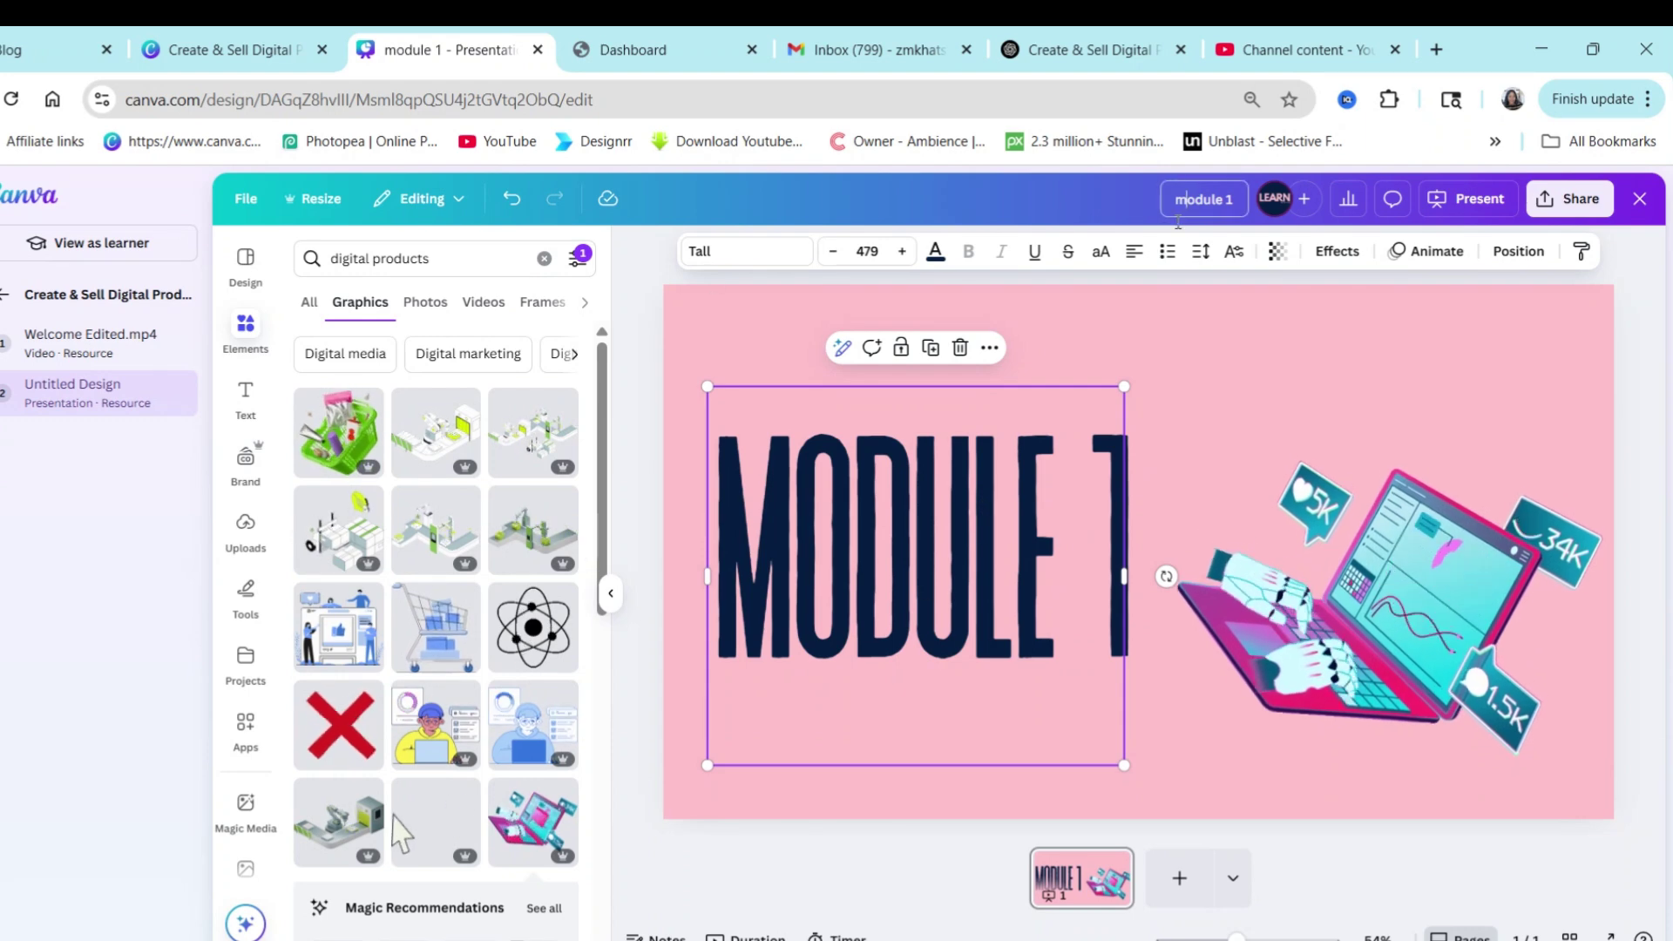
left_click(1569, 199)
left_click(1273, 365)
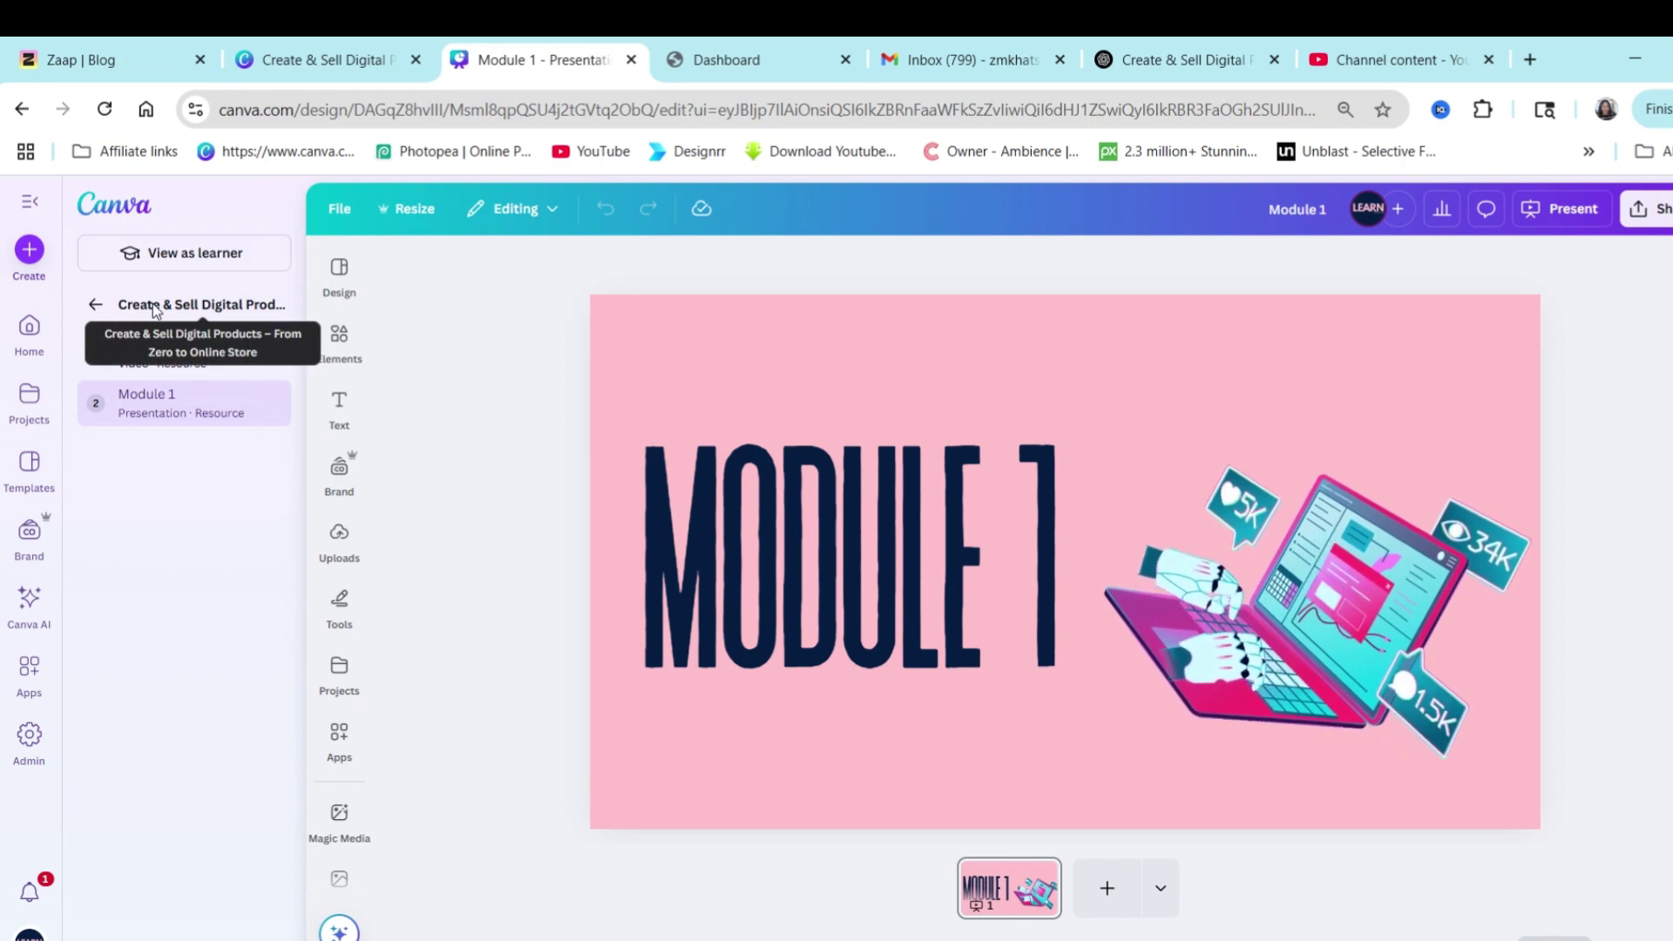
Back on the course page, drag Module 1 above Welcome Edited.mp4 so it is the first activity.
left_click(90, 307)
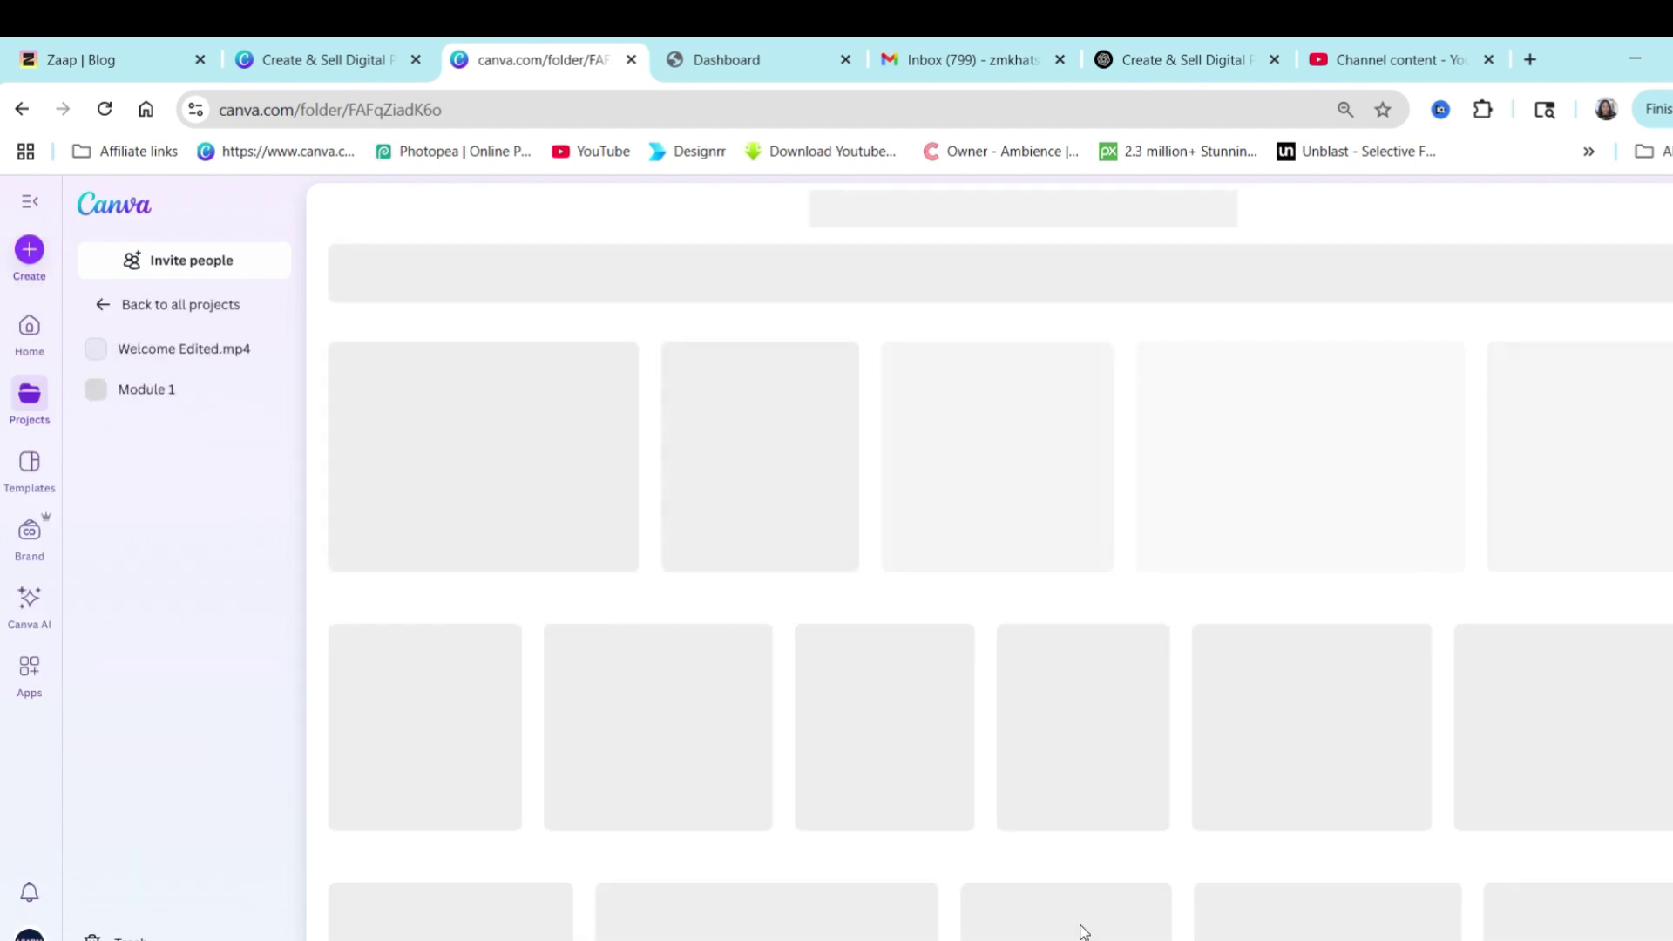
scroll(577, 847, "down", 1)
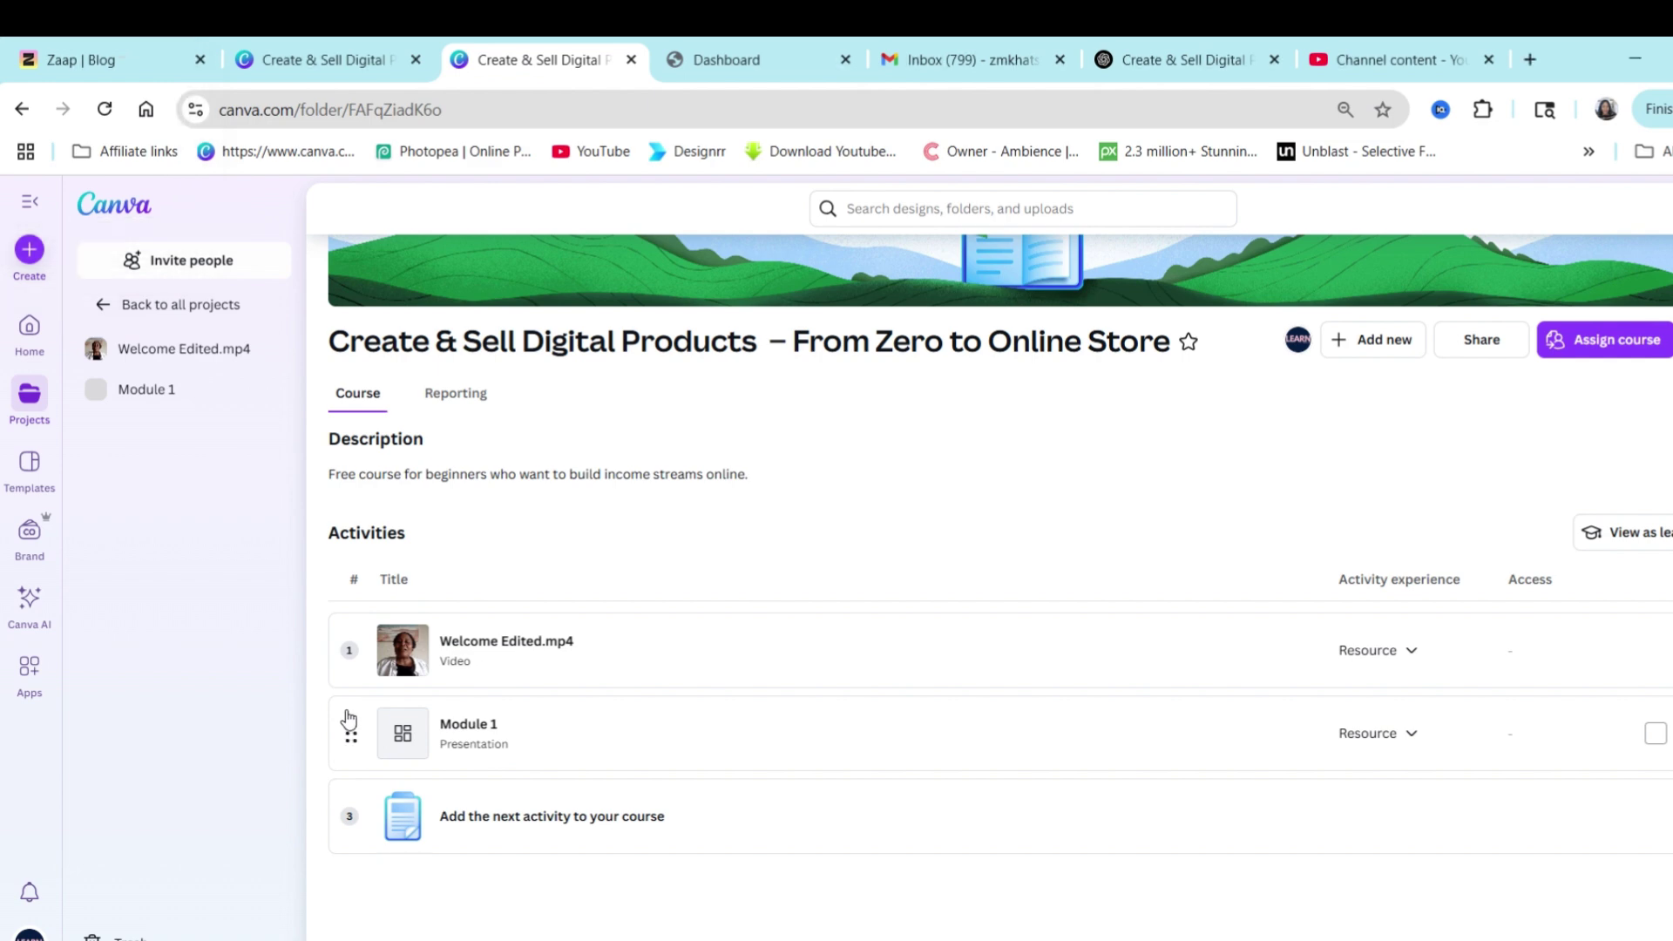
left_click_drag(346, 707, 358, 600)
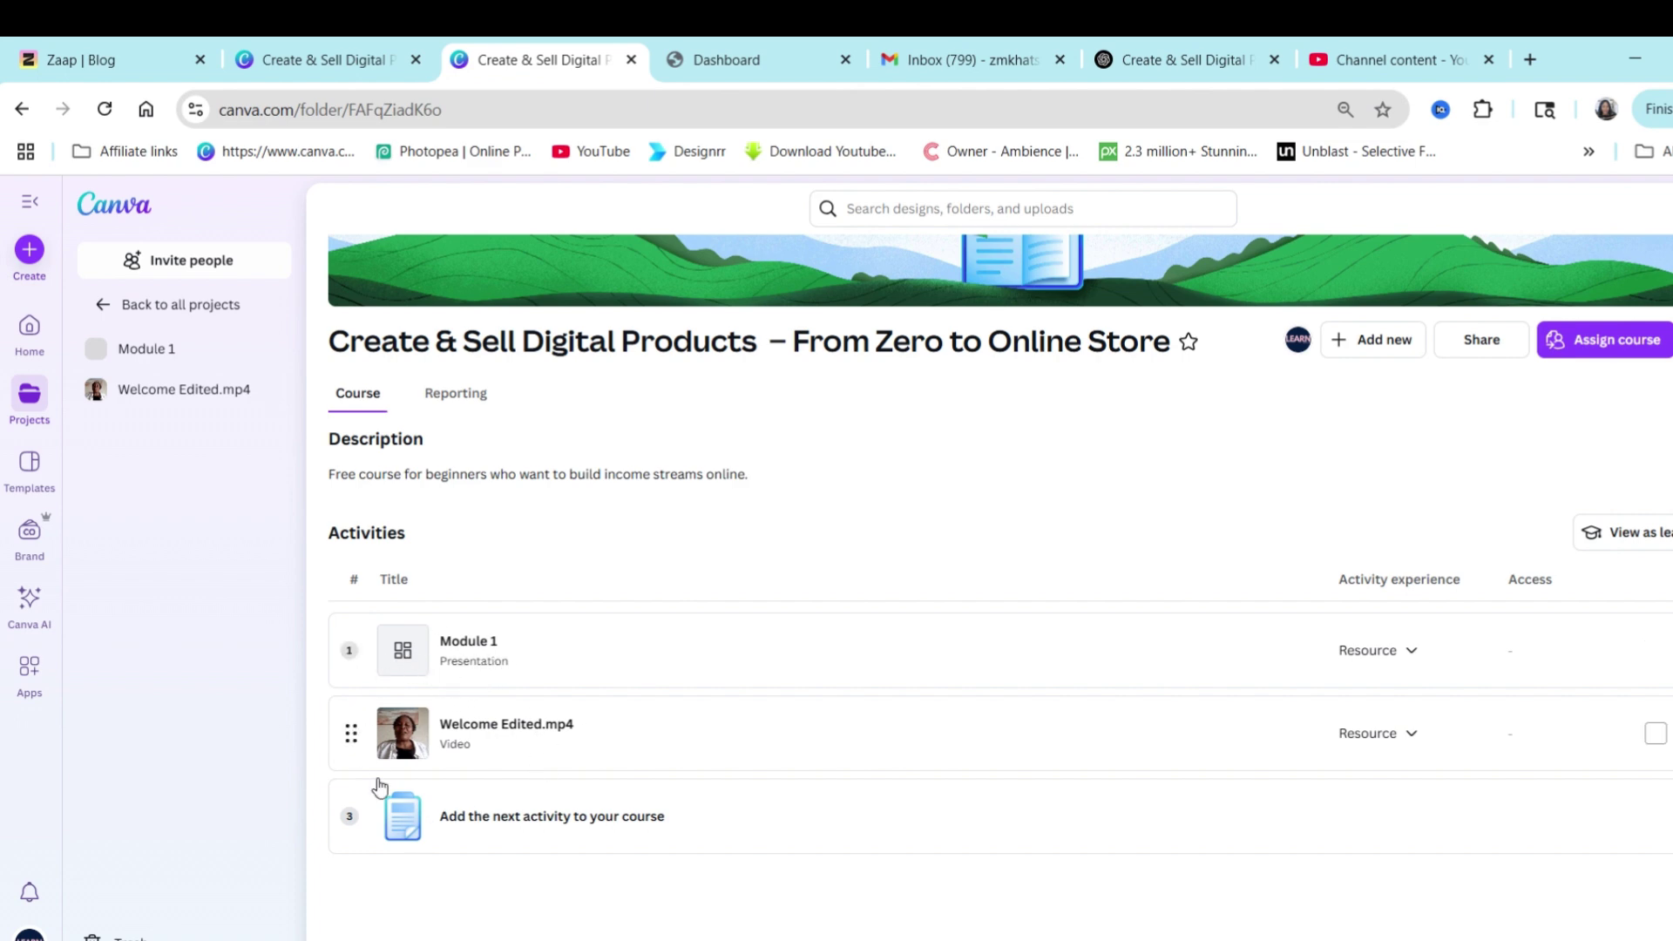
scroll(515, 868, "down", 1)
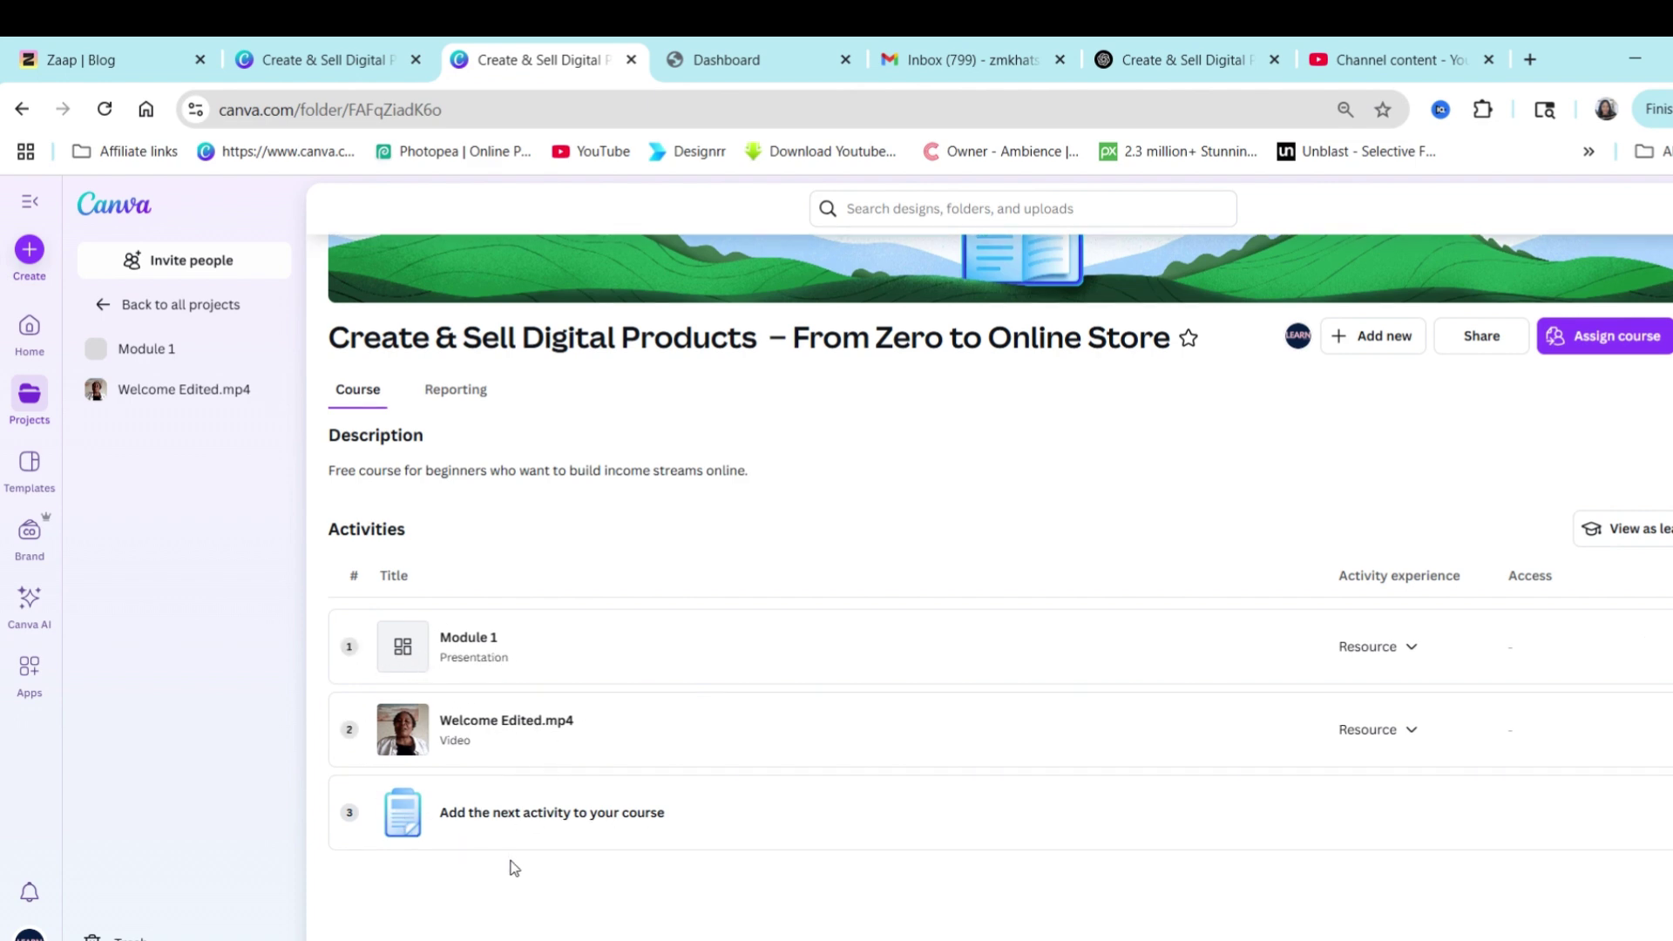
left_click(464, 804)
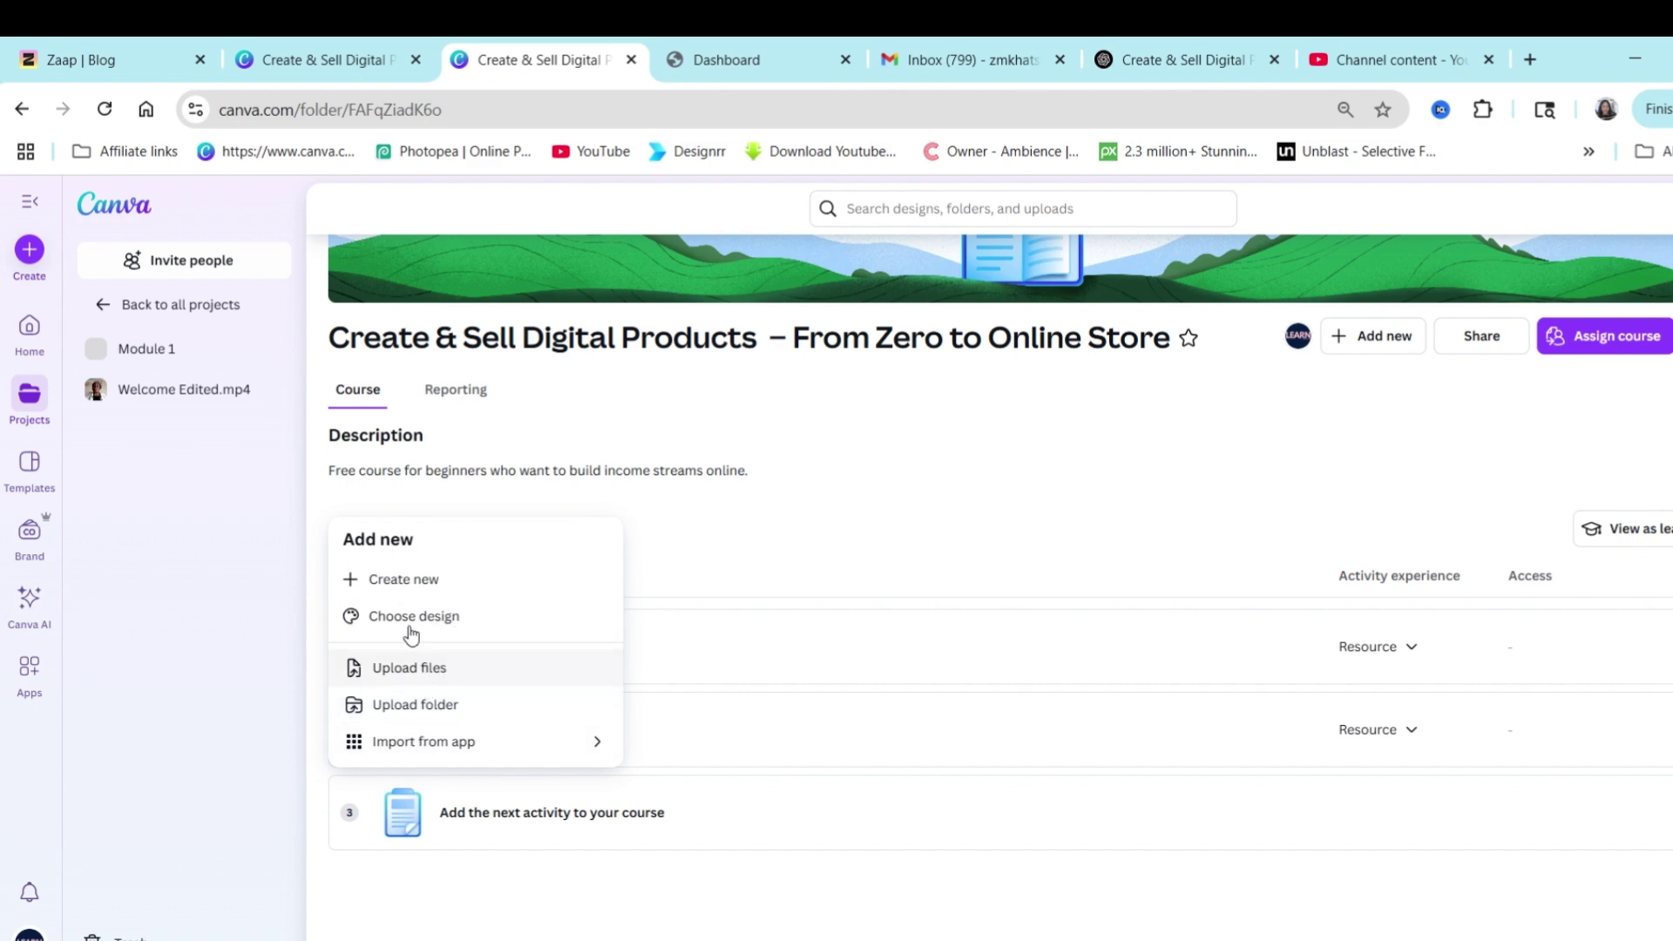
Start a new design for the course and bring up the Doc options.
left_click(421, 582)
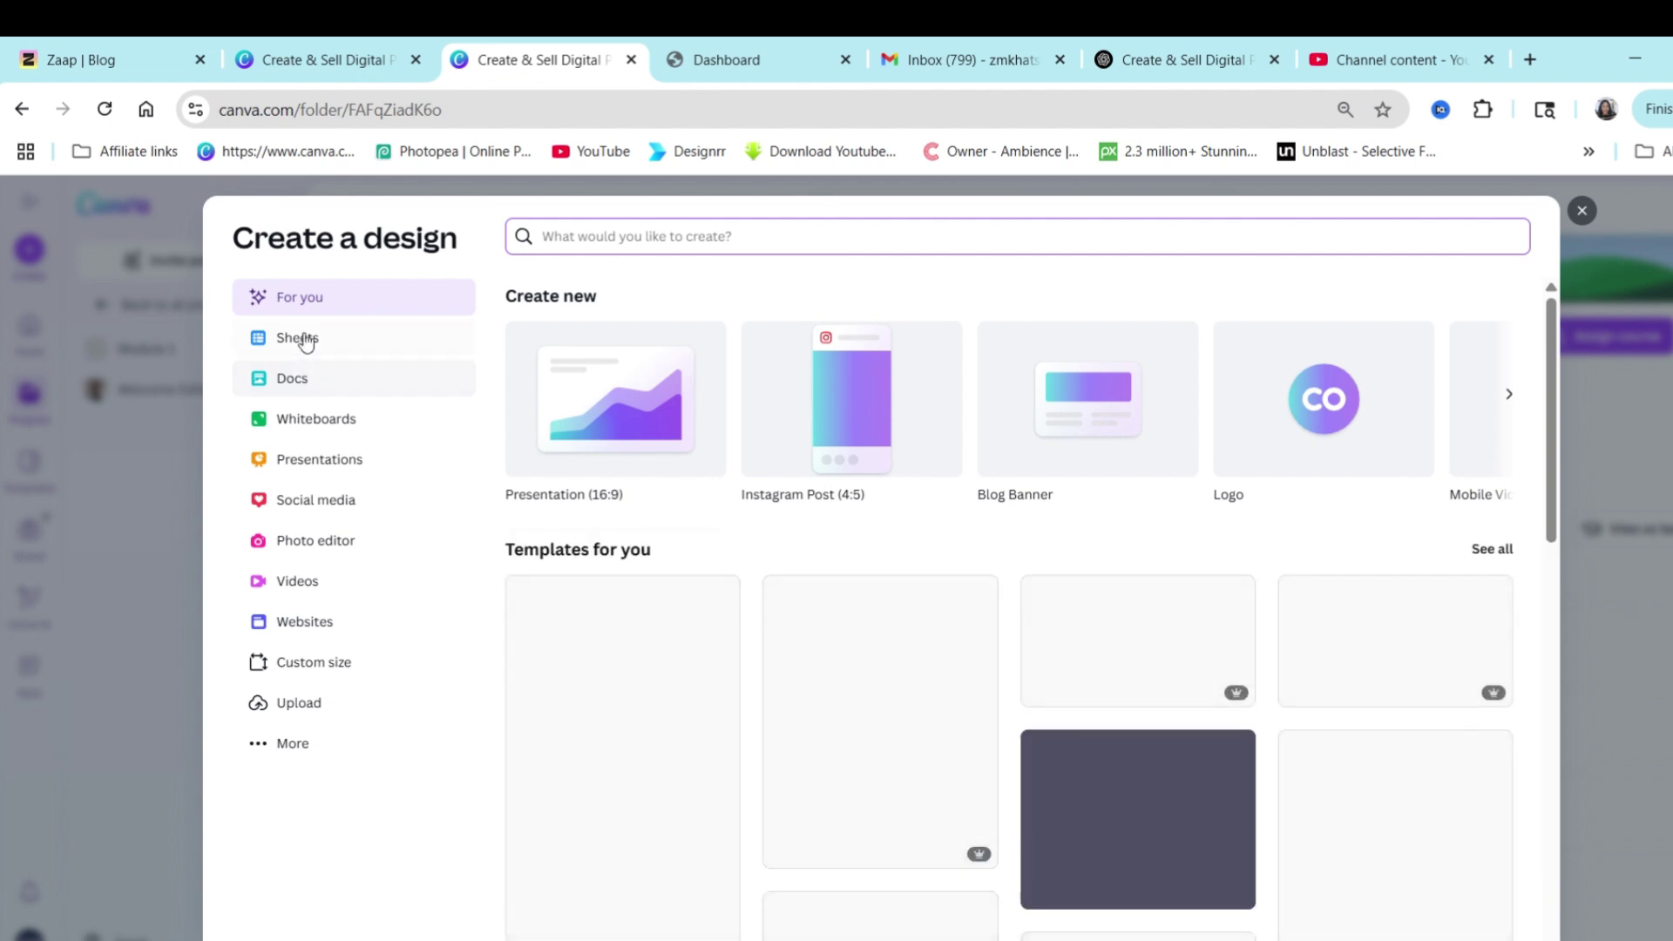
left_click(293, 380)
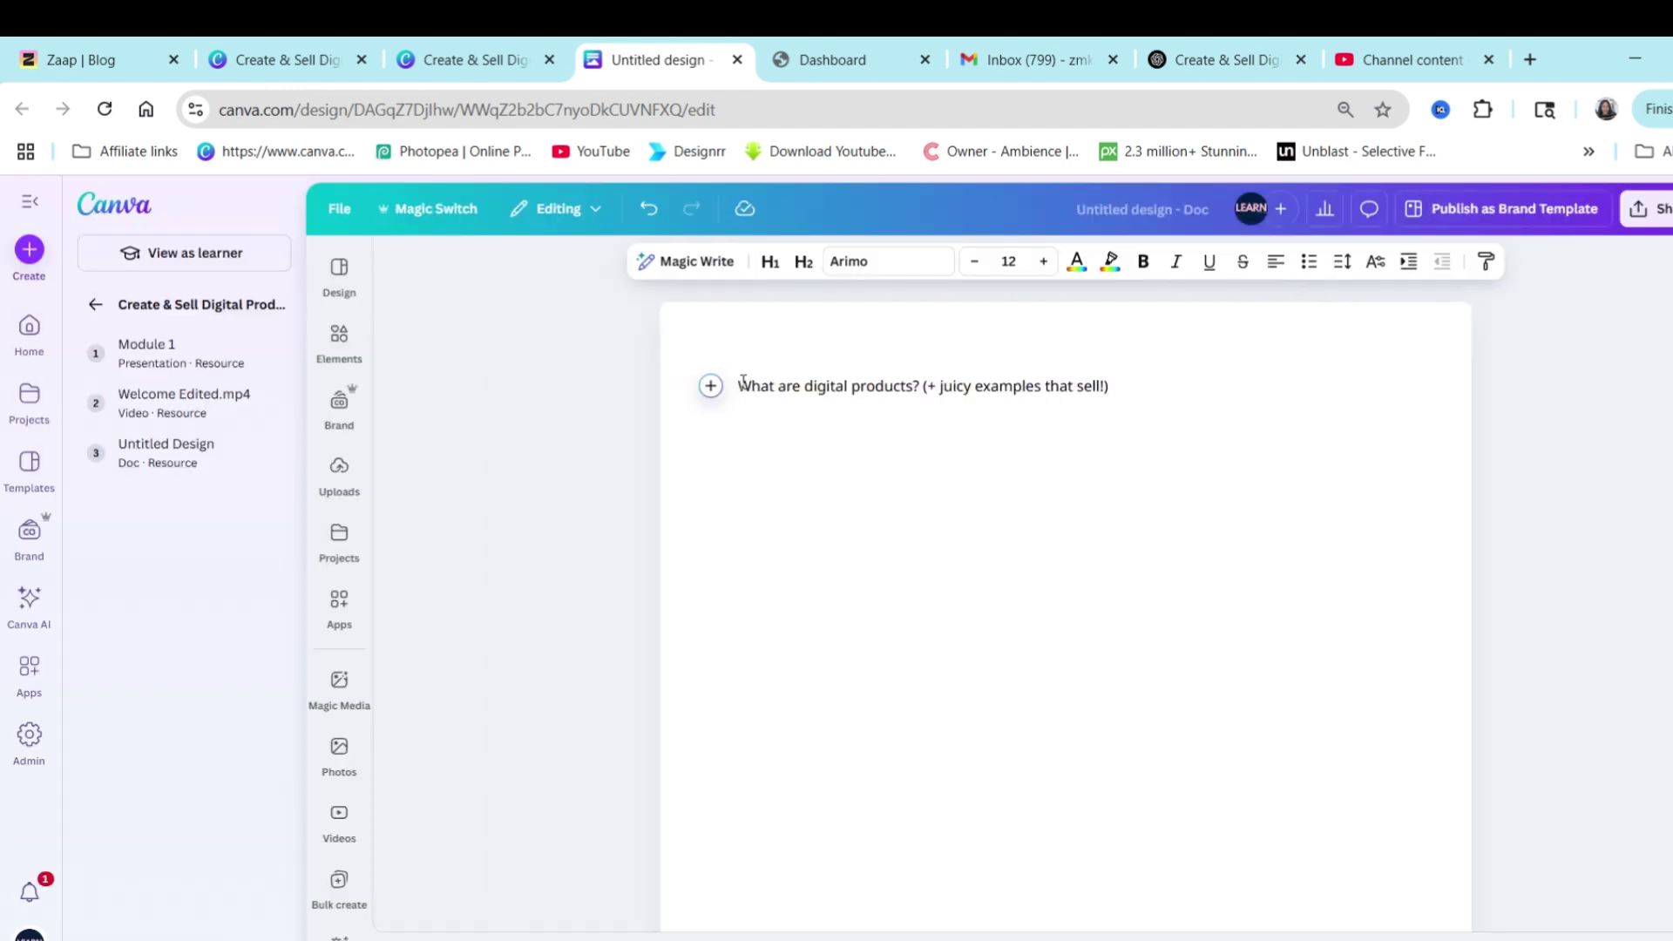
Make the first doc line a heading and have Magic Write generate an explainer on digital products.
key("Return")
type("/")
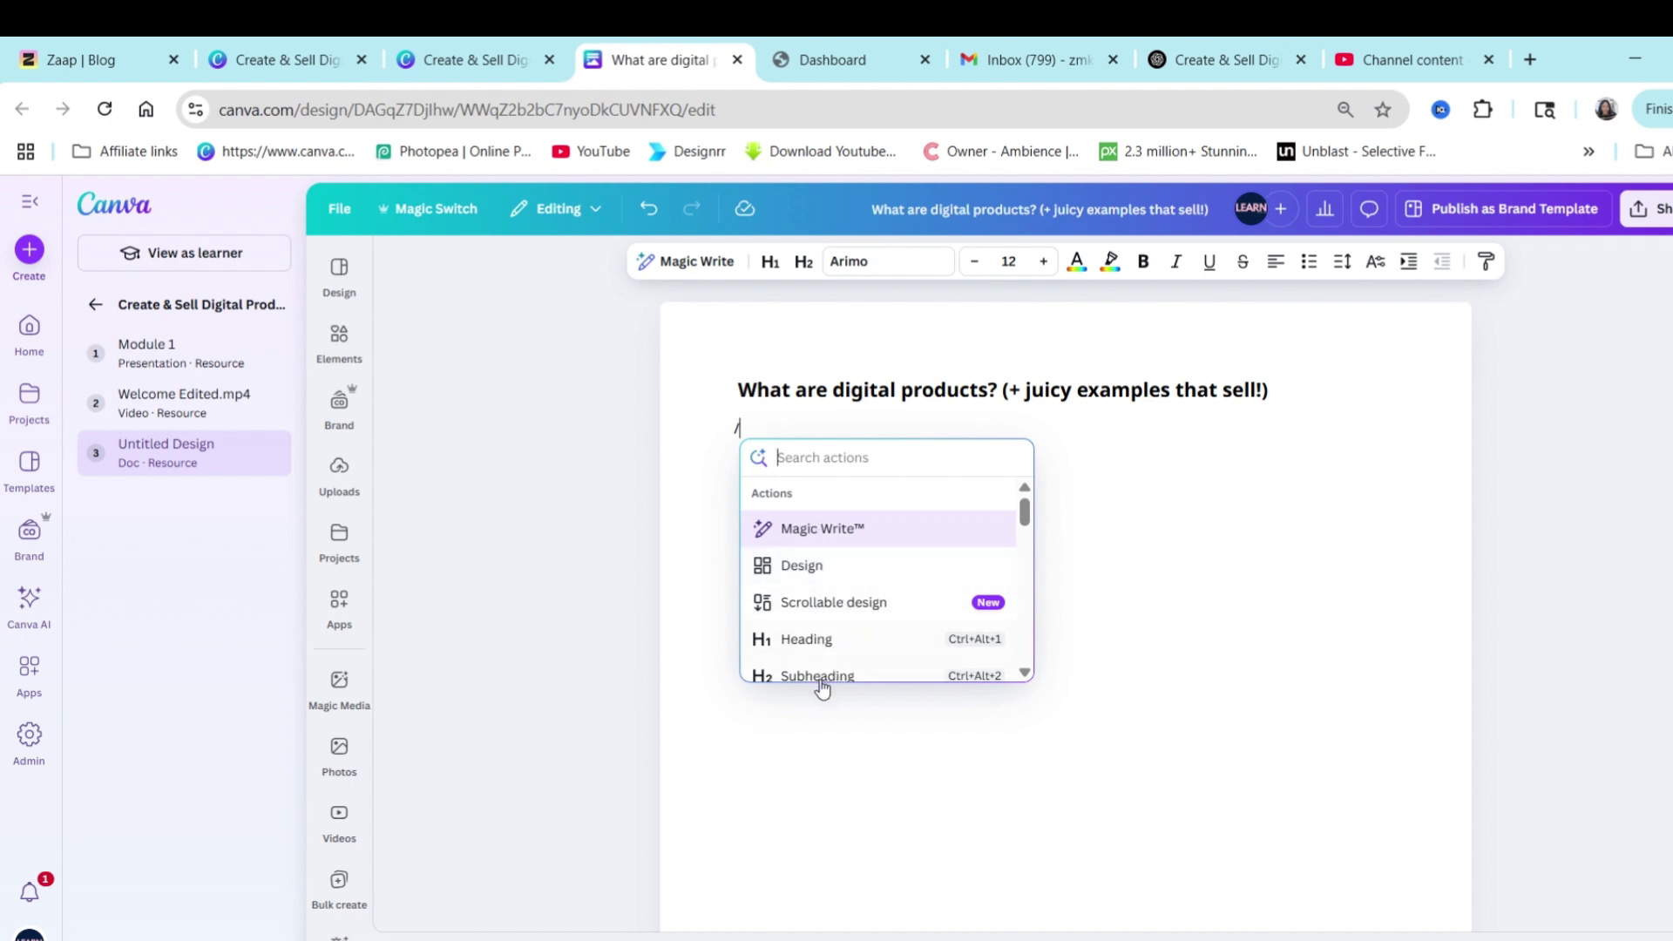
scroll(828, 627, "down", 10)
scroll(833, 598, "up", 10)
left_click(795, 526)
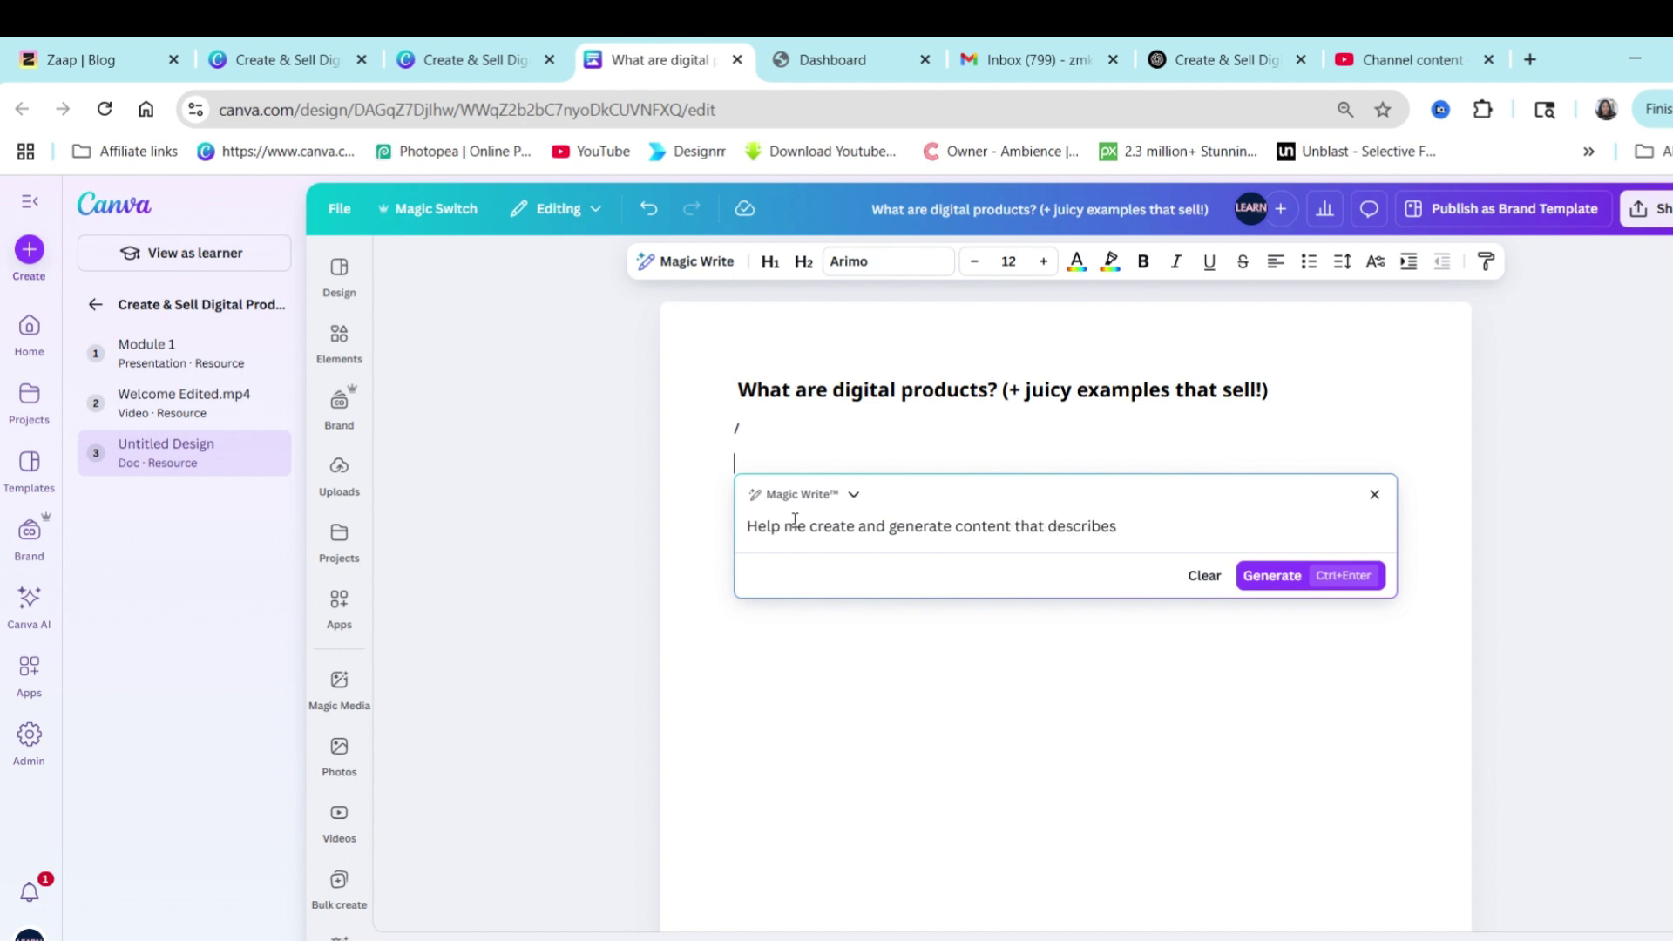
key("ctrl+Return")
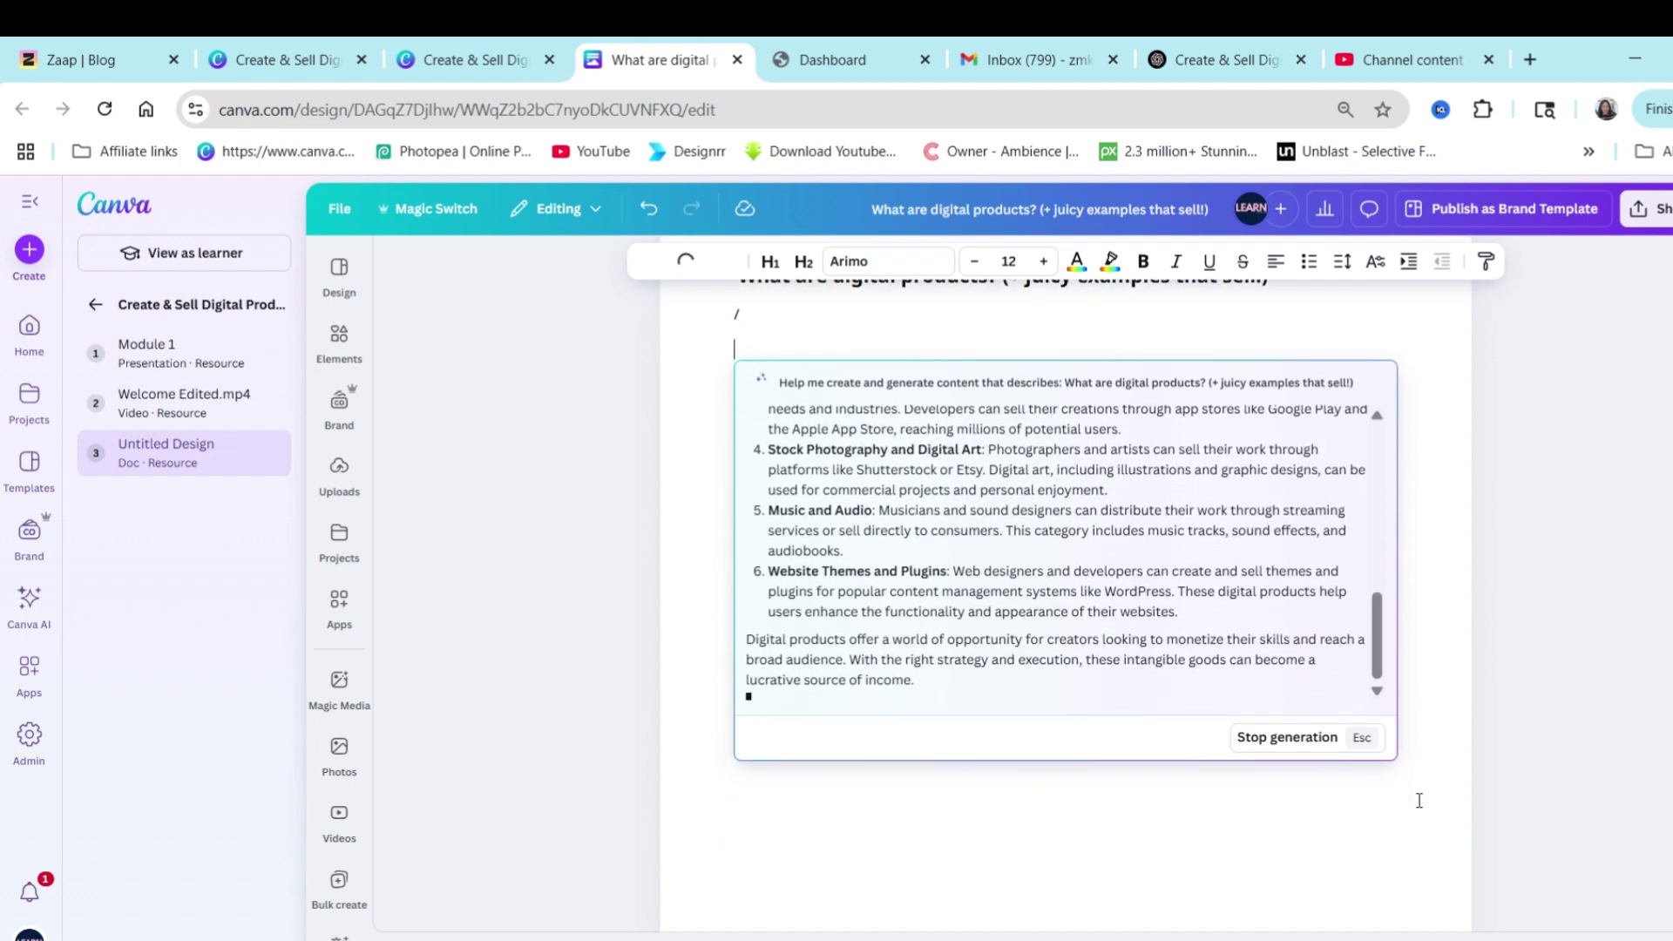
Review the Magic Write output, then return to the Canva course page.
scroll(1162, 510, "up", 10)
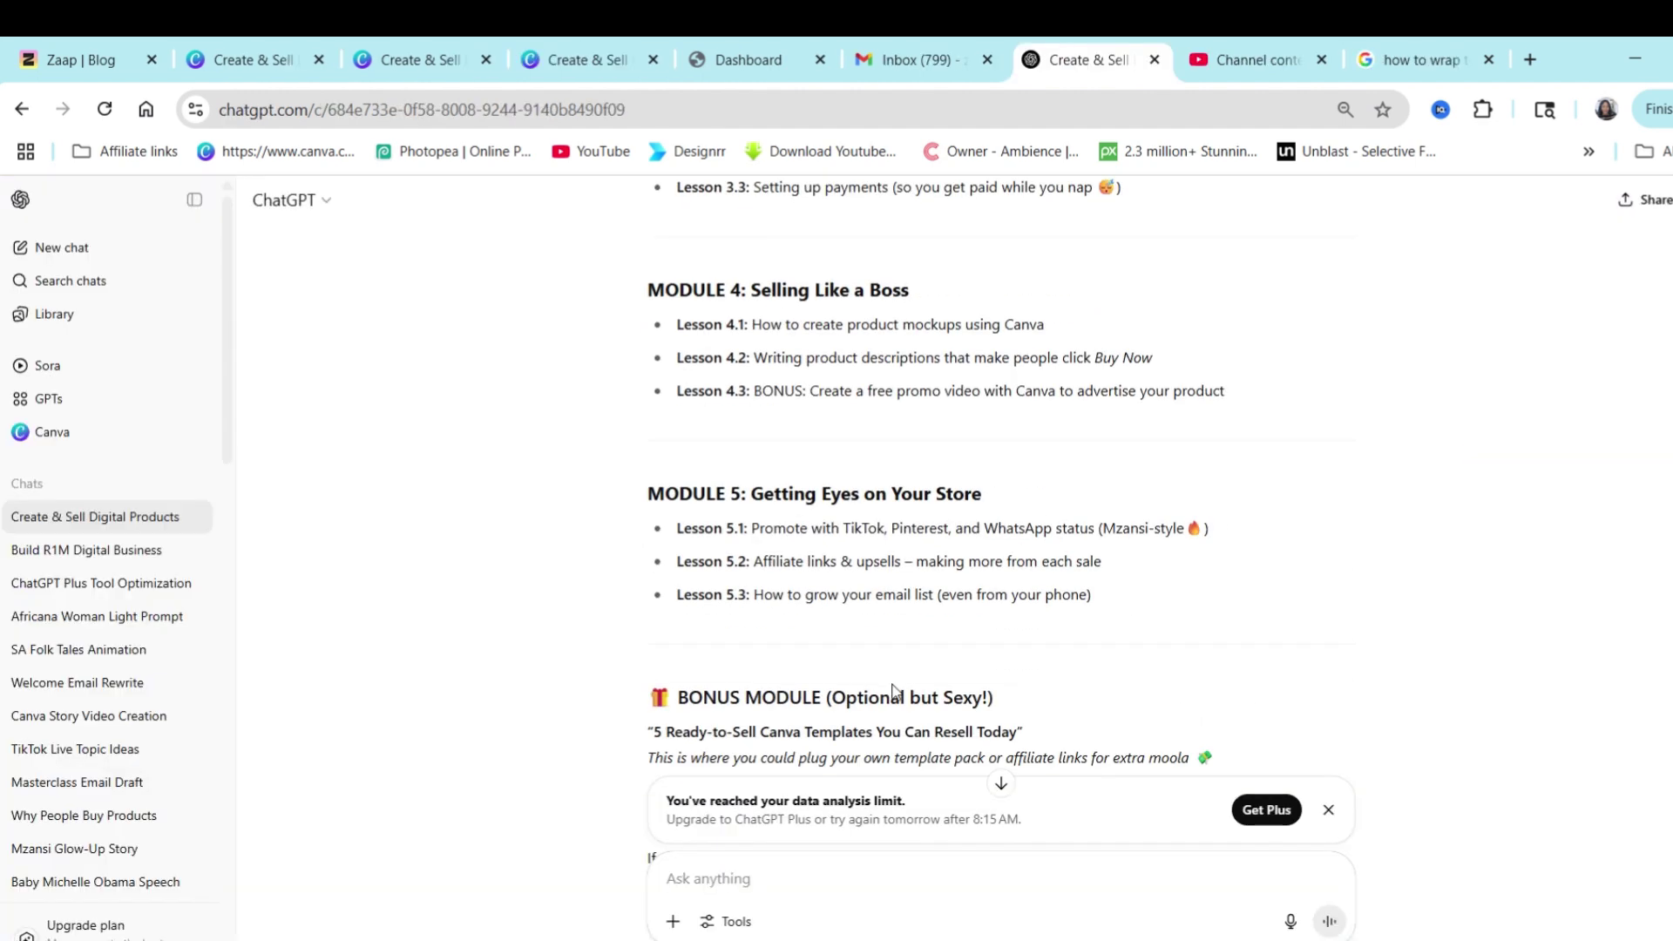
scroll(835, 523, "up", 15)
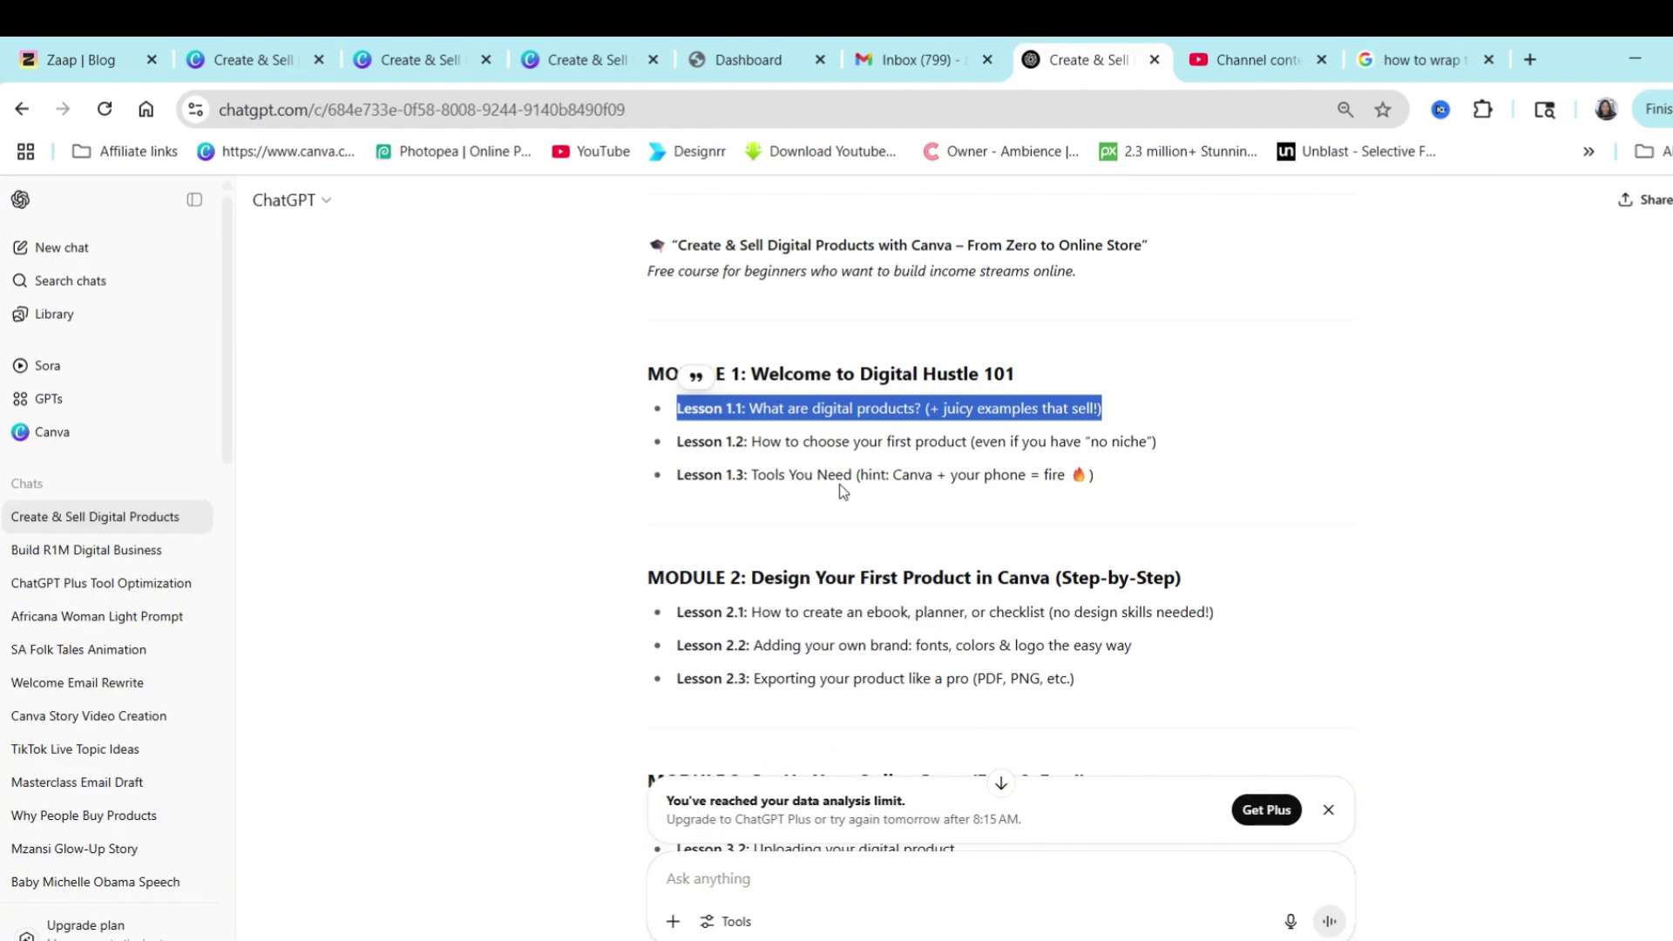
scroll(832, 588, "down", 2)
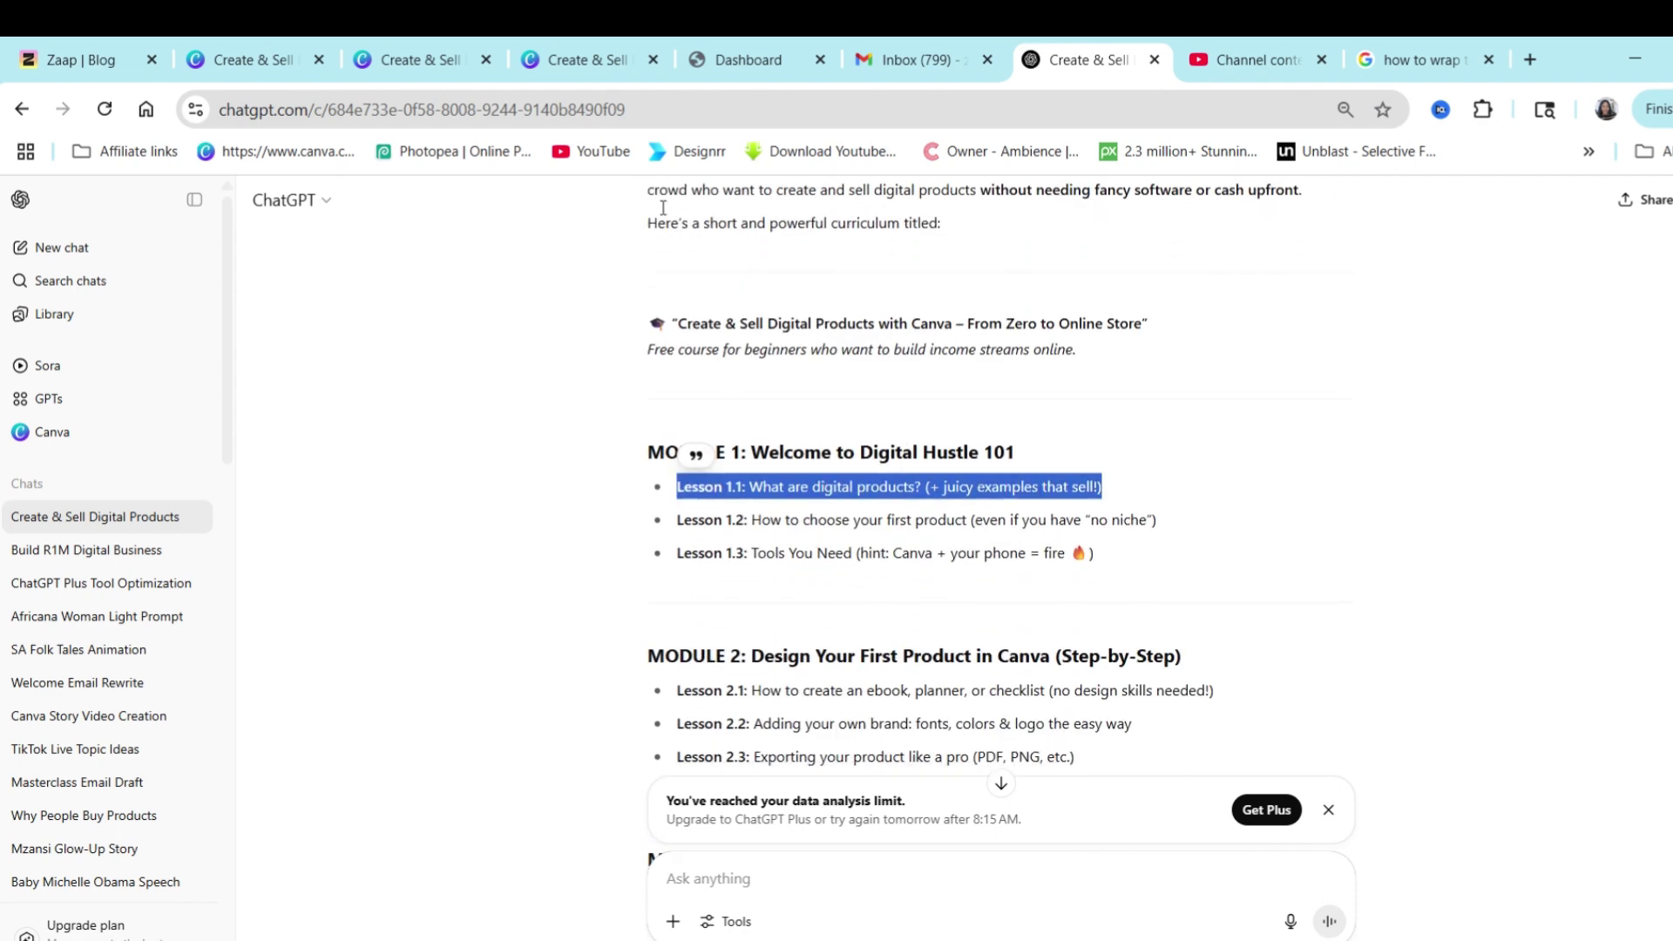
left_click(601, 68)
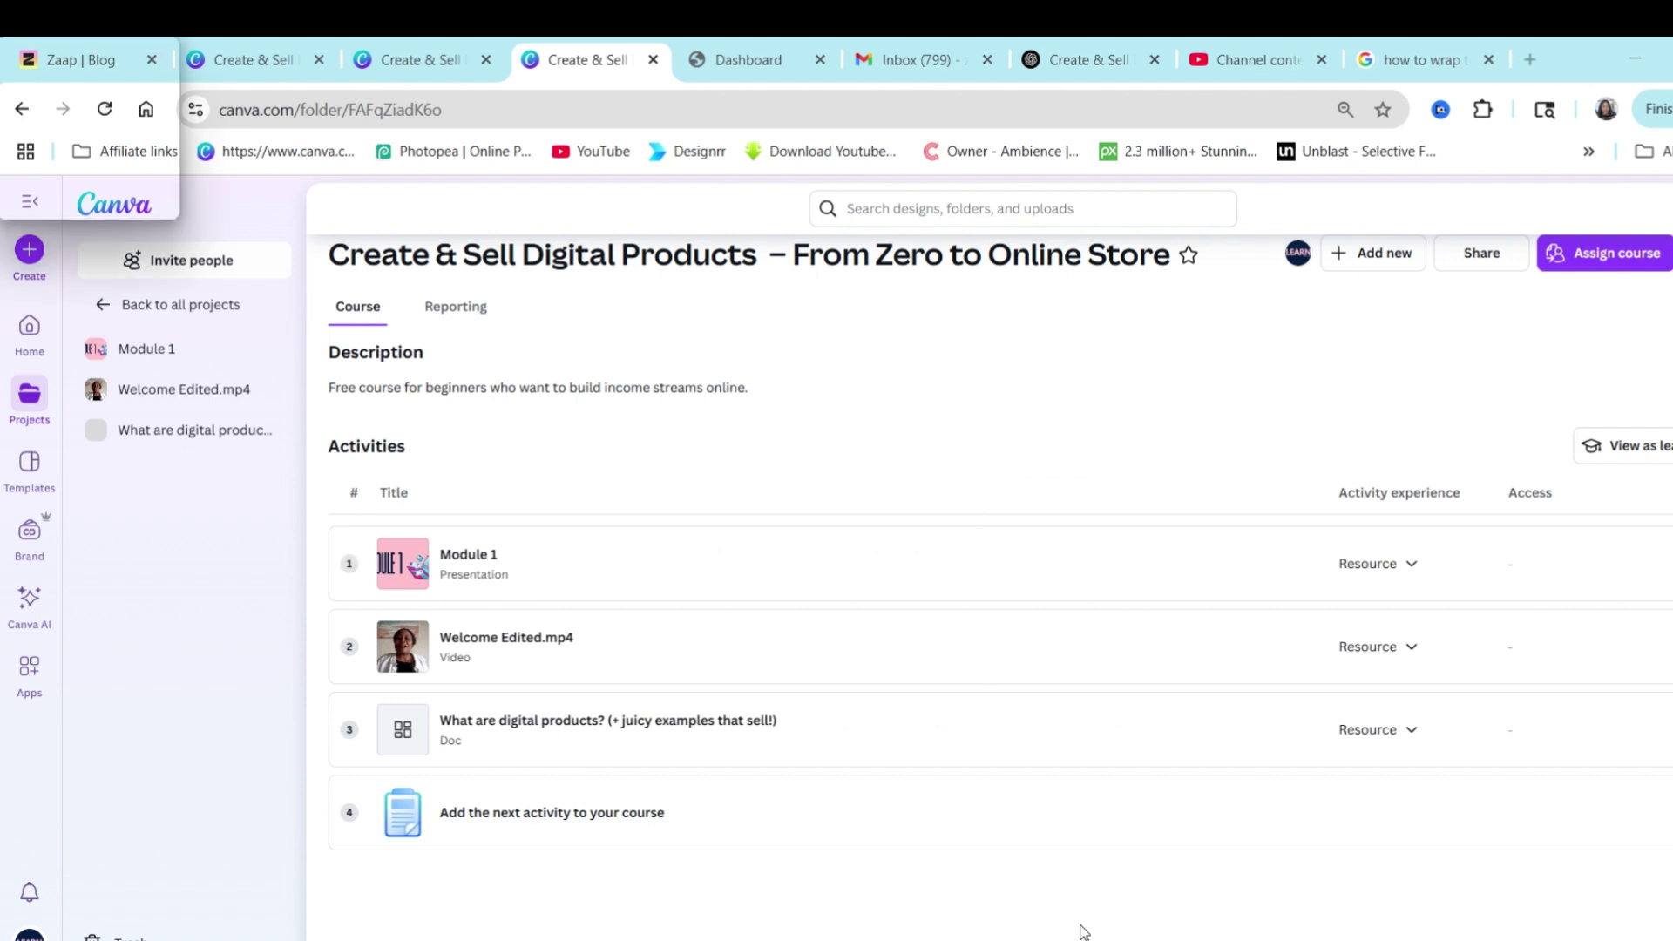
scroll(1089, 931, "up", 2)
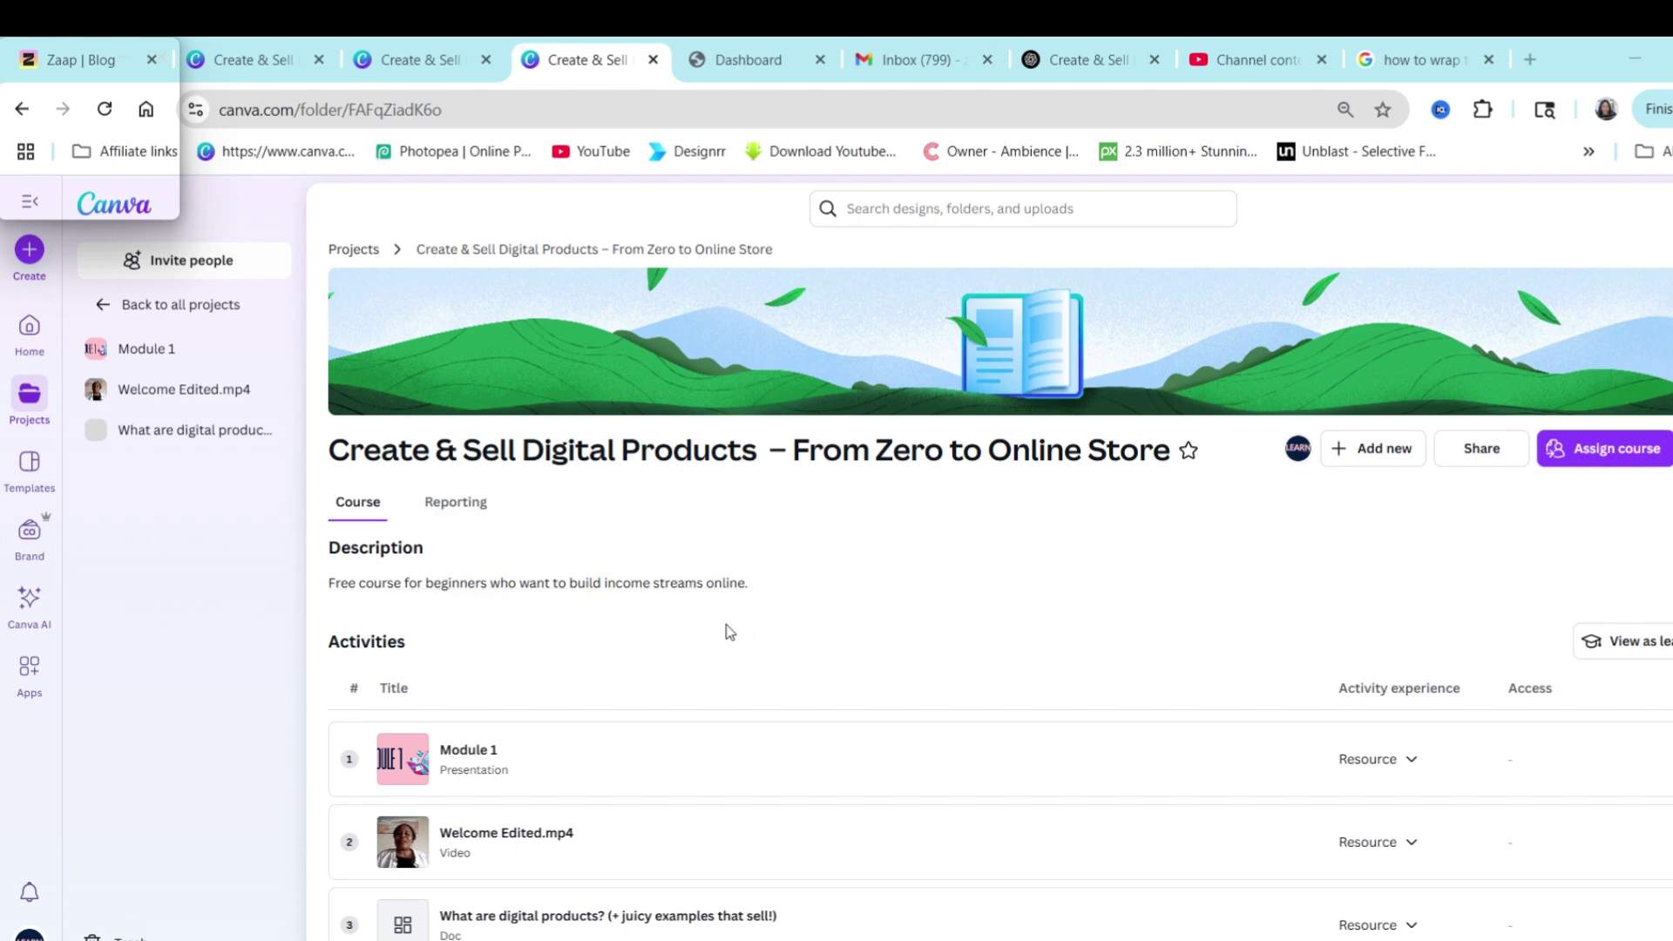
left_click(1602, 641)
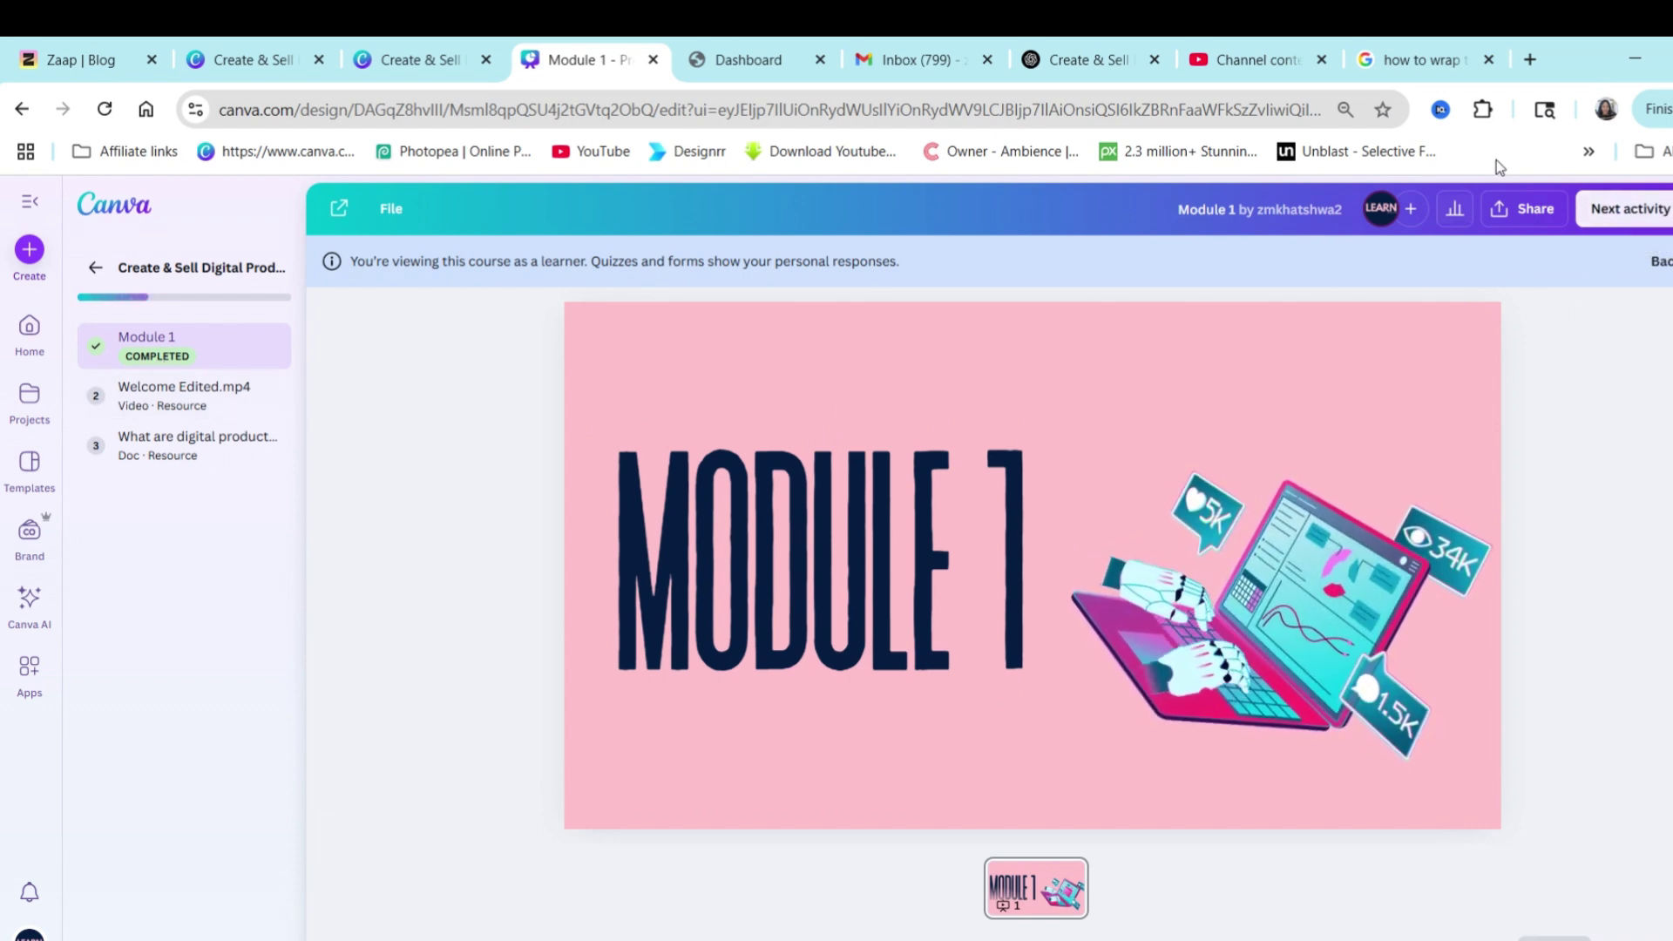
left_click(1626, 209)
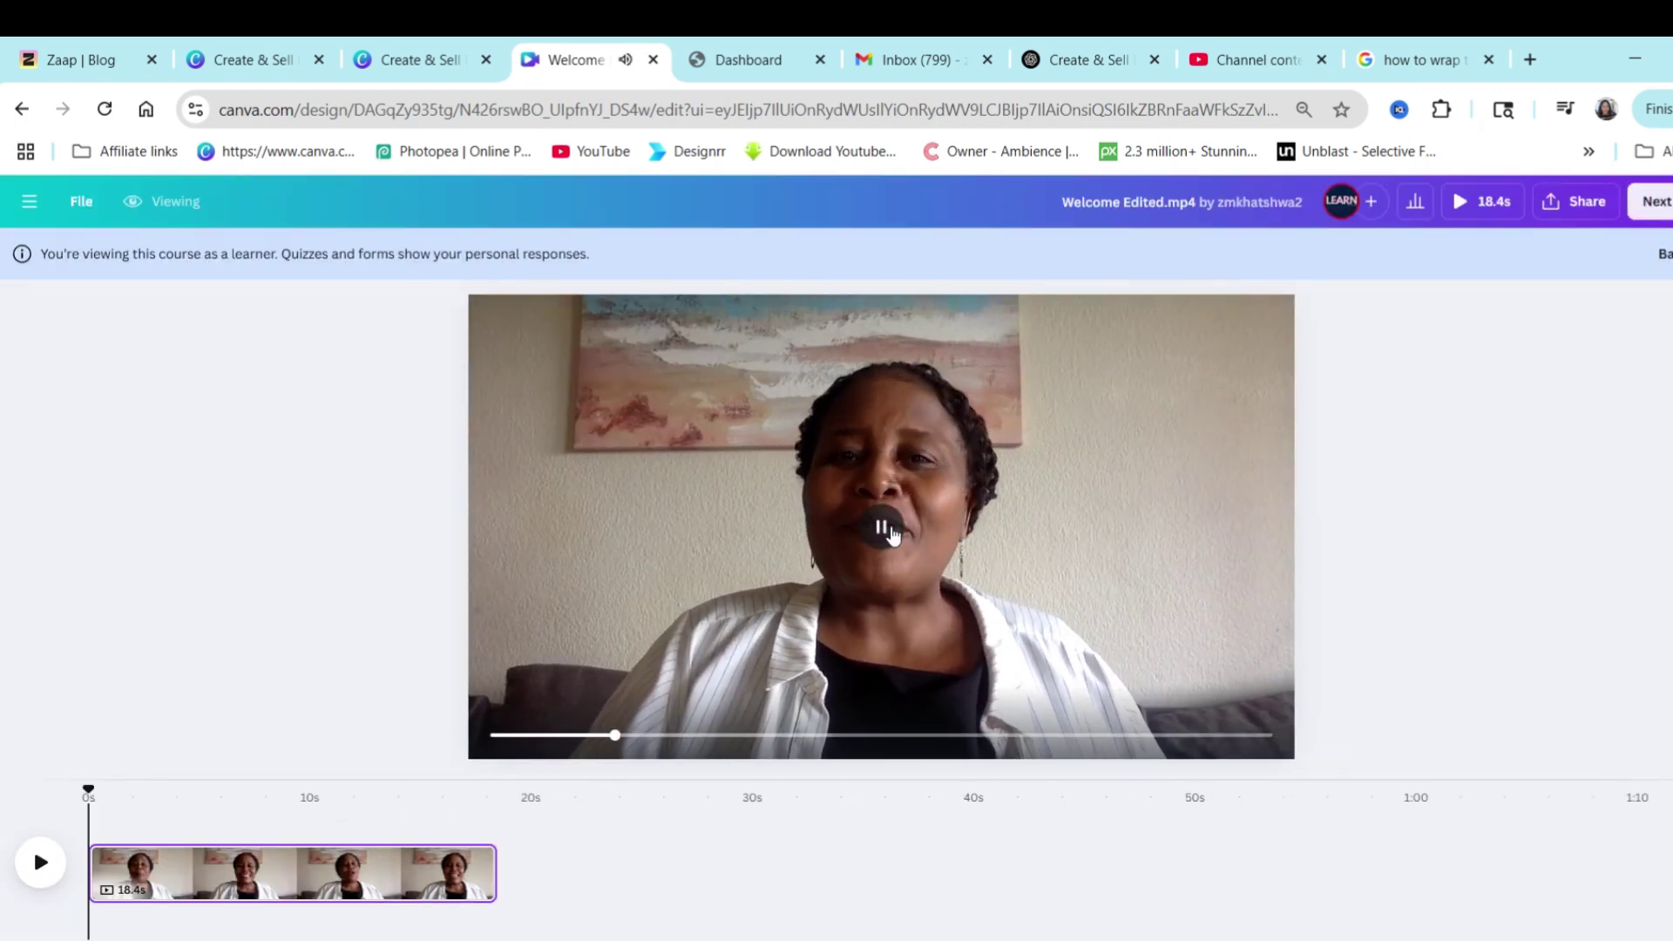
left_click(1015, 540)
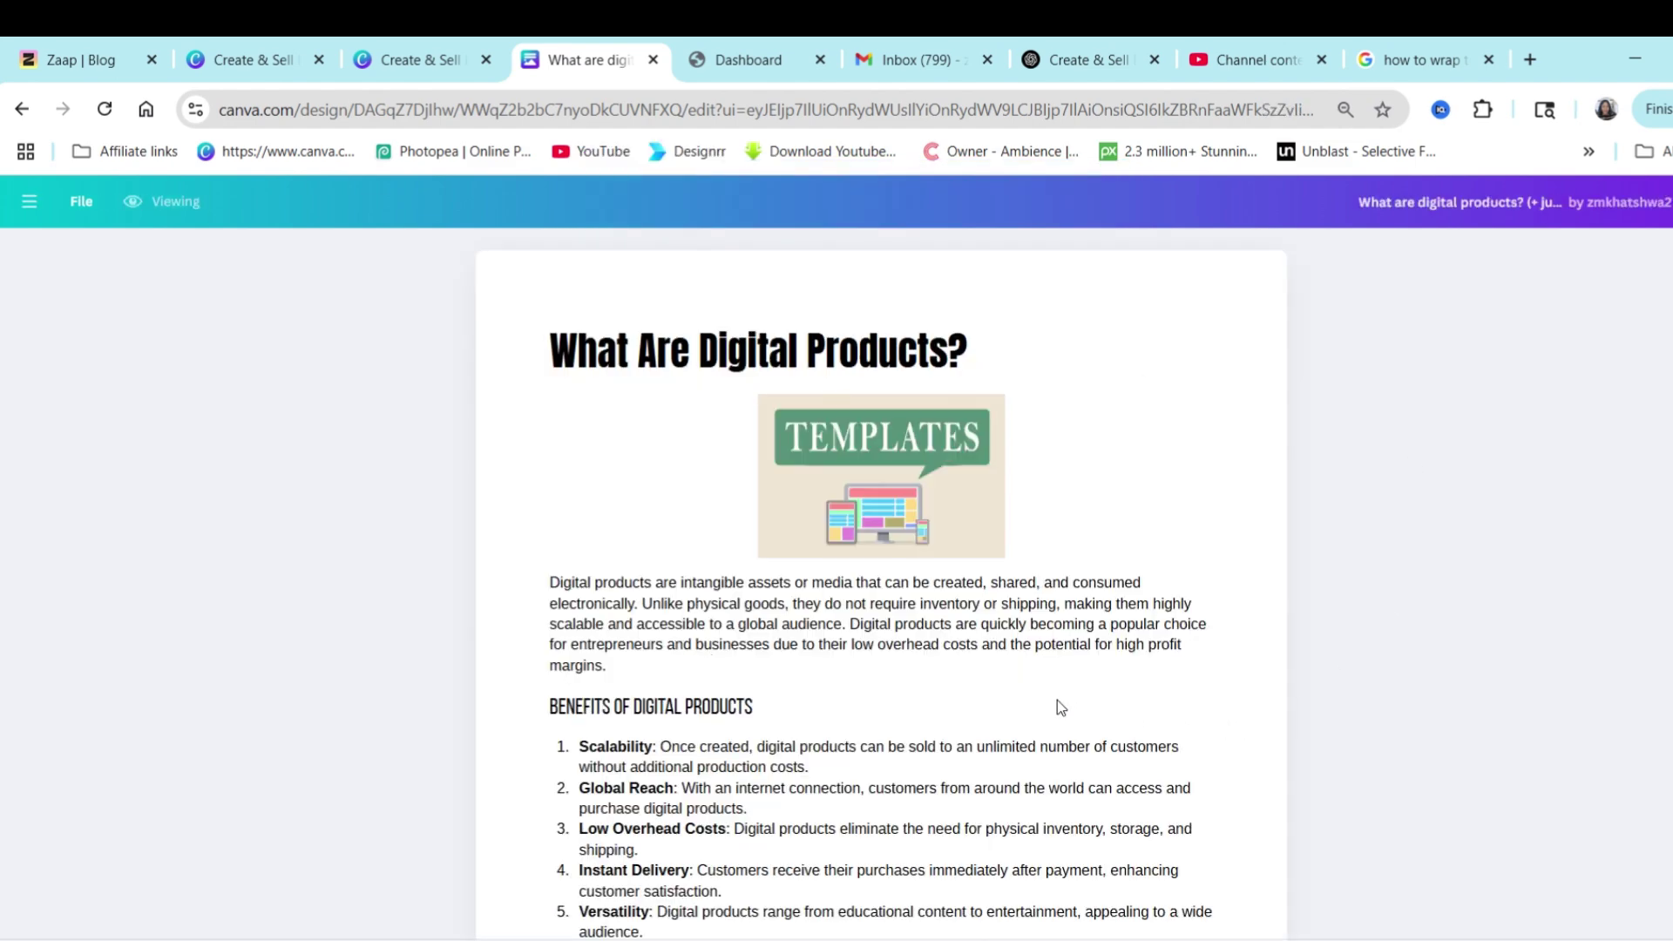
scroll(1046, 698, "down", 1)
scroll(1046, 737, "down", 6)
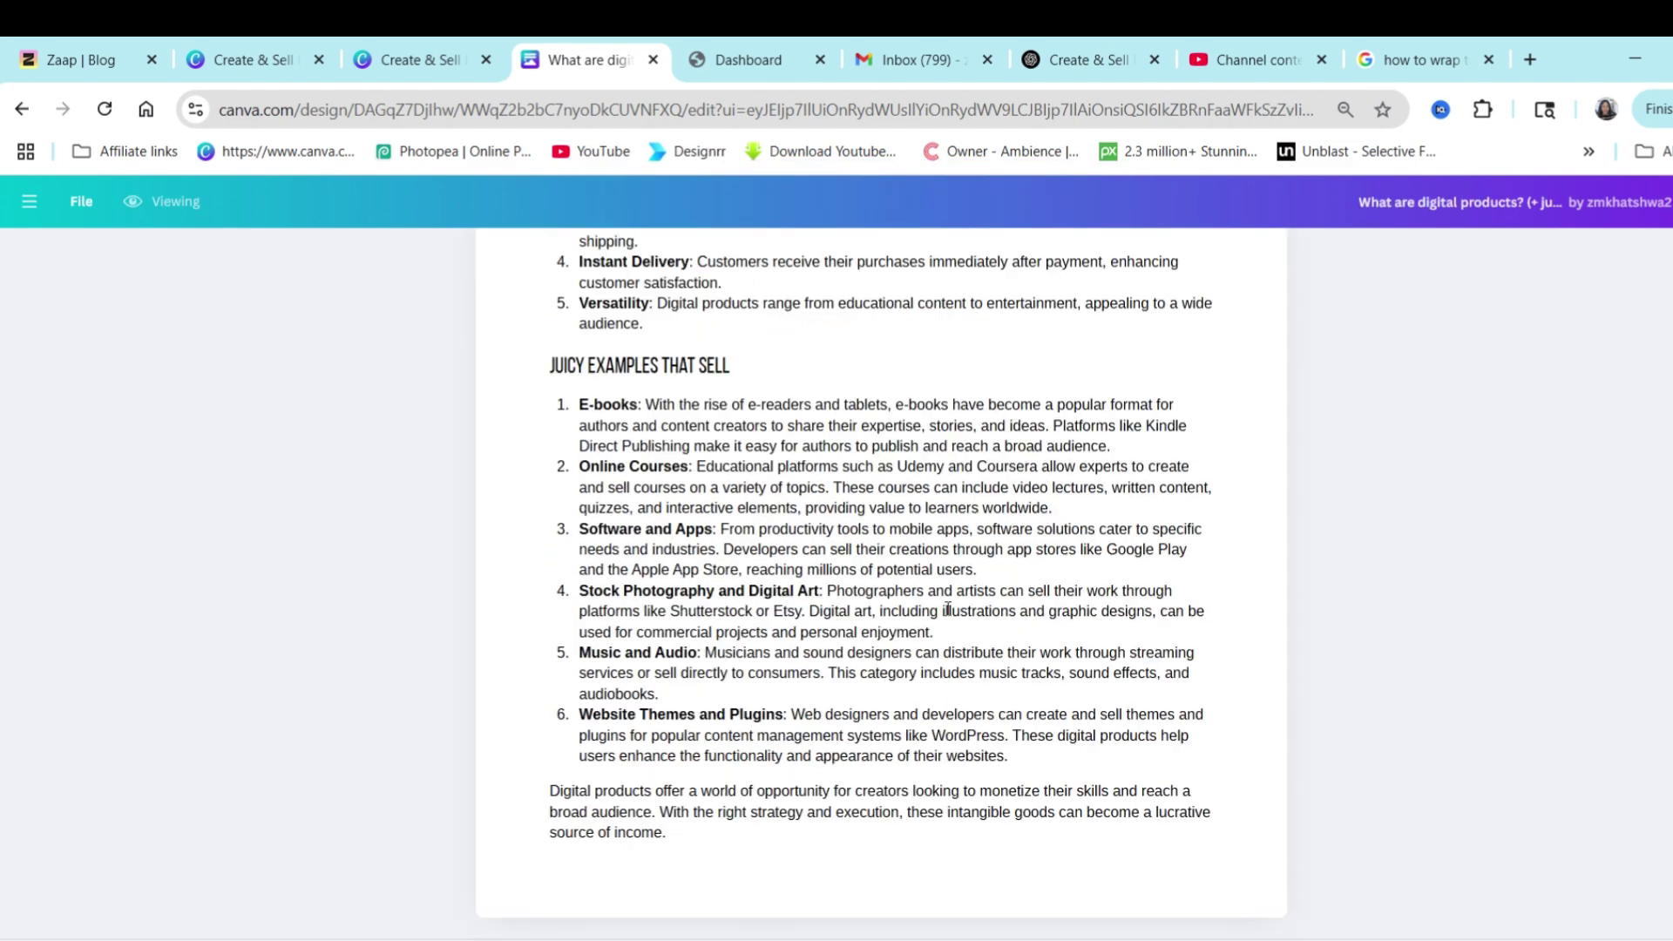
scroll(1062, 649, "up", 7)
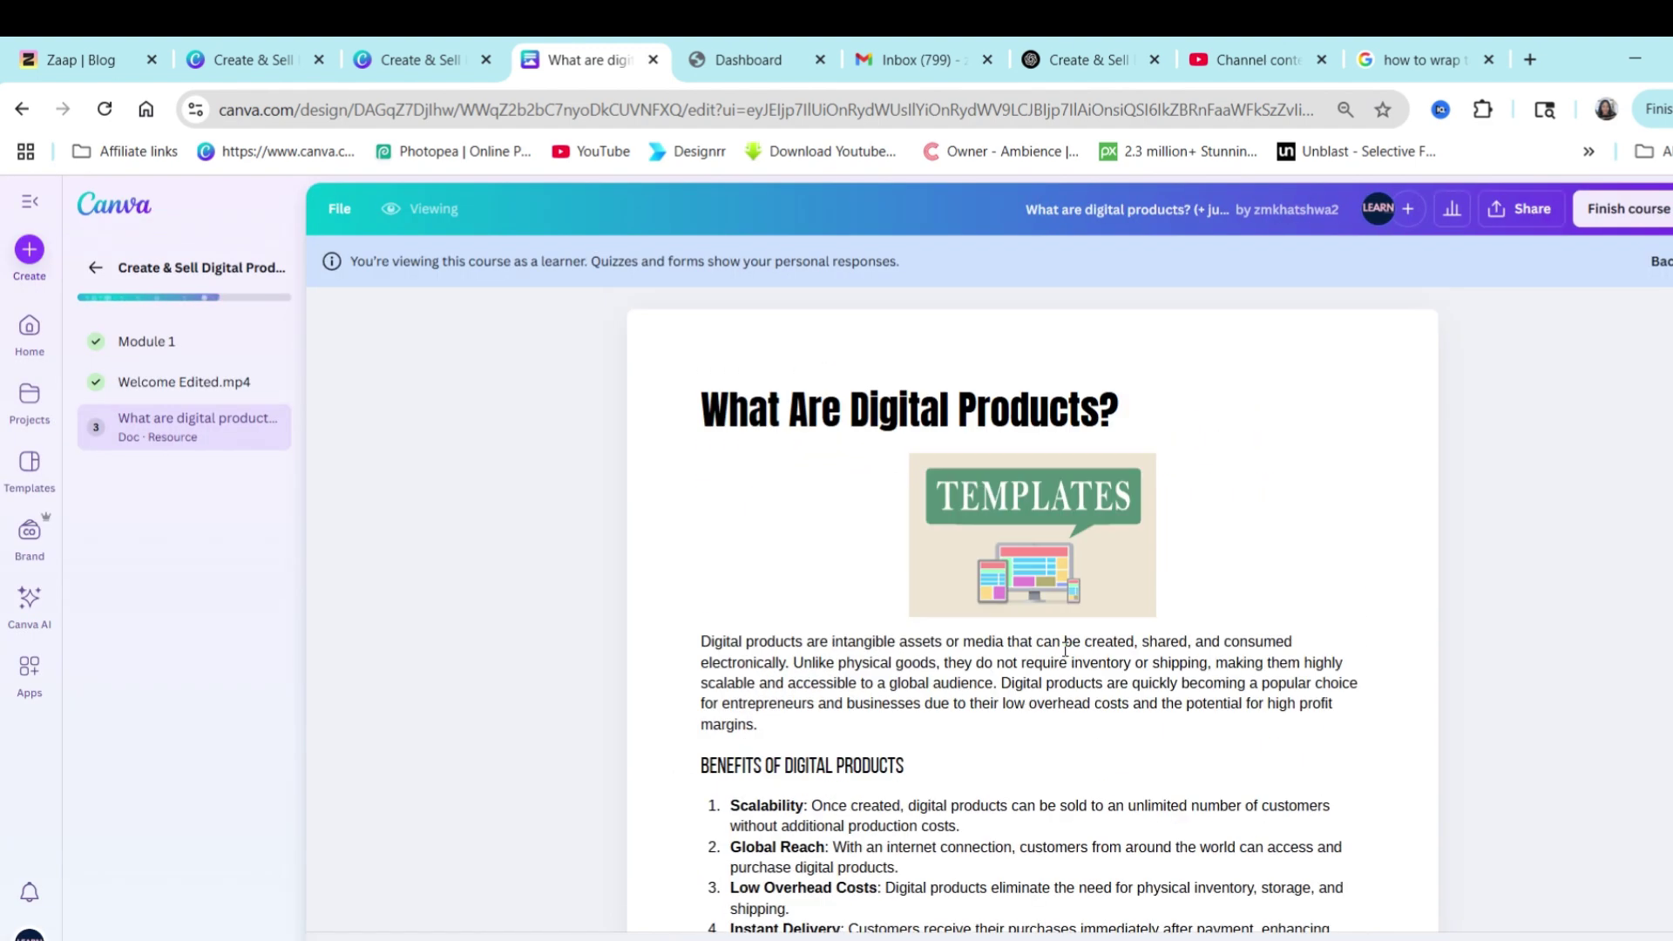
left_click(94, 267)
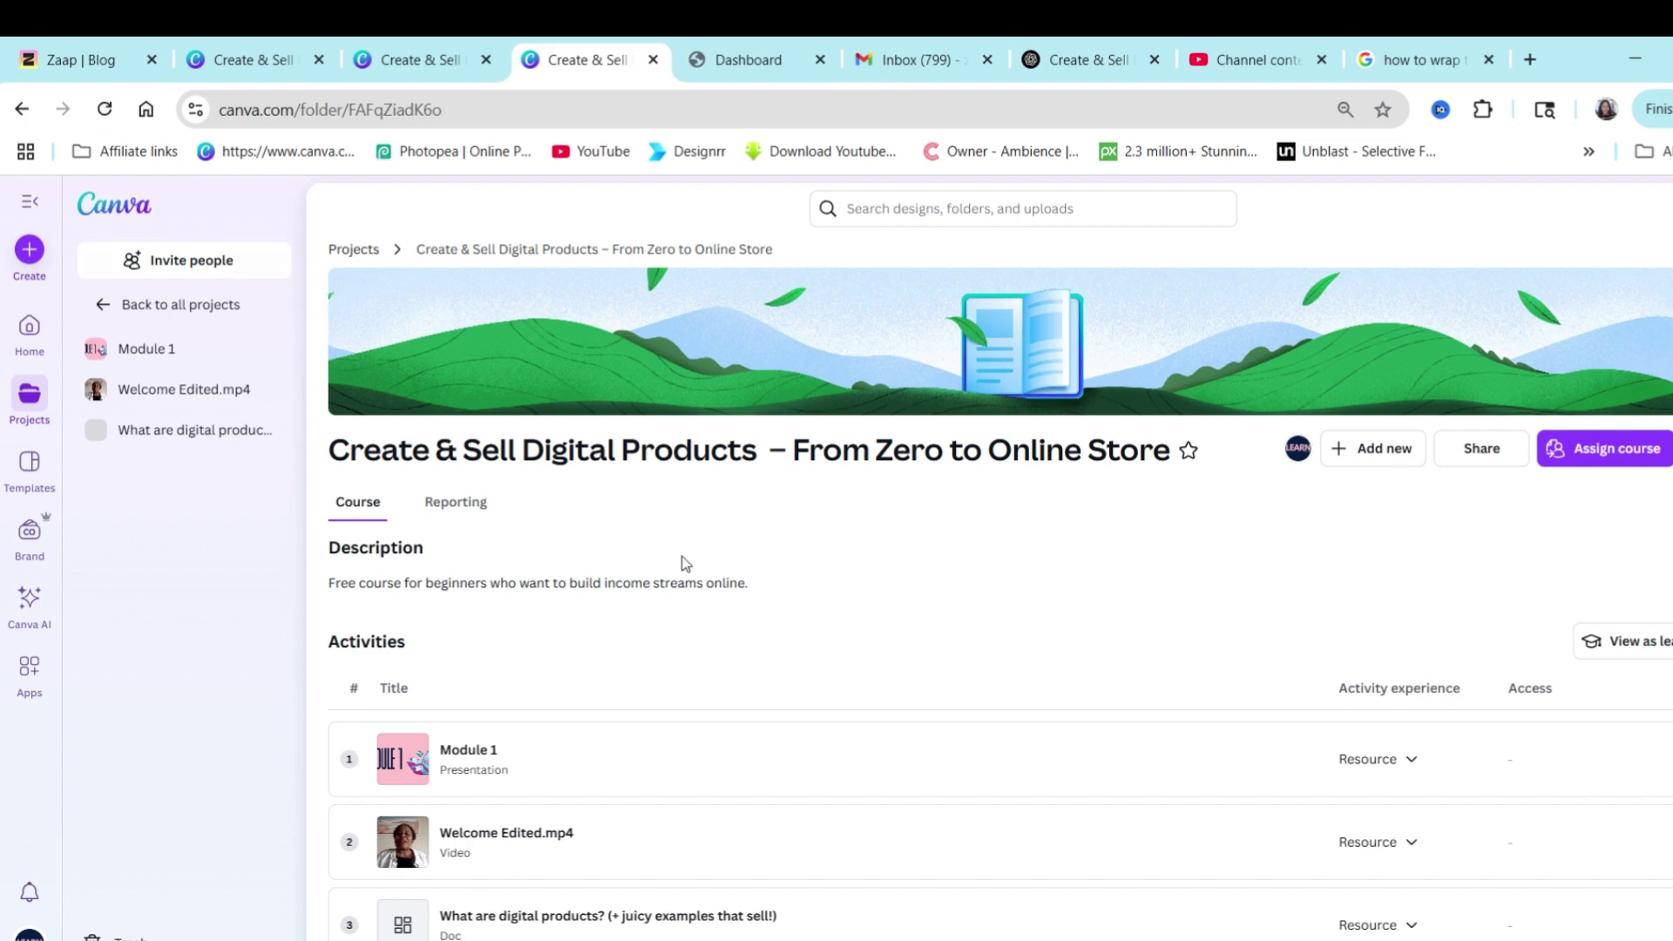
Assign the course by creating a new group named 'Digital Products Course'.
scroll(1081, 930, "down", 4)
scroll(1176, 488, "up", 4)
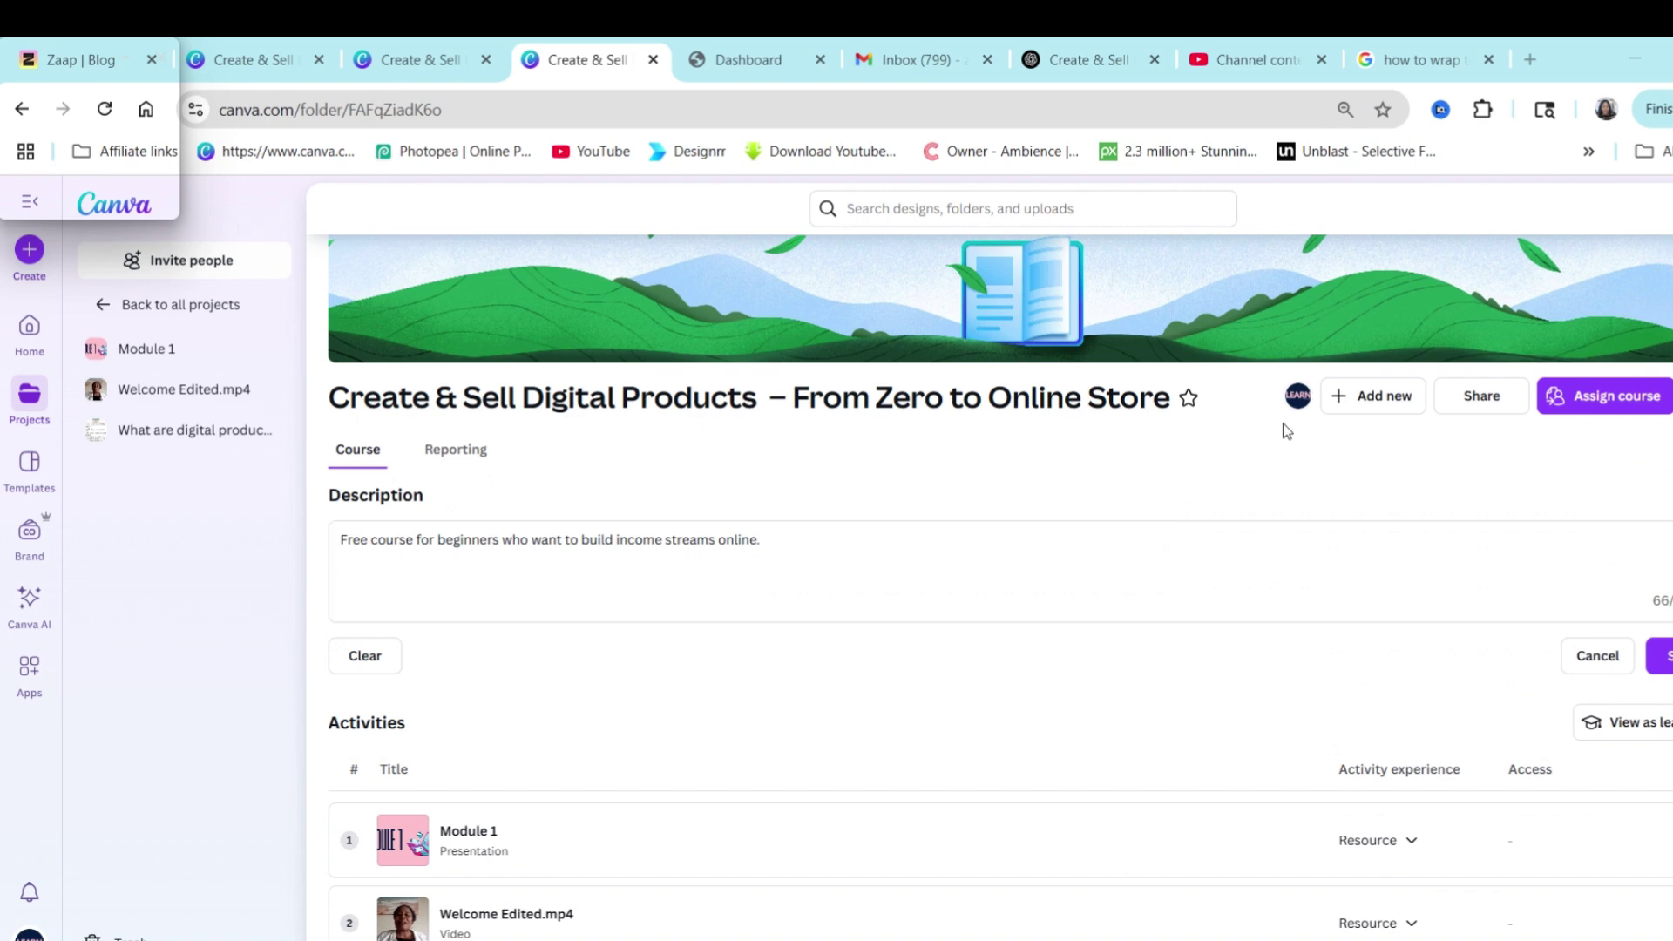
left_click(1594, 403)
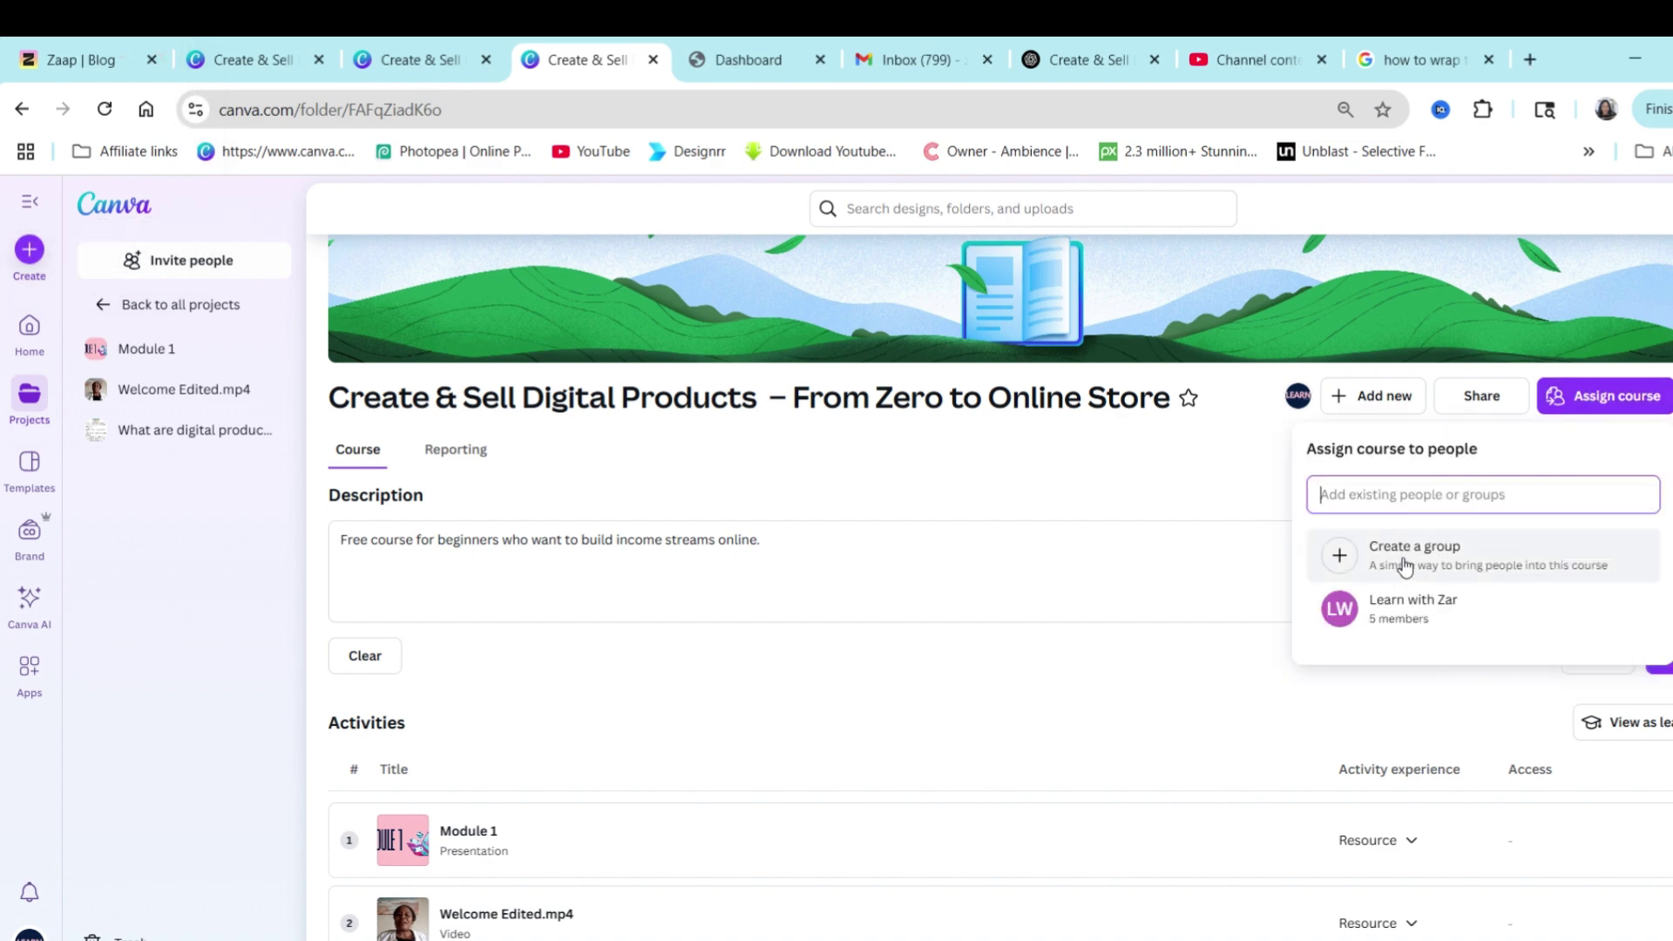
left_click(1405, 567)
type("Digital Pro")
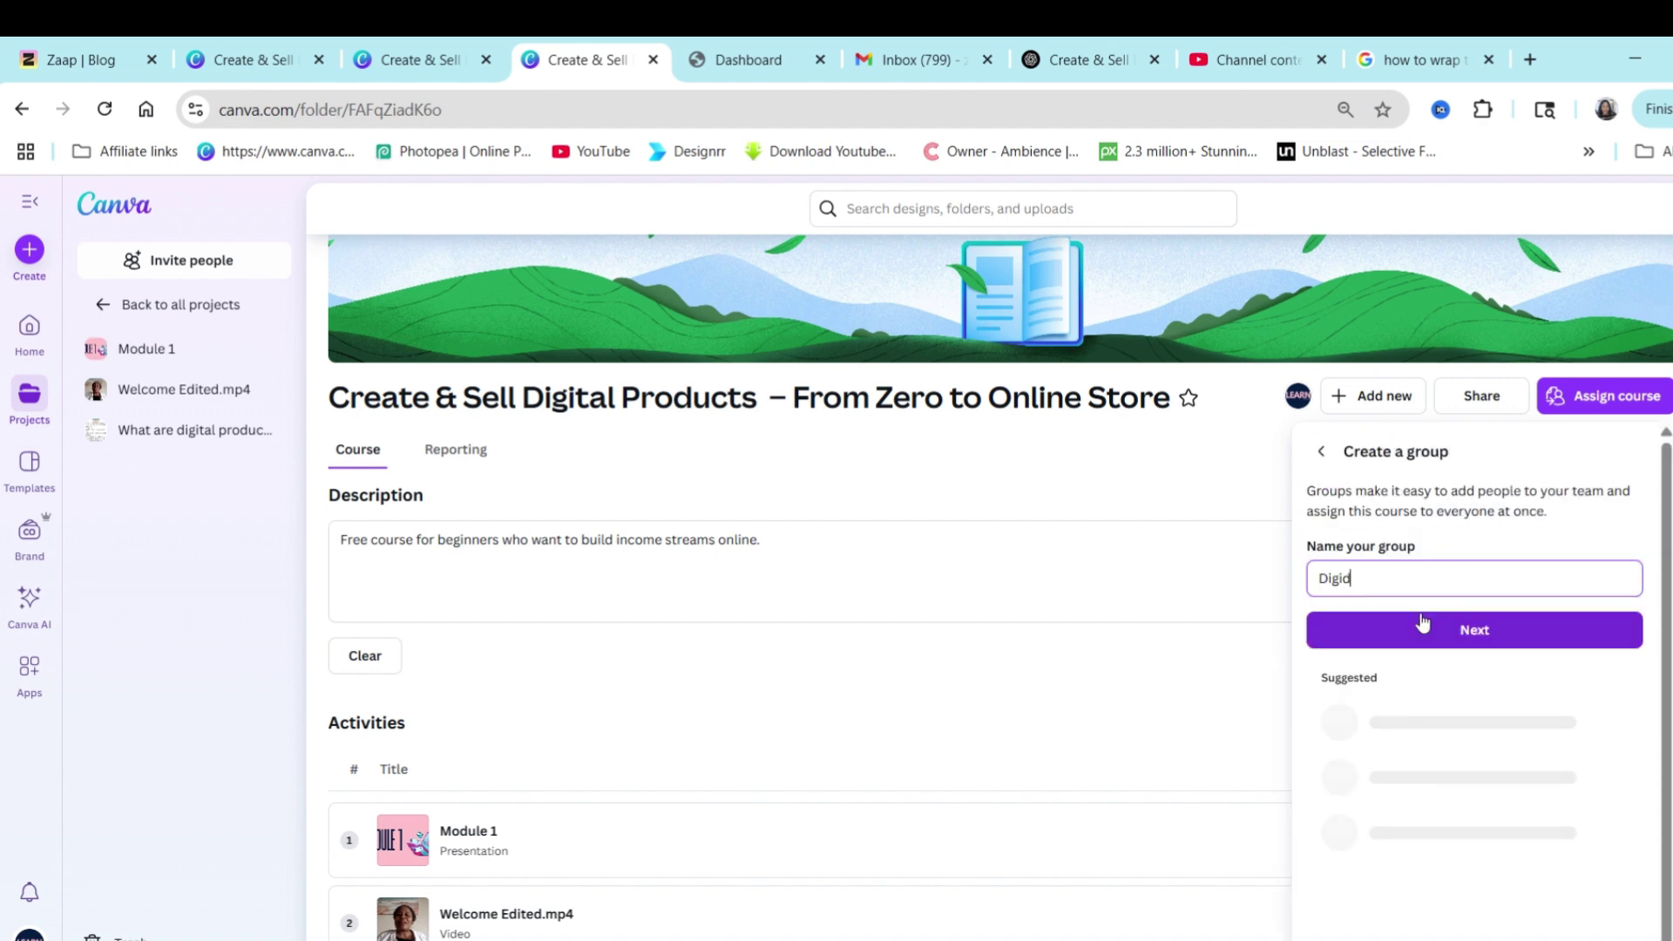
type("ducts Course")
left_click(1475, 644)
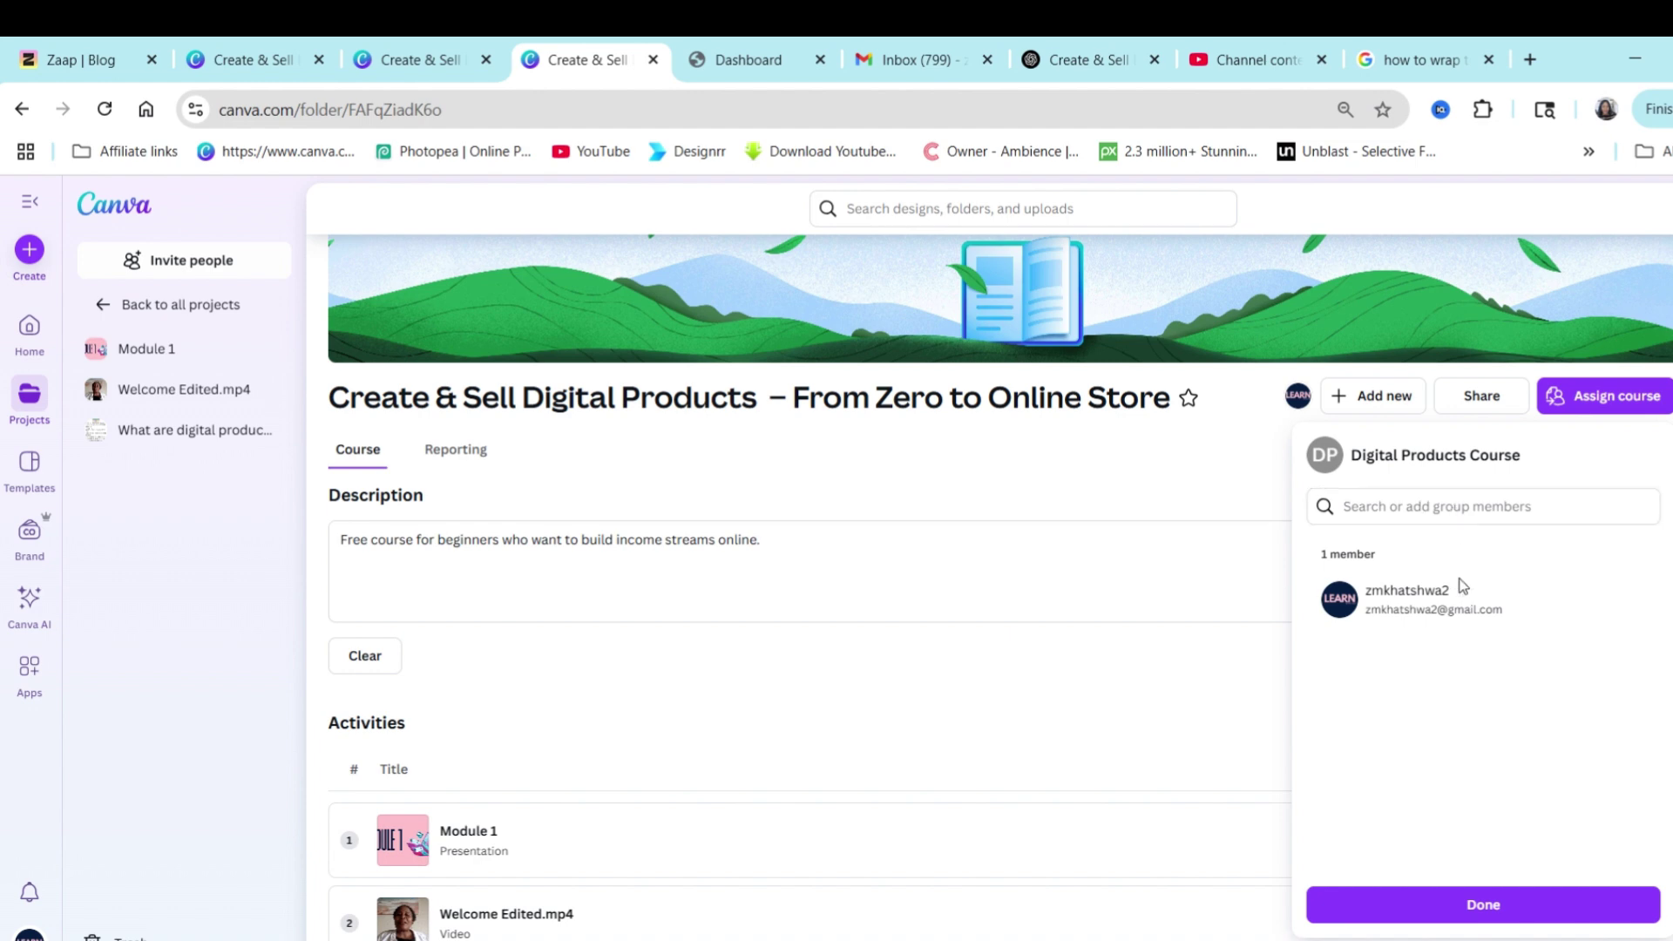
Close the group's member panel and open a new browser tab for the team settings.
left_click(1389, 515)
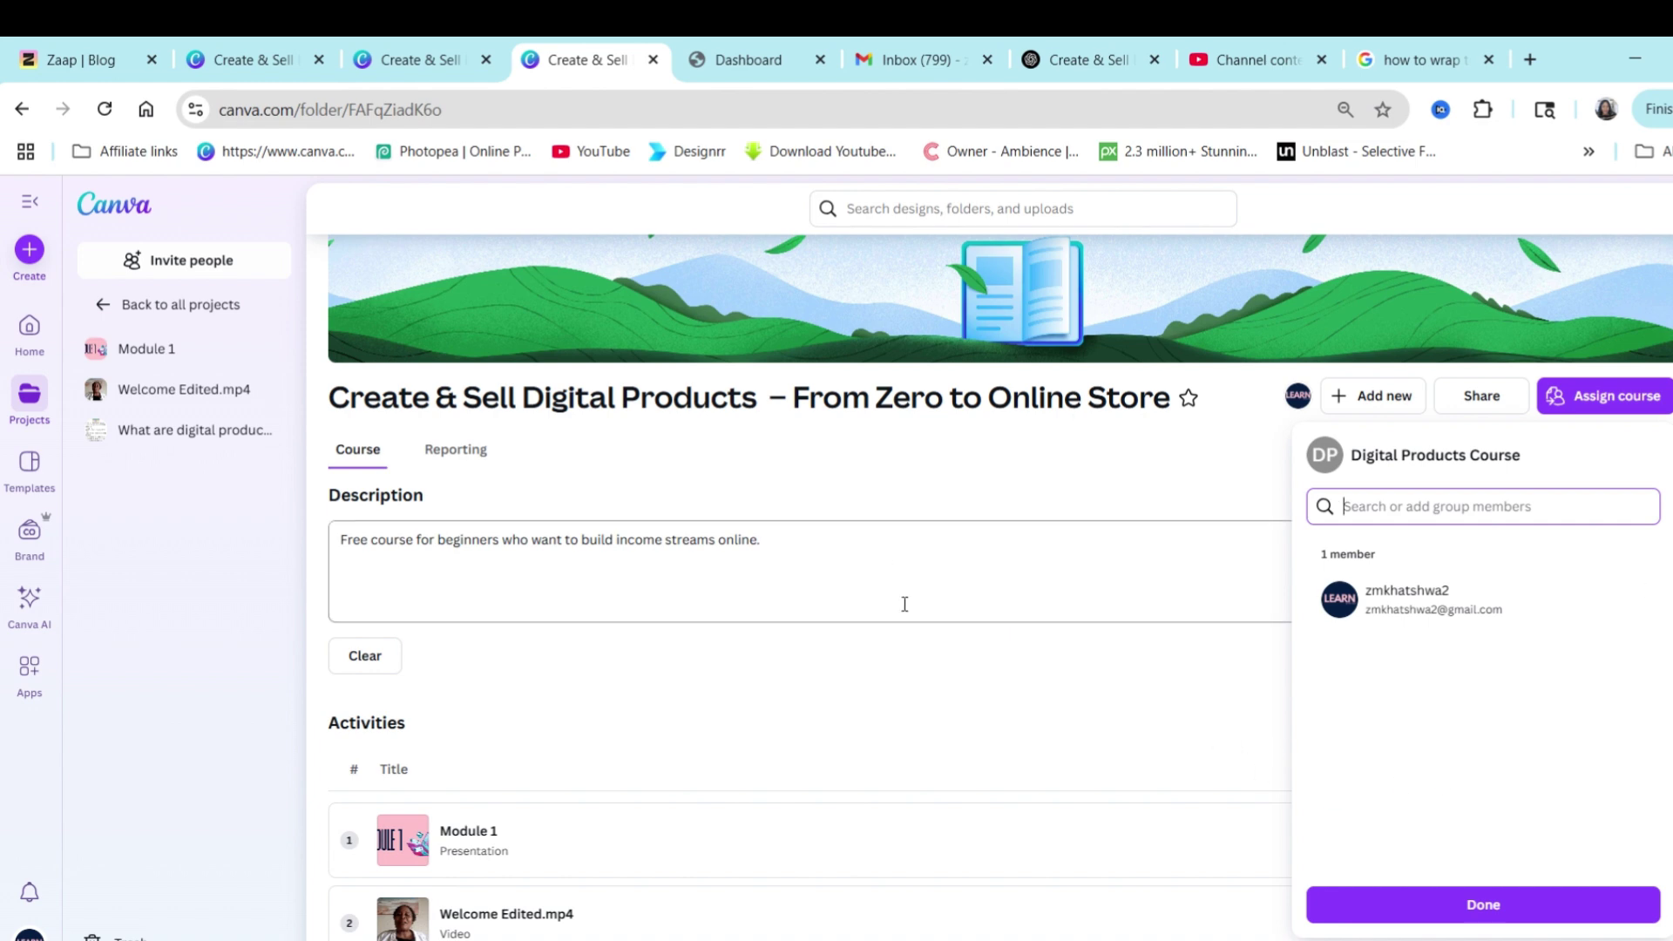
left_click(1108, 463)
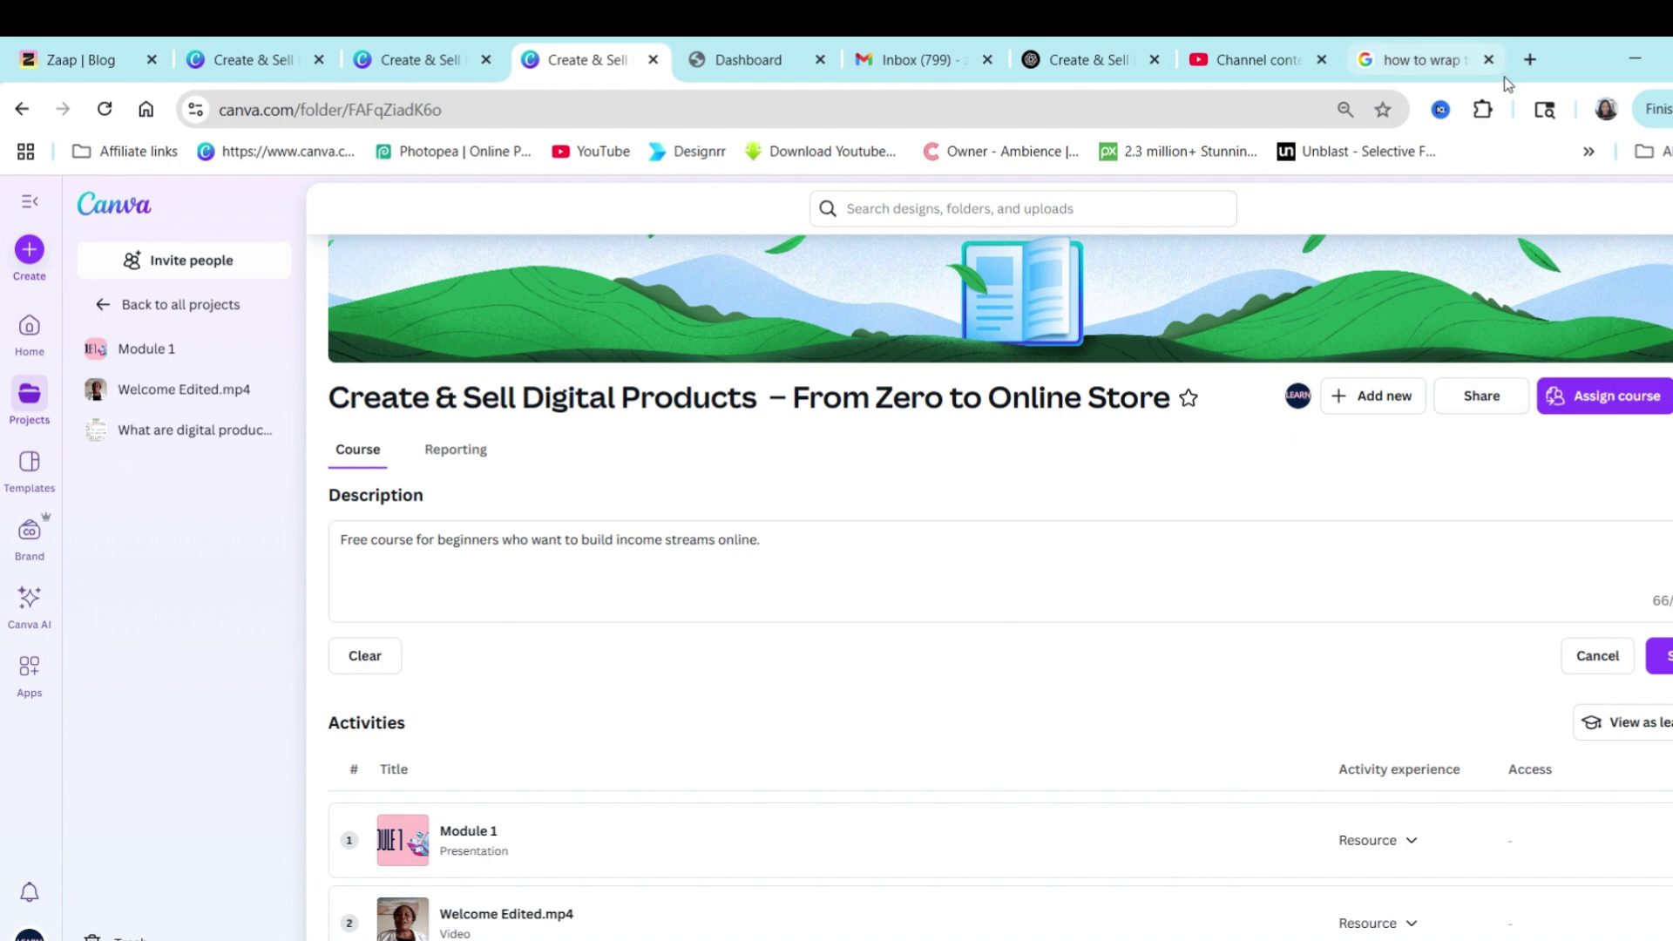
left_click(1531, 60)
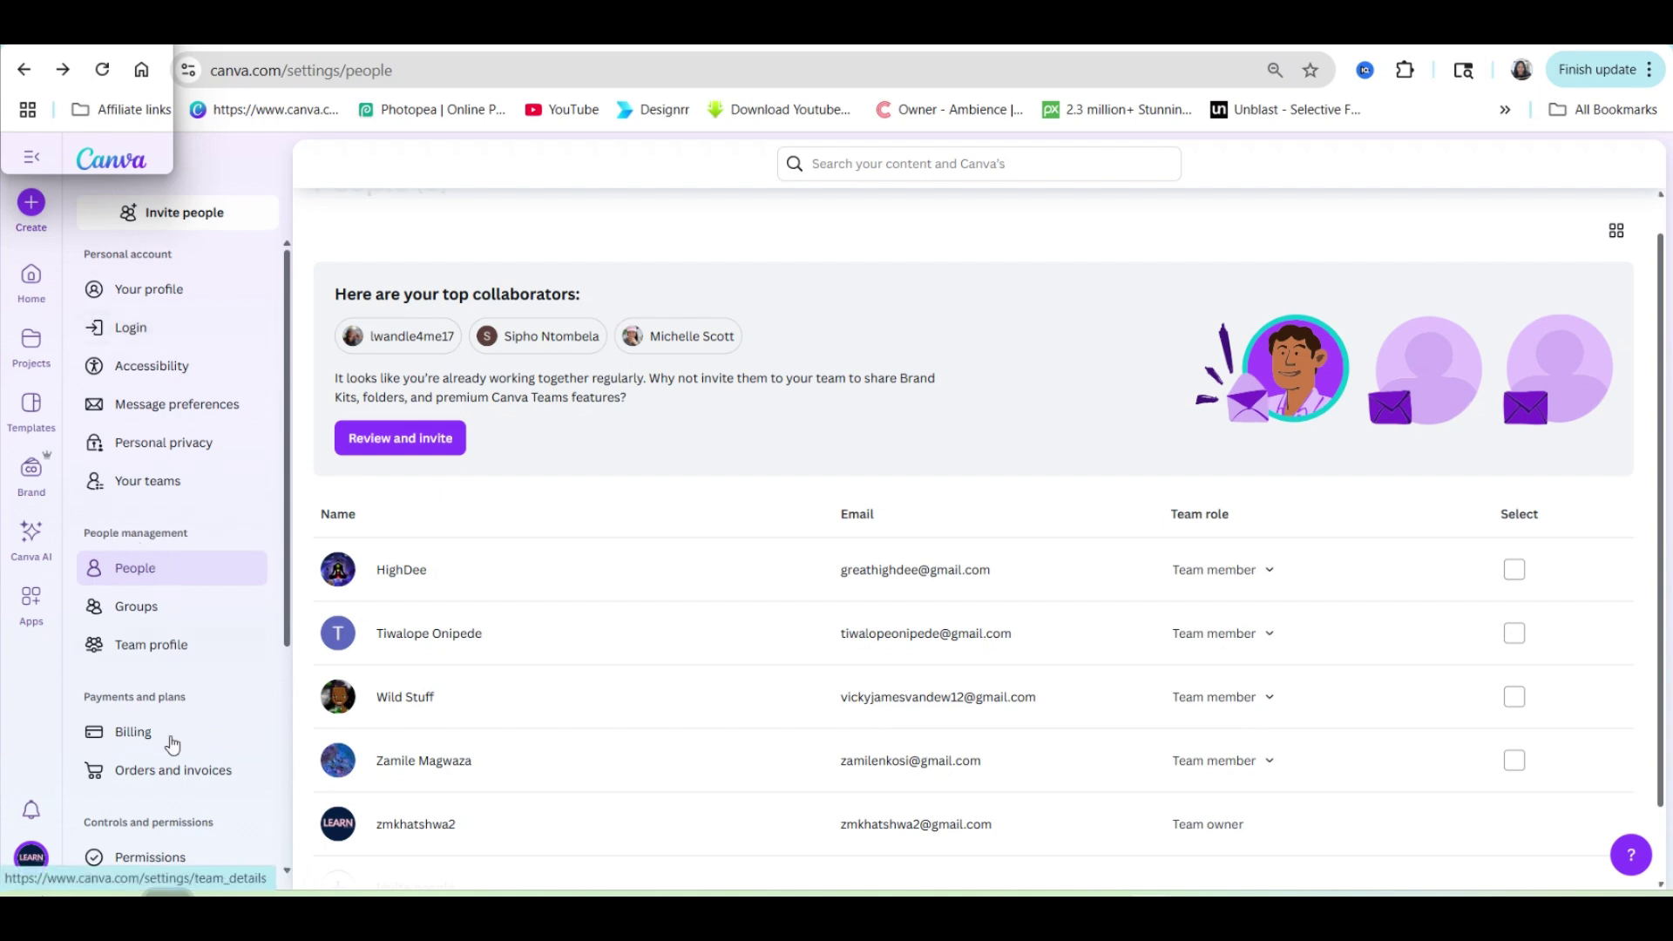
Open the Digital Products Course group under Groups and enter the student's e-mail in Add people.
left_click(137, 610)
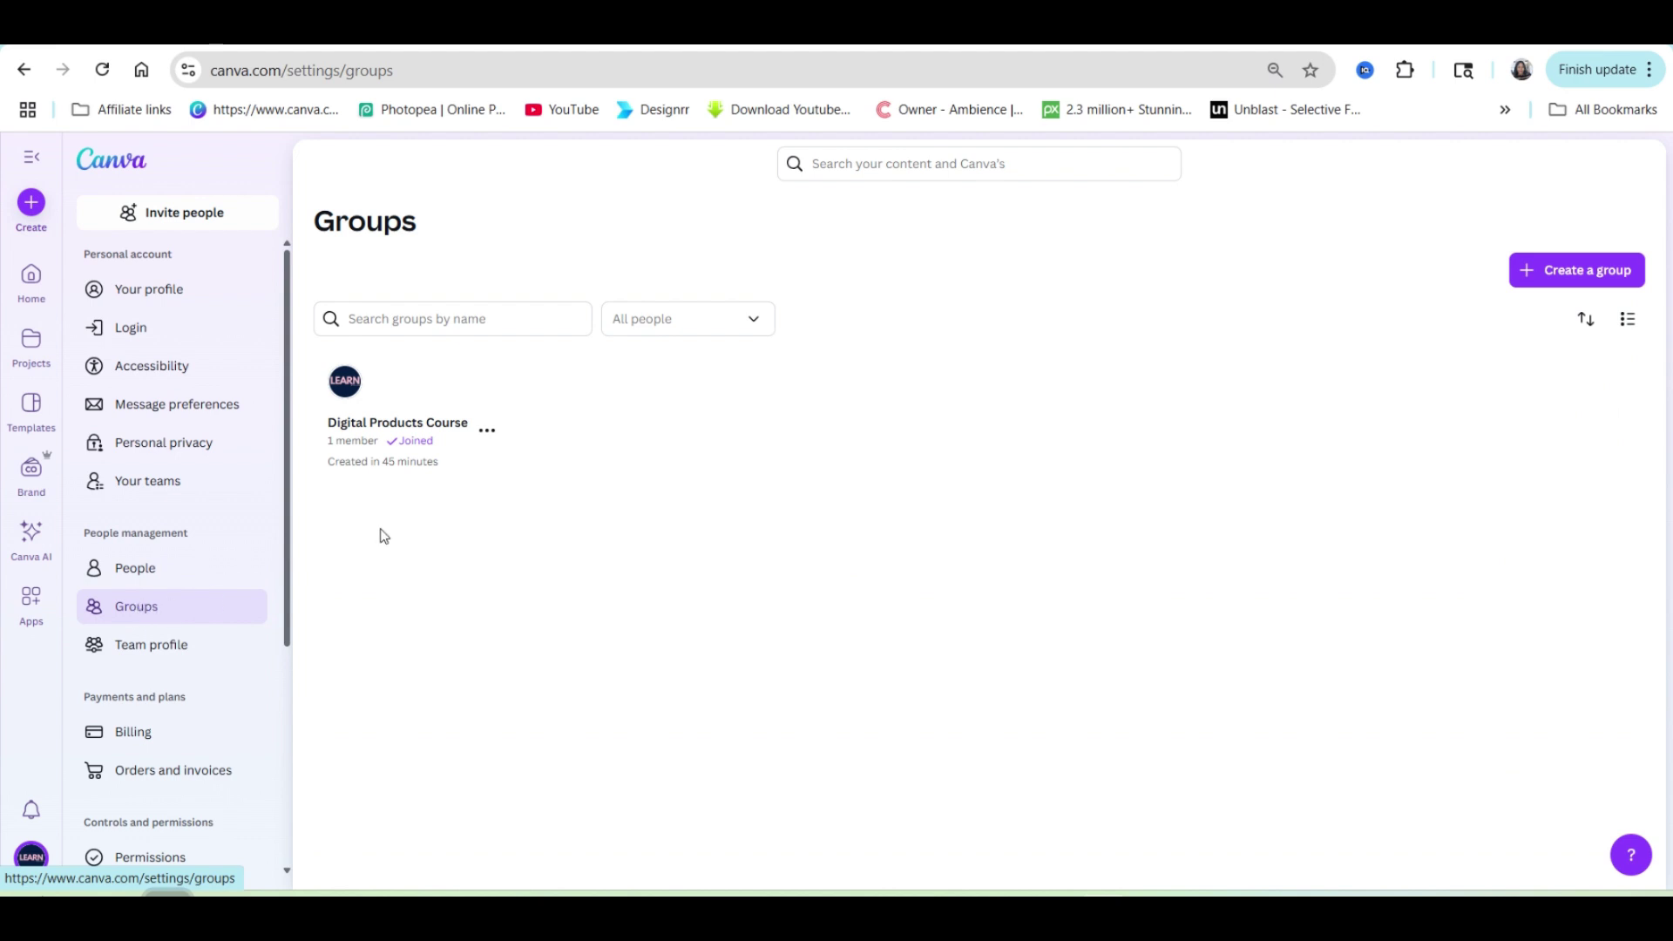
left_click(439, 448)
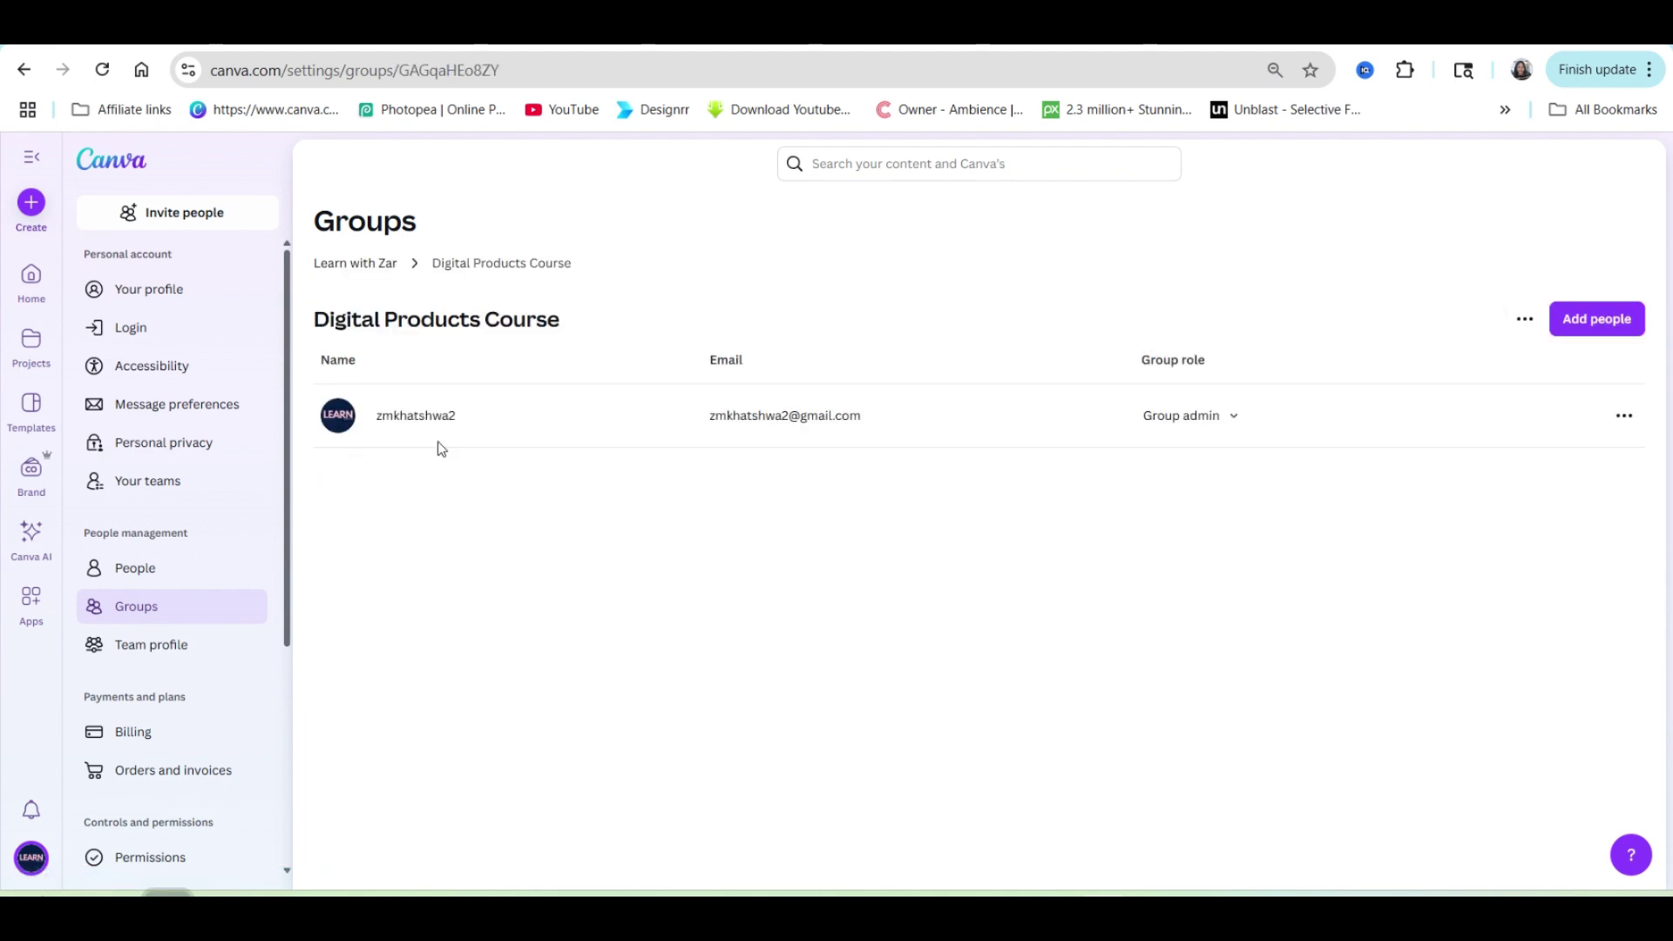
left_click(1612, 321)
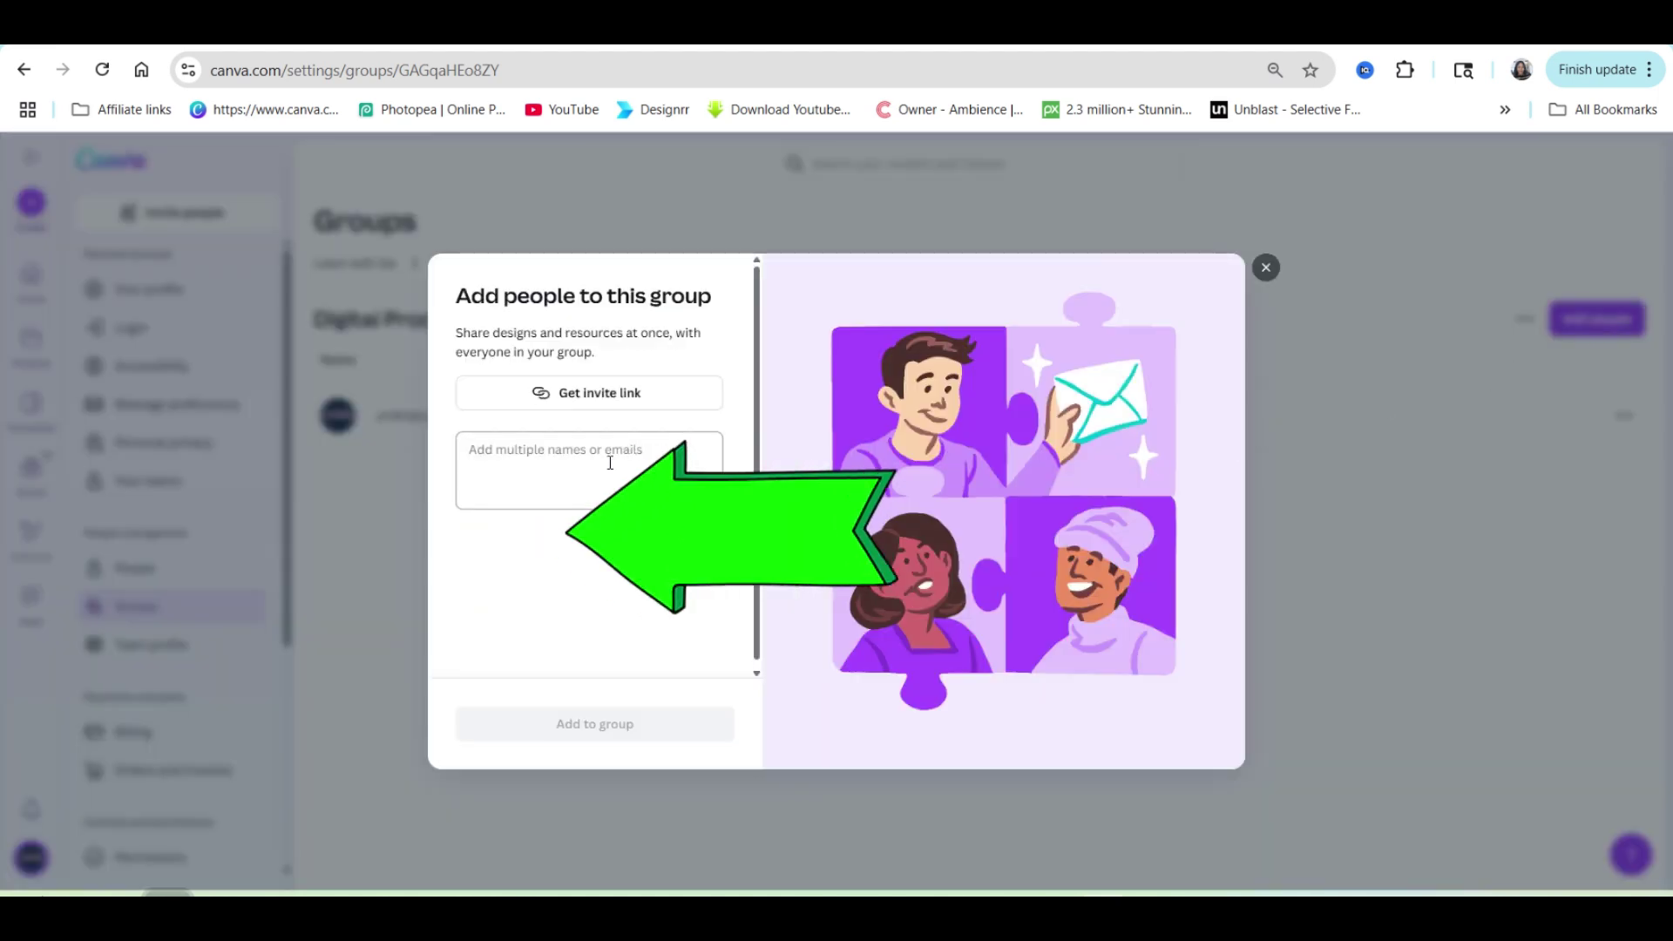
left_click(480, 464)
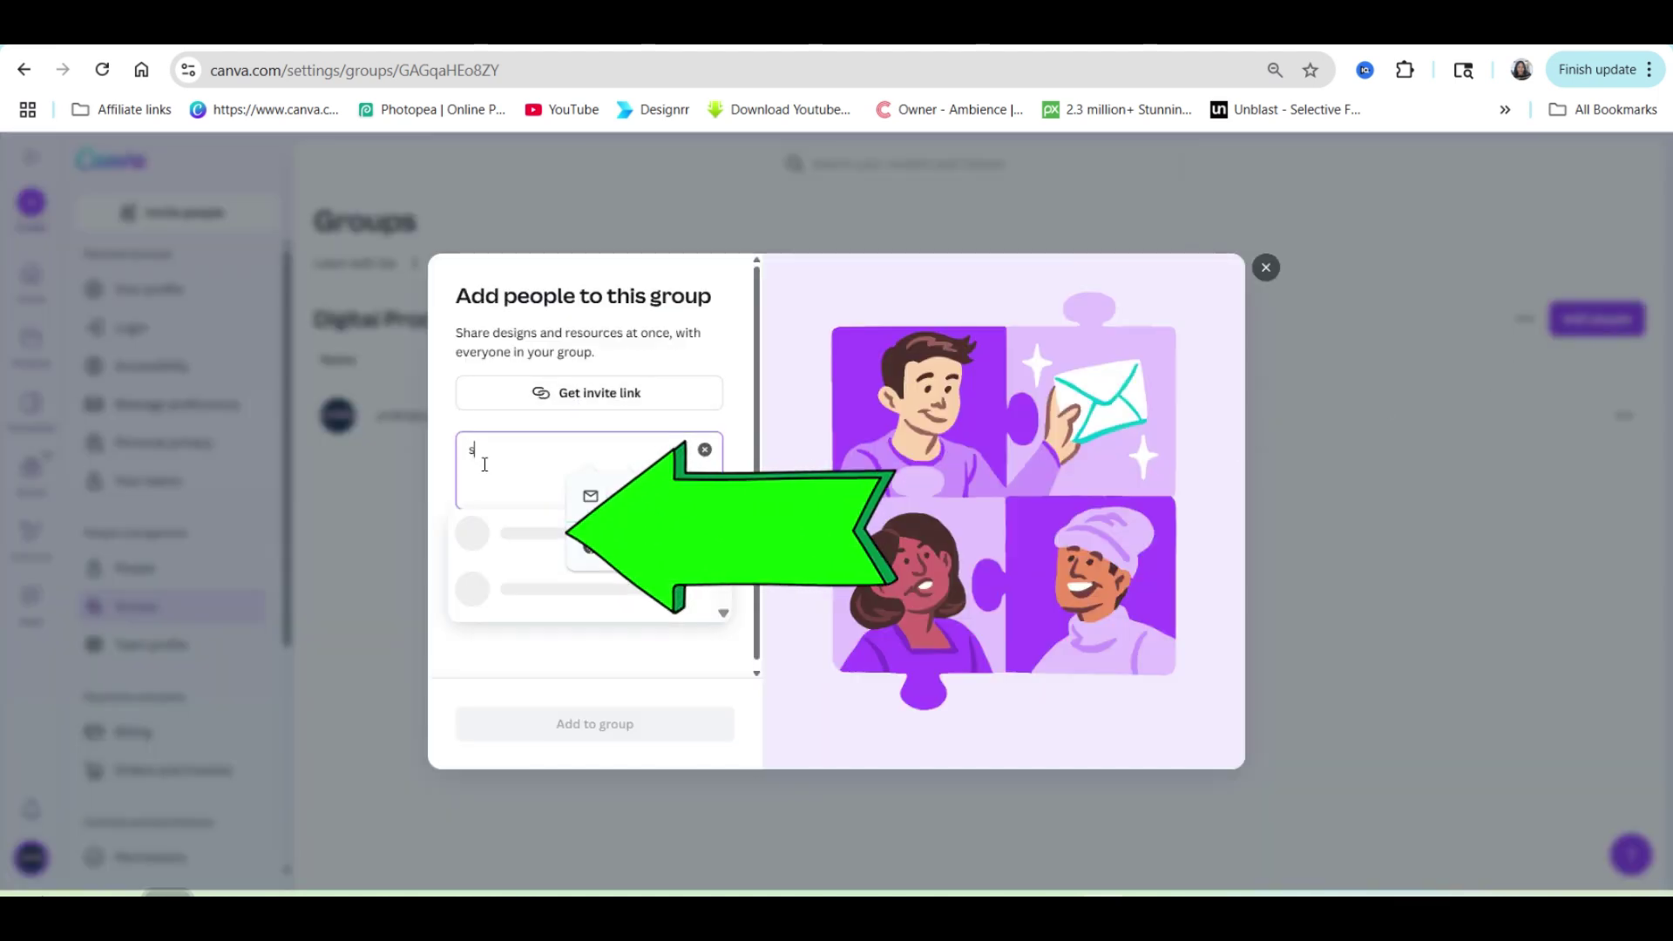
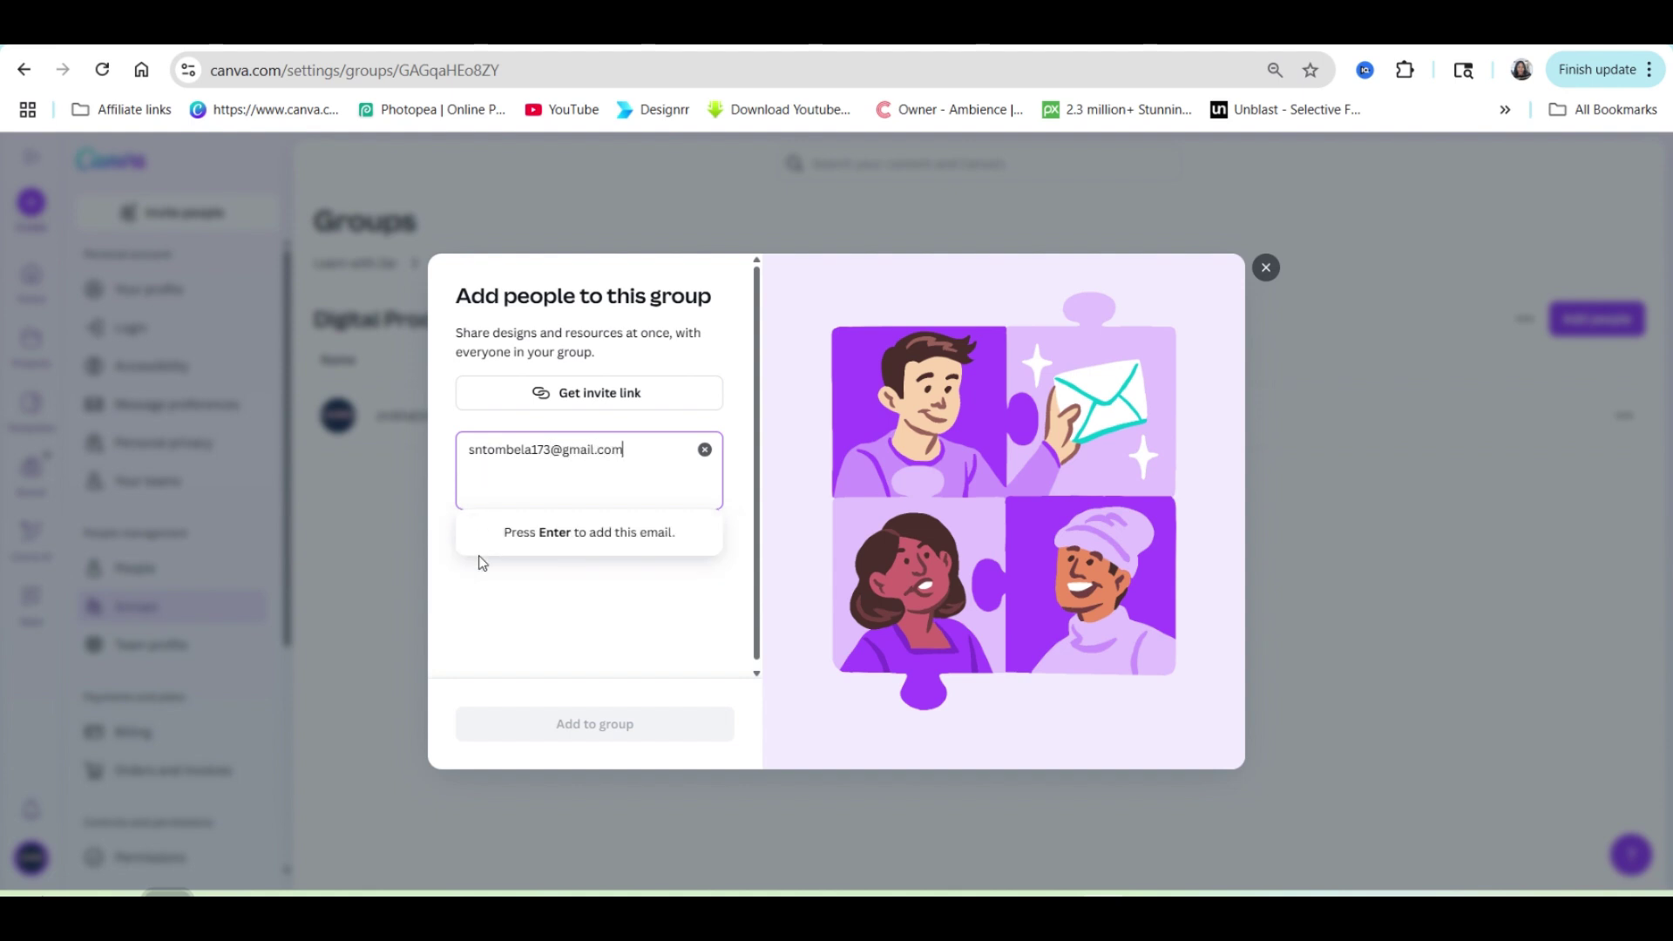
Confirm the student's e-mail as an invitee and review the US$14.69 extra billing notice.
key("Return")
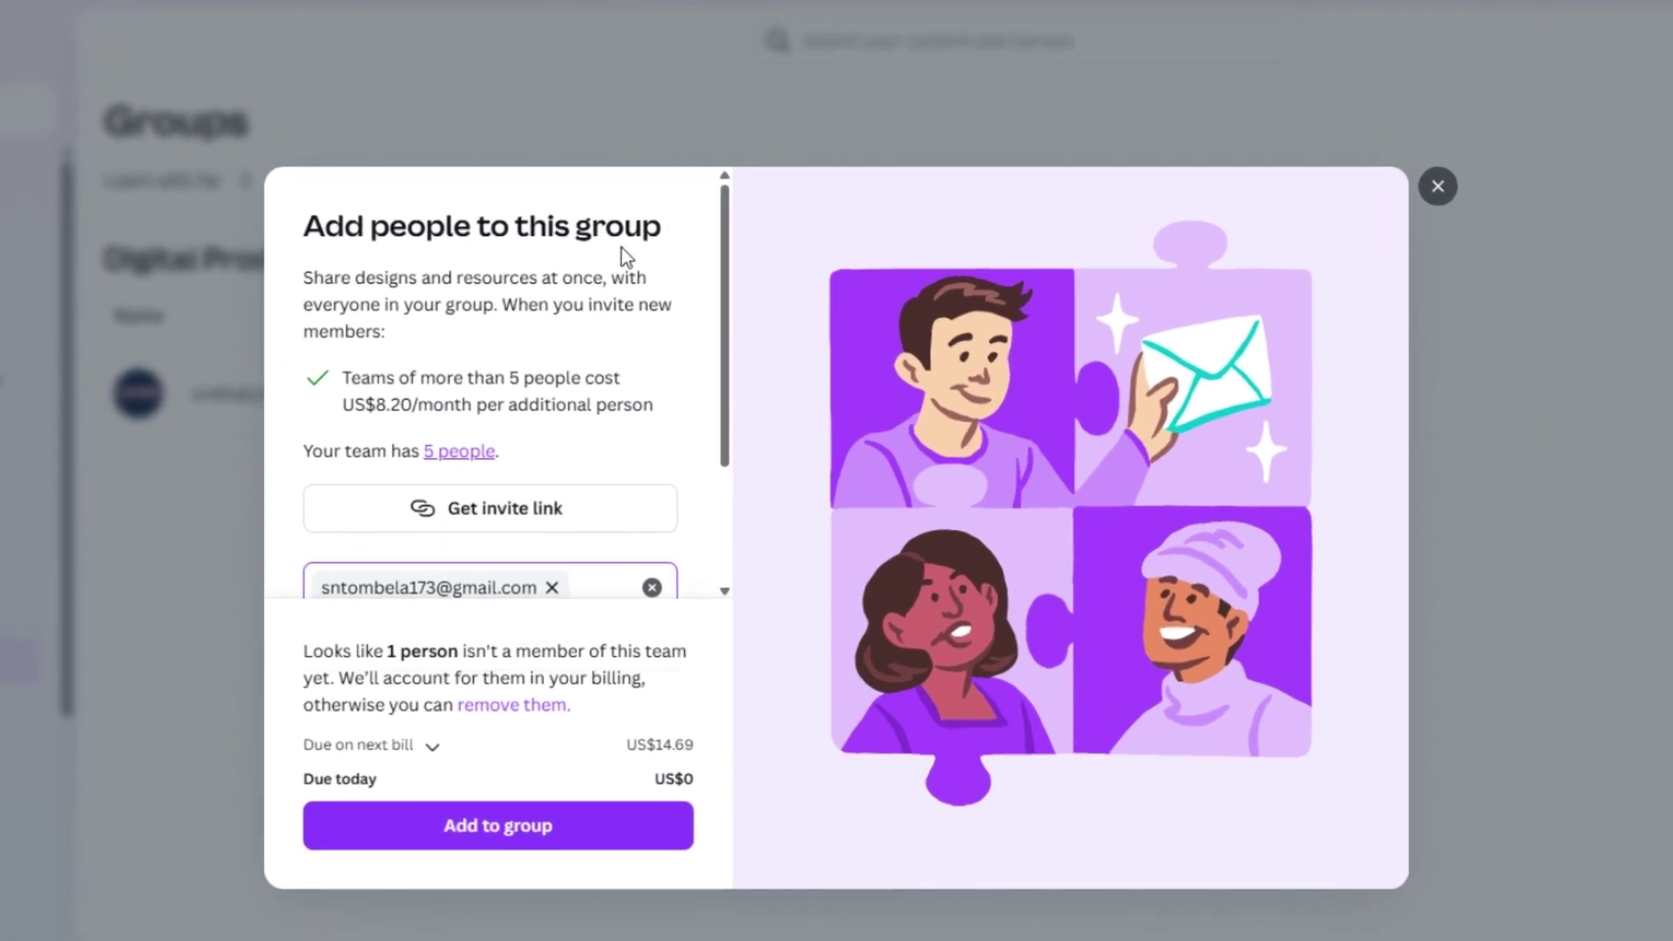
scroll(453, 332, "down", 1)
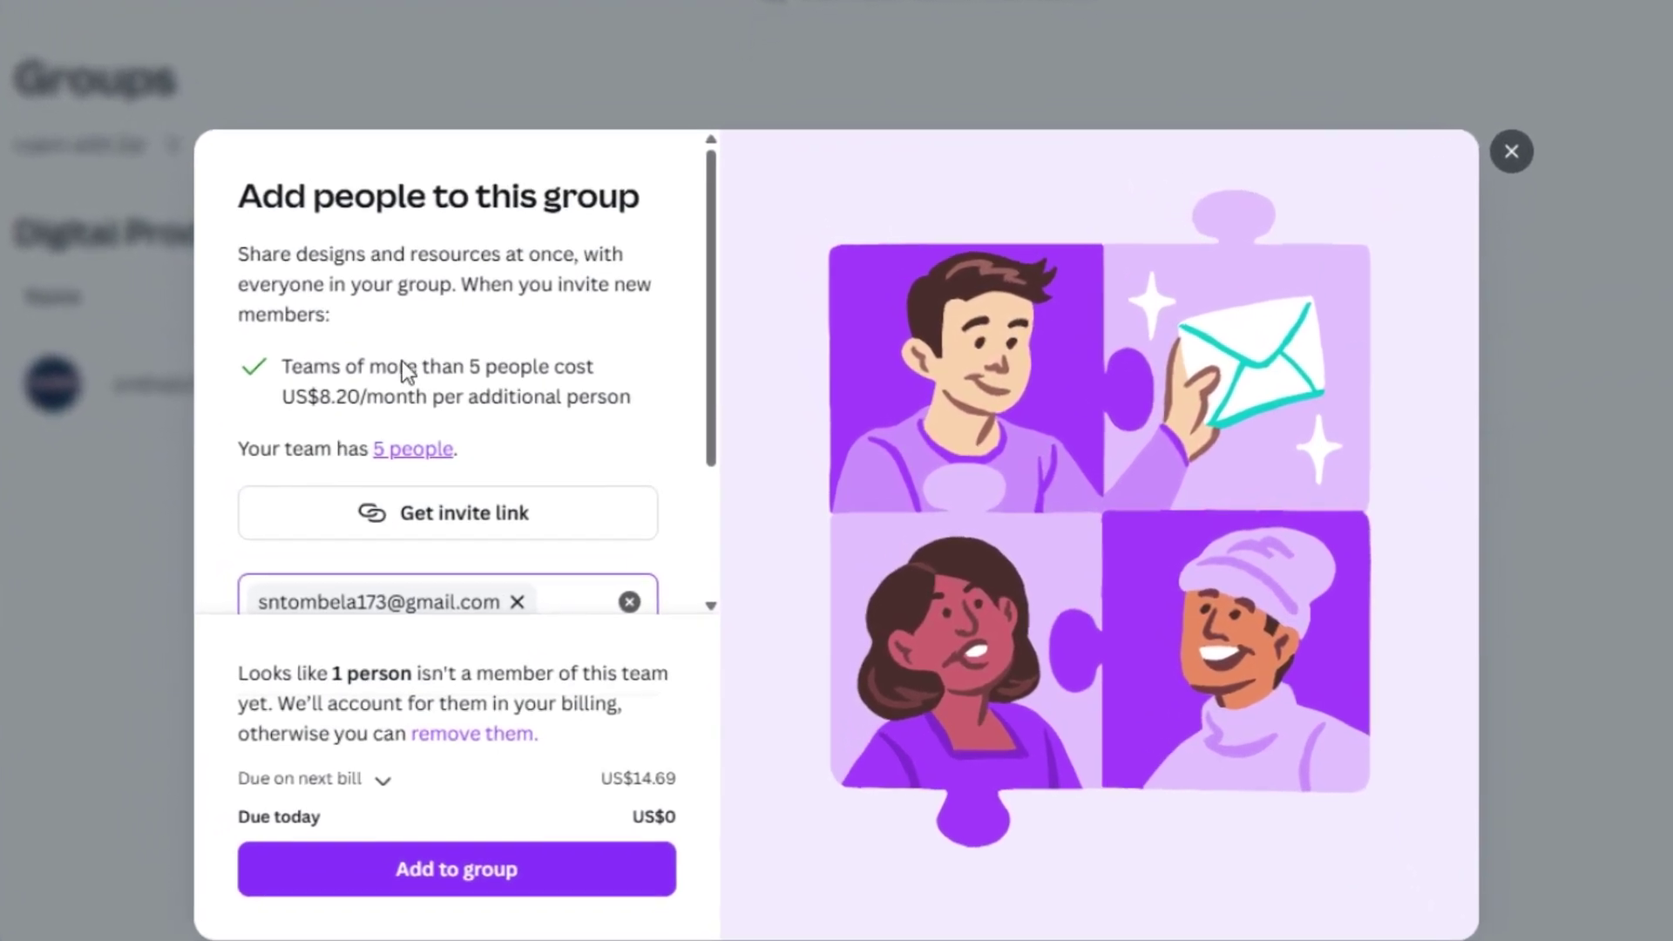
scroll(290, 363, "down", 1)
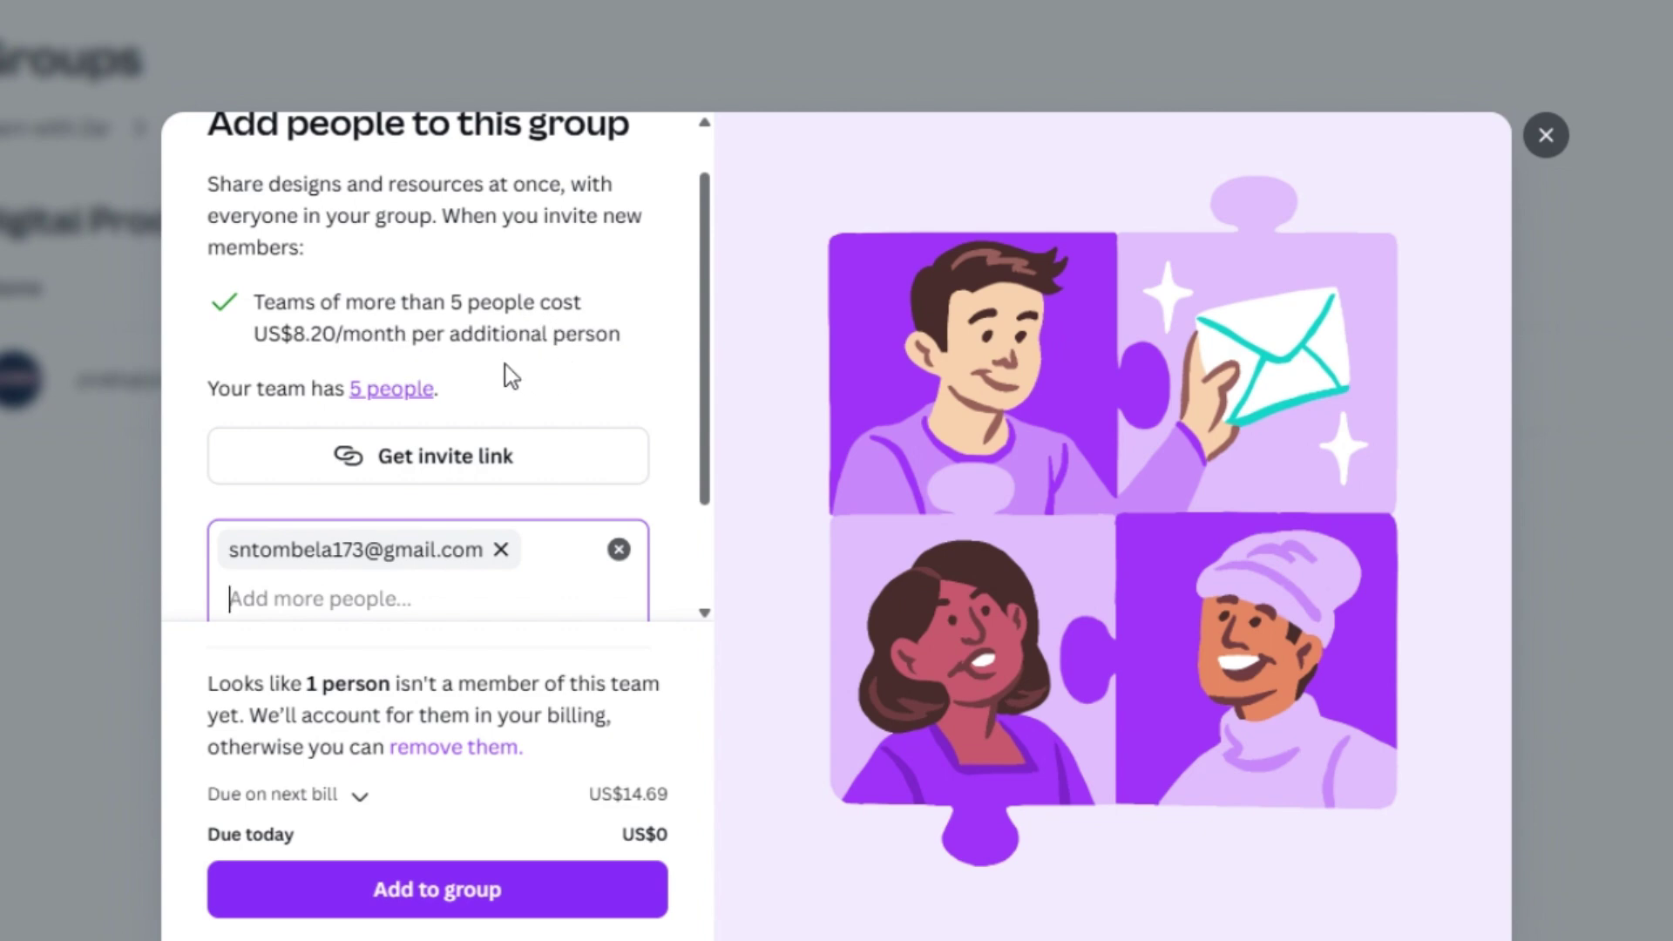
scroll(422, 373, "down", 1)
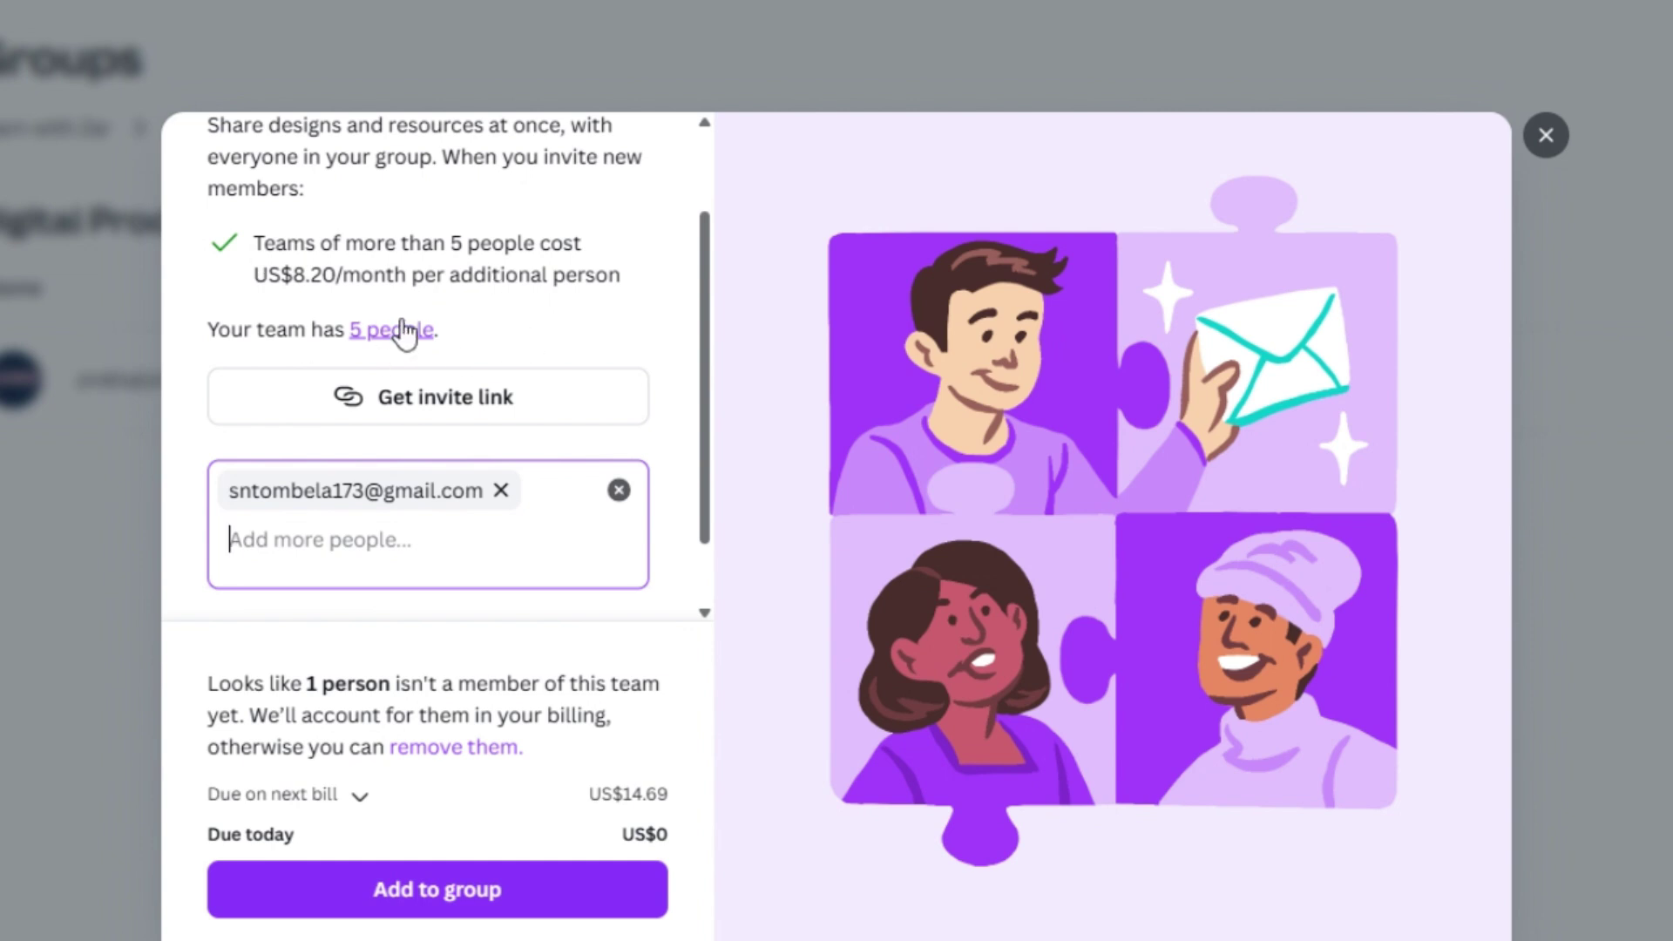
scroll(305, 449, "down", 1)
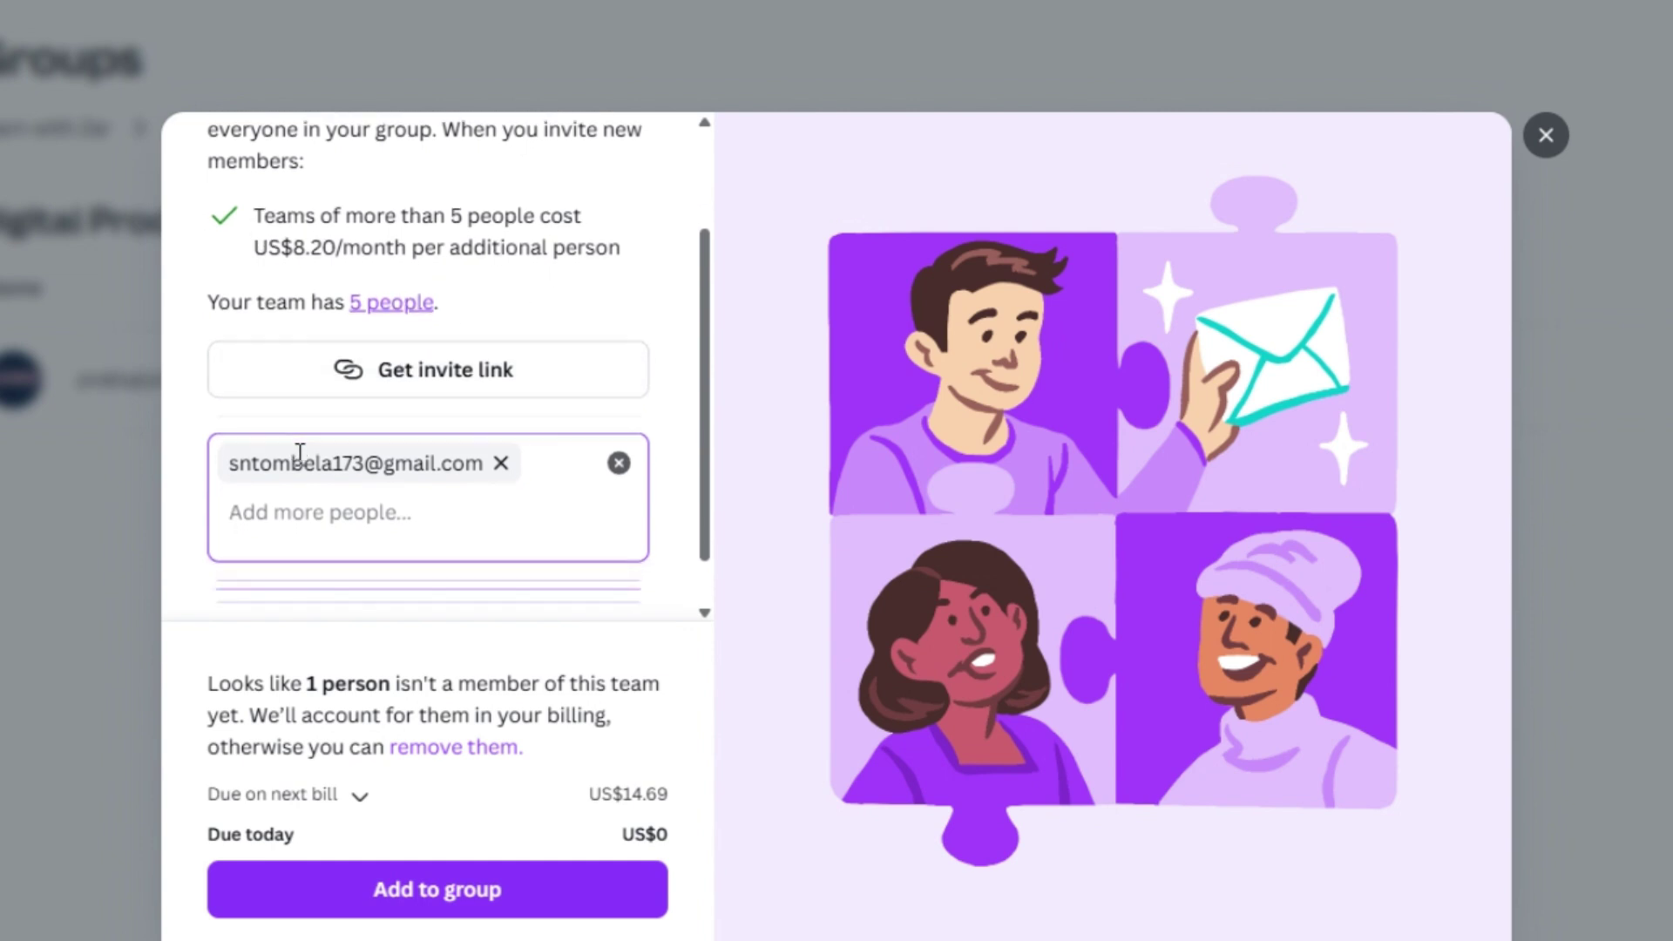
scroll(300, 453, "down", 1)
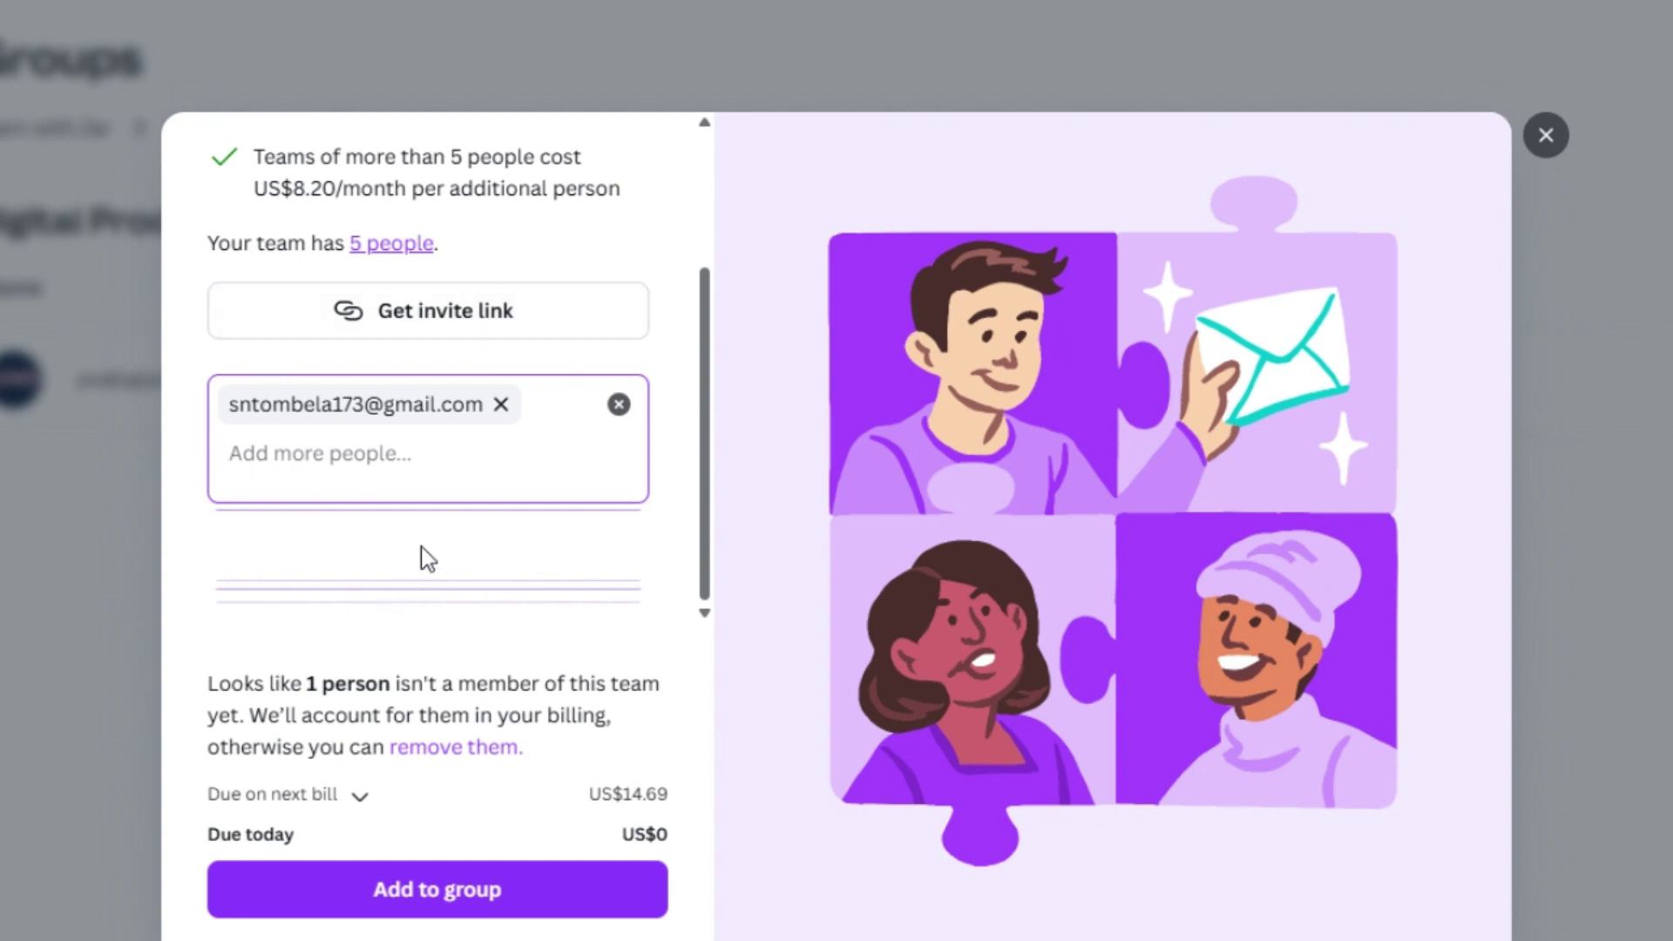
scroll(458, 592, "up", 2)
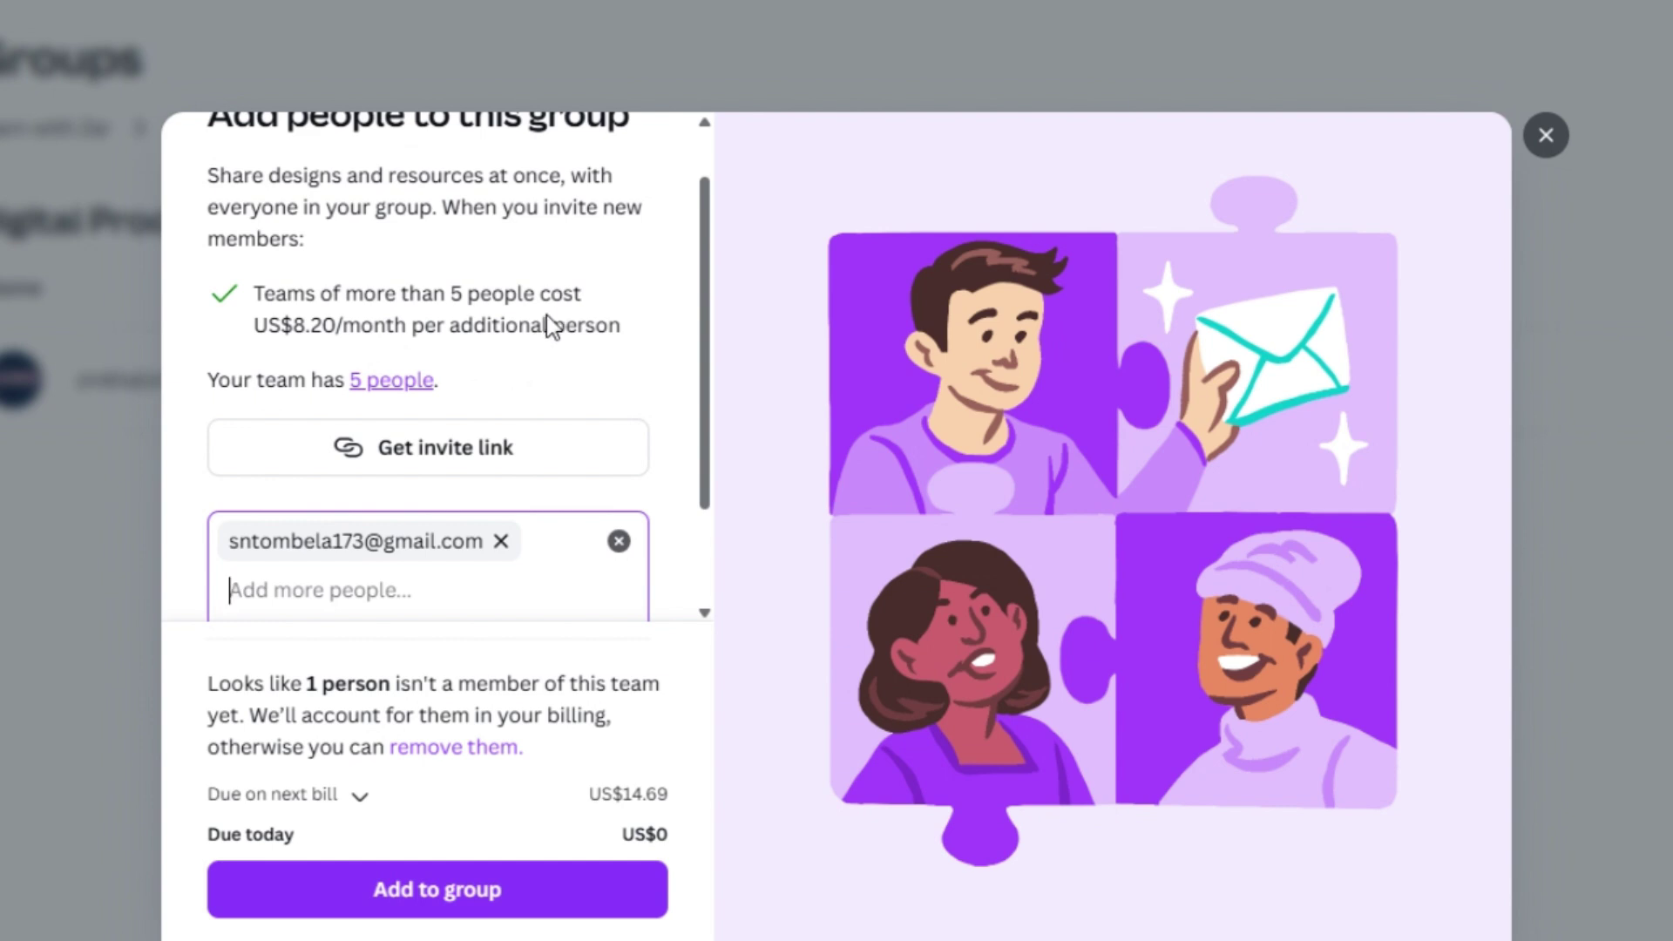
scroll(614, 345, "up", 1)
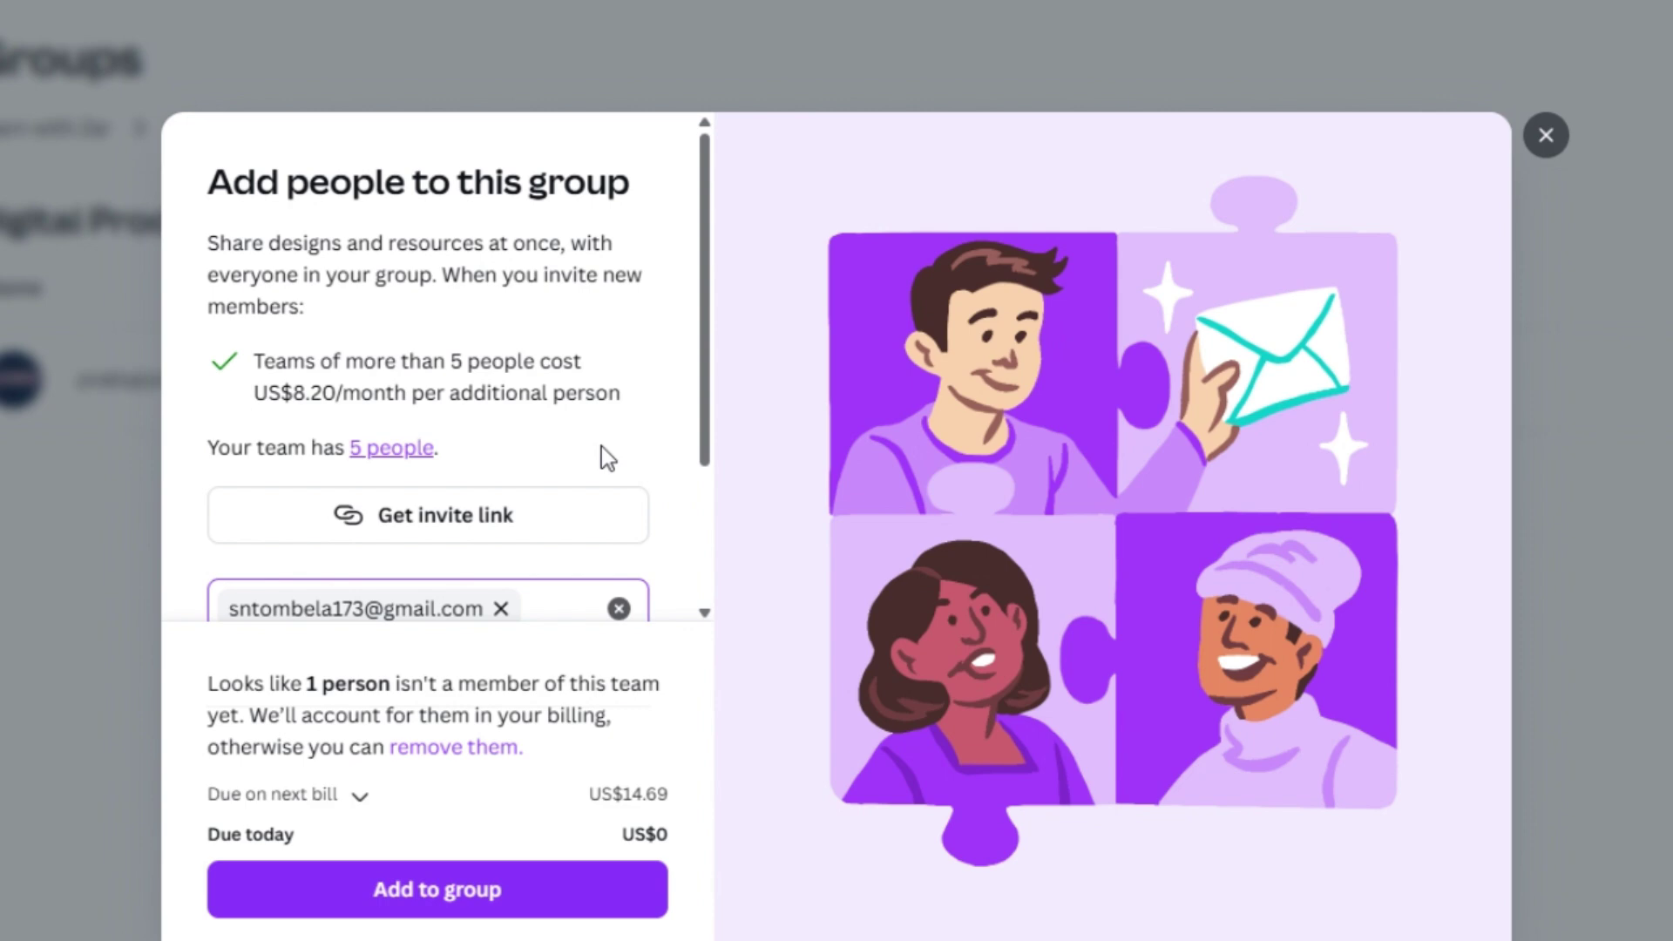
scroll(605, 507, "down", 1)
scroll(383, 470, "down", 1)
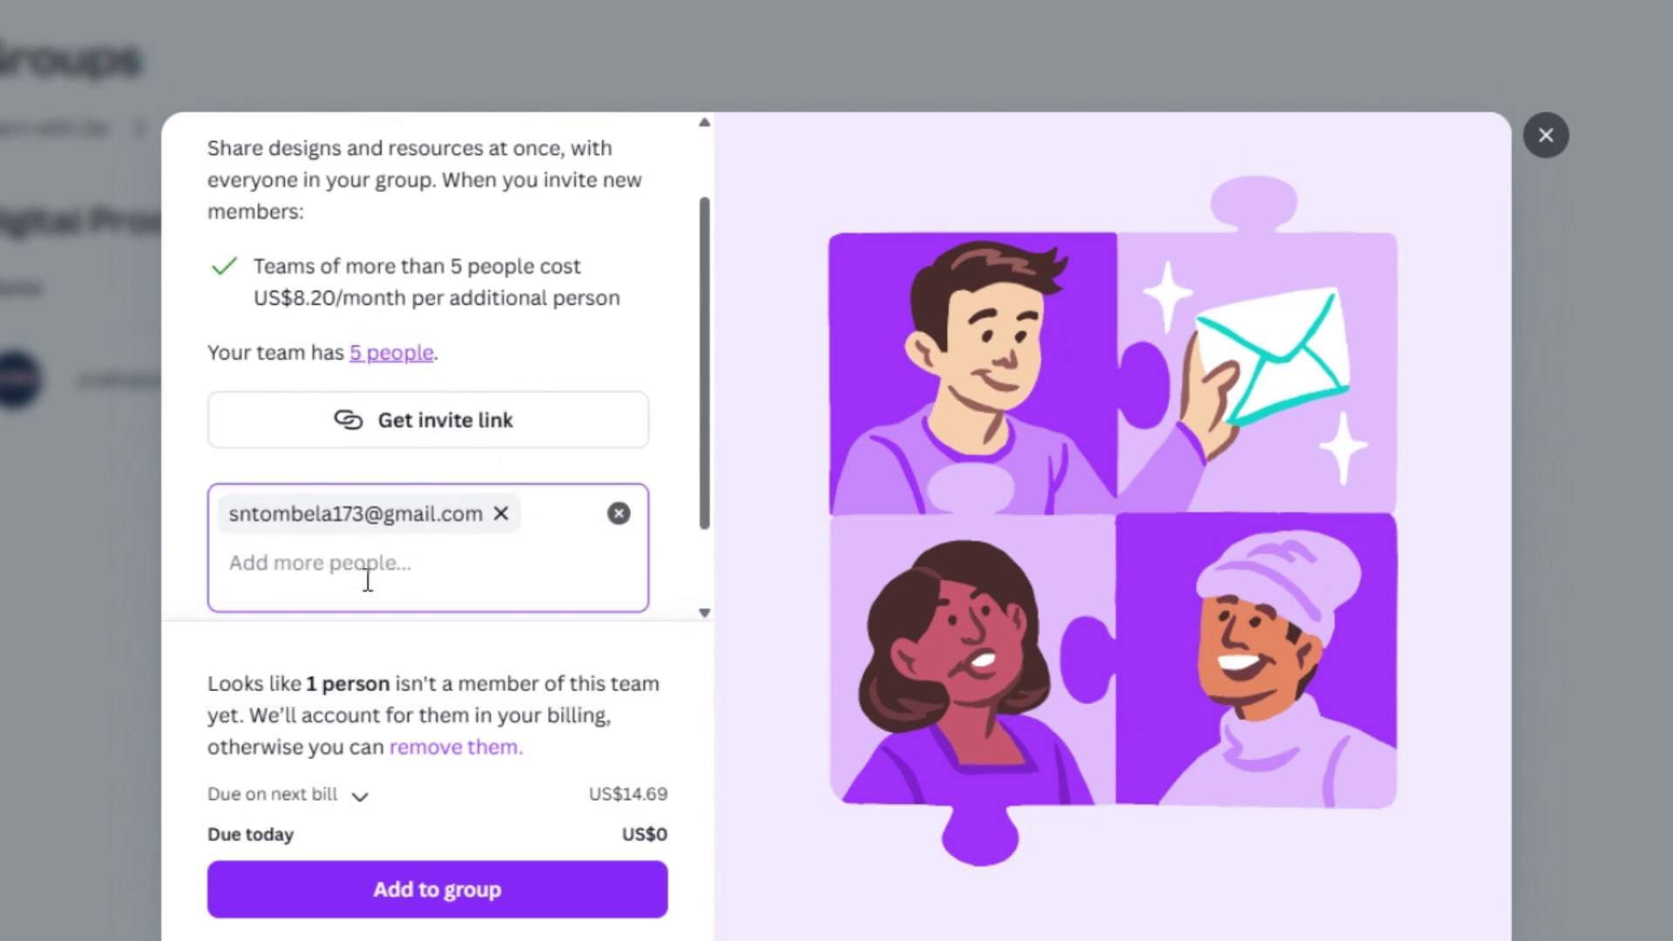
scroll(449, 577, "up", 1)
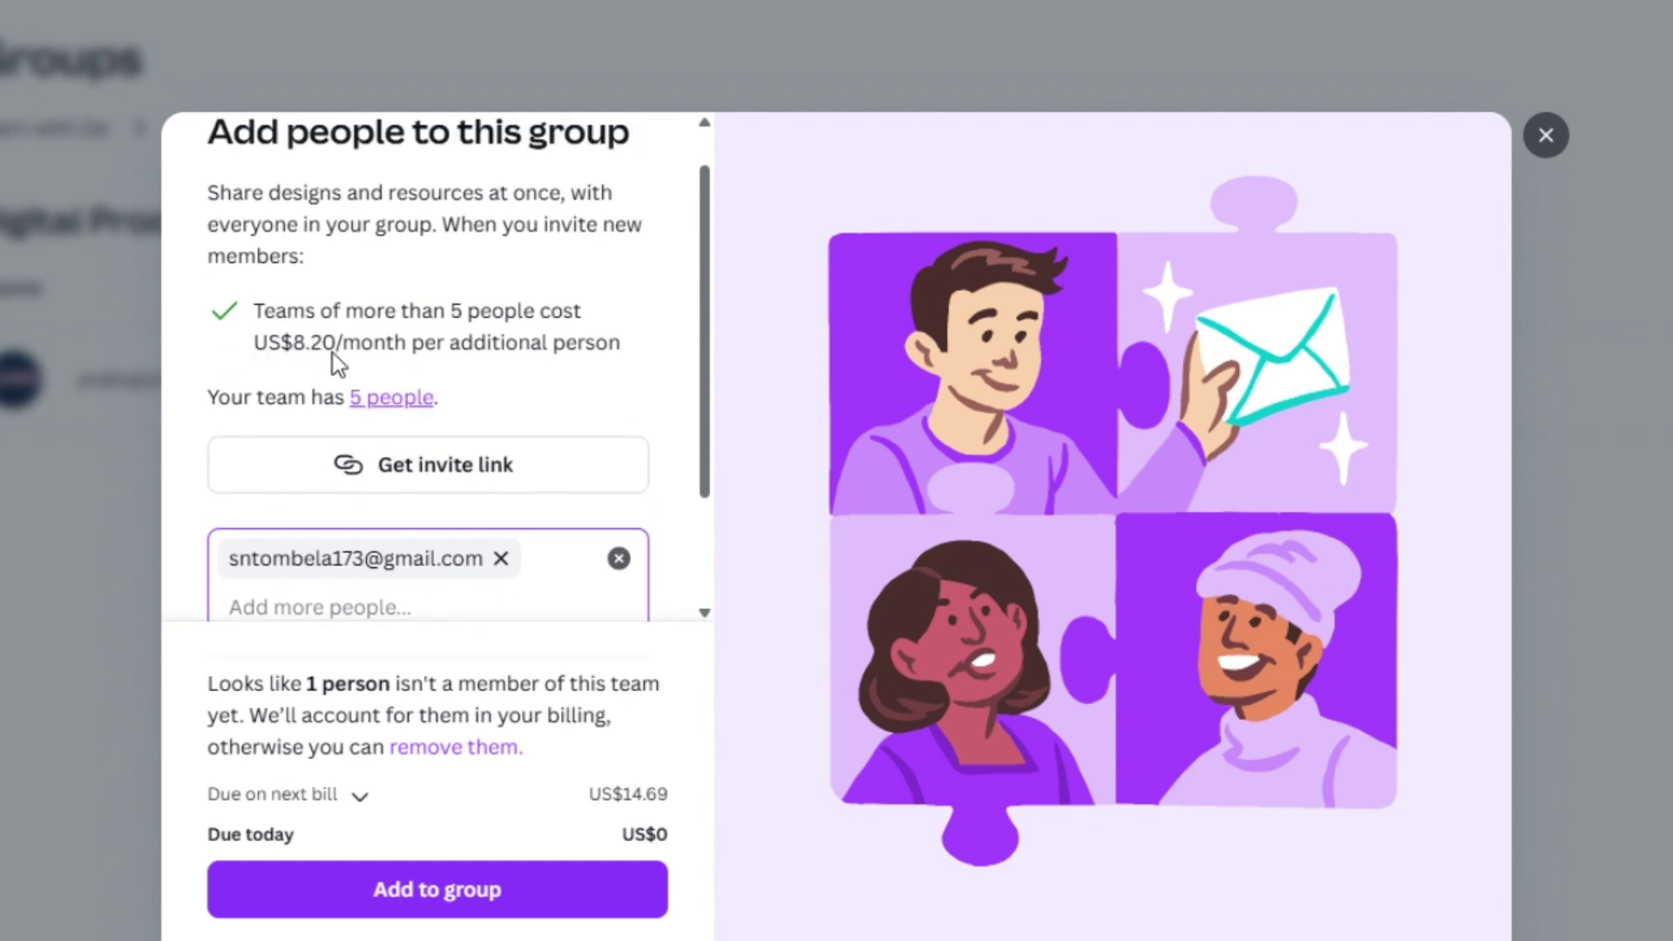
scroll(541, 359, "down", 1)
scroll(541, 359, "down", 2)
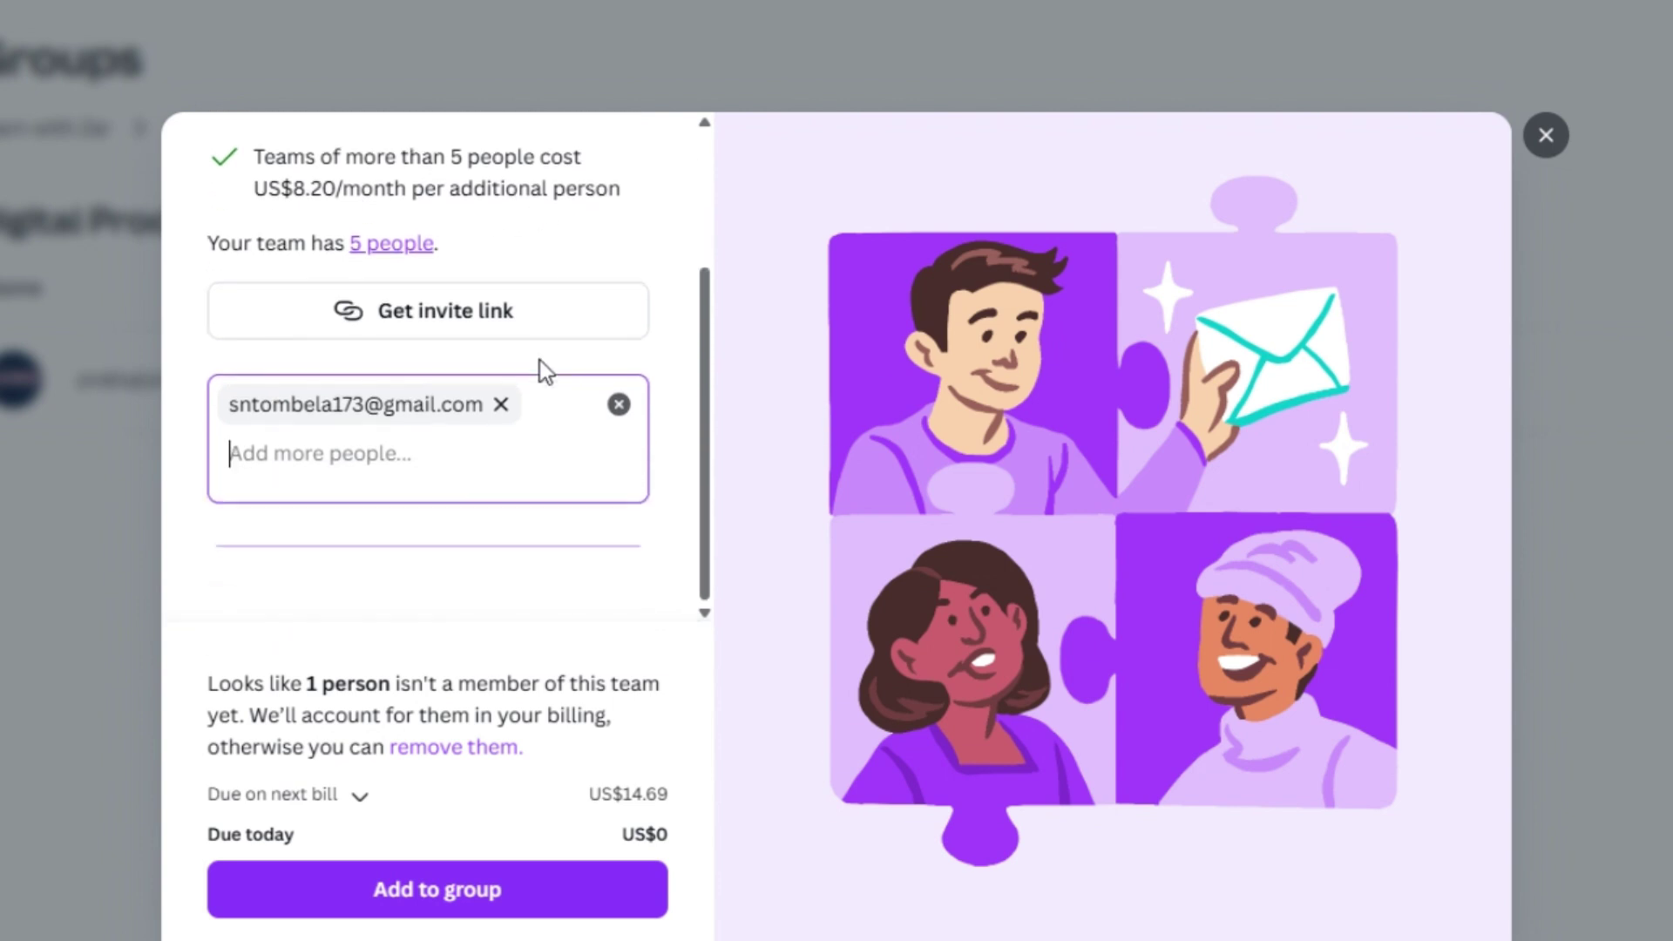